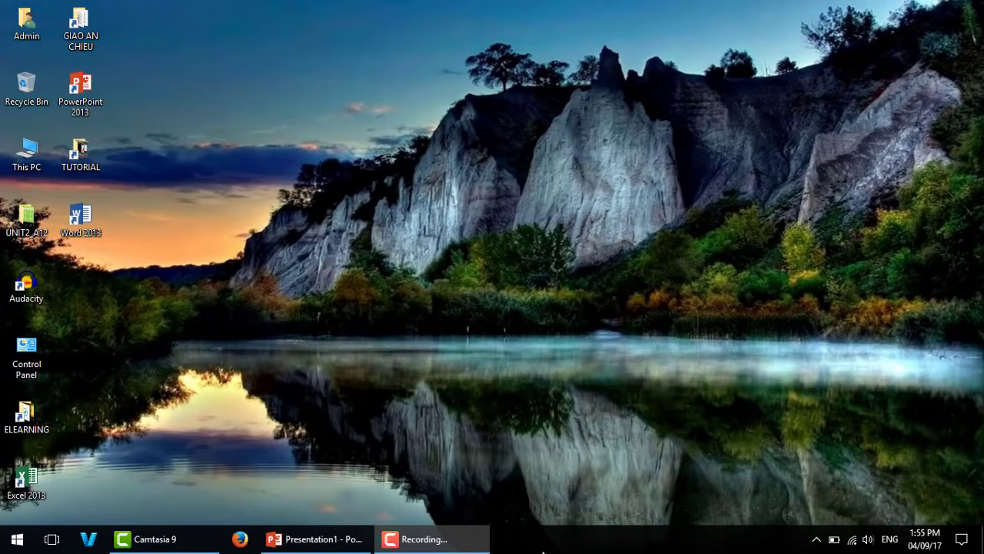
Delete the title and subtitle placeholders so slide 1 is completely blank
click(320, 543)
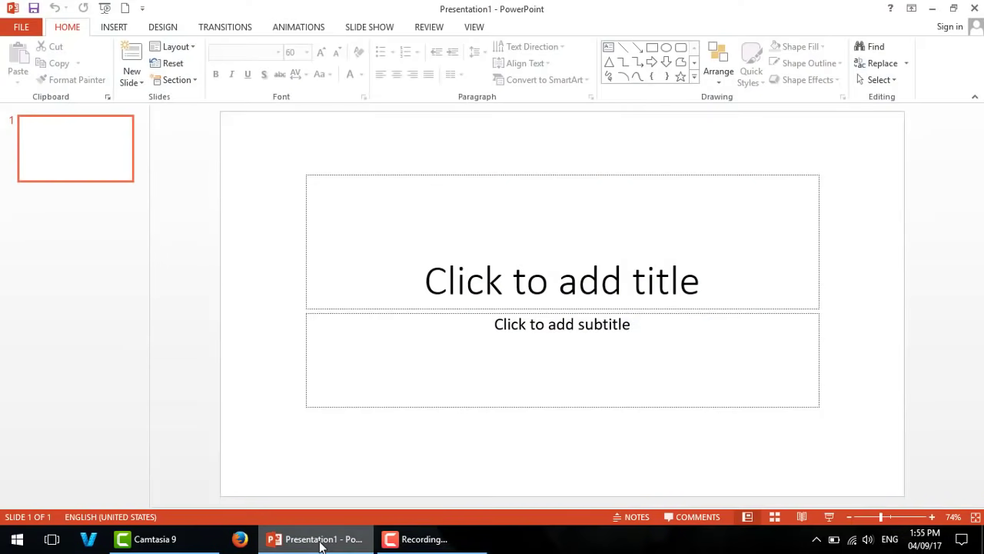
click(429, 175)
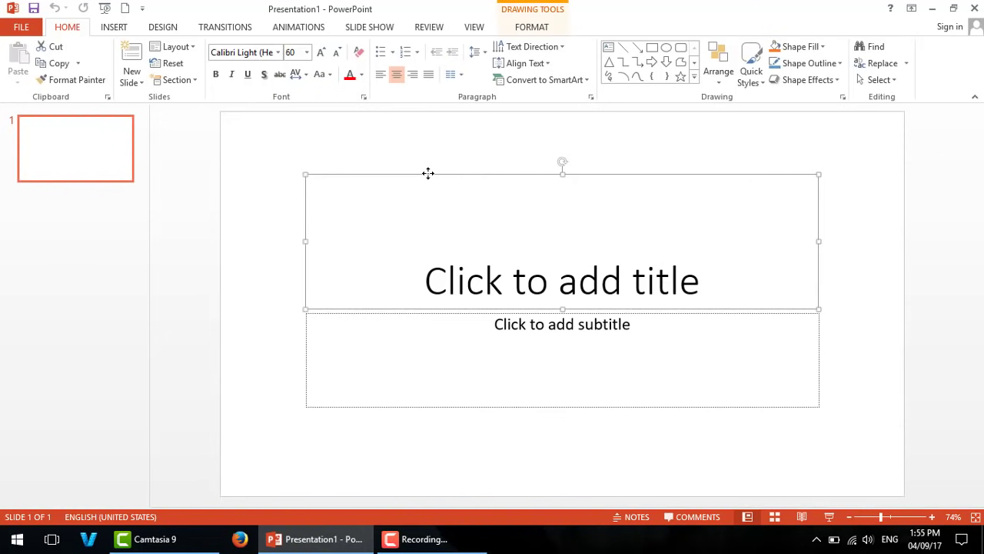
key(Delete)
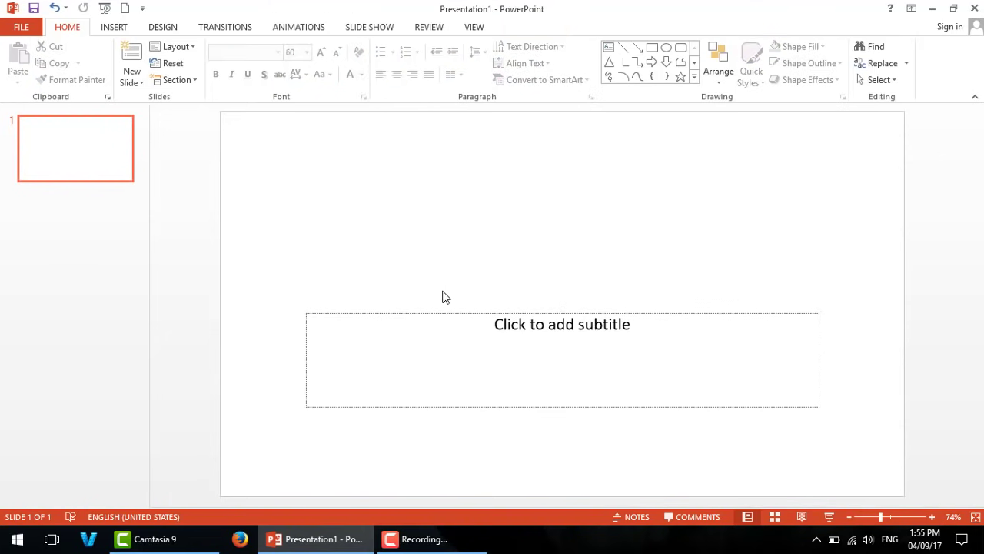
click(445, 311)
key(Delete)
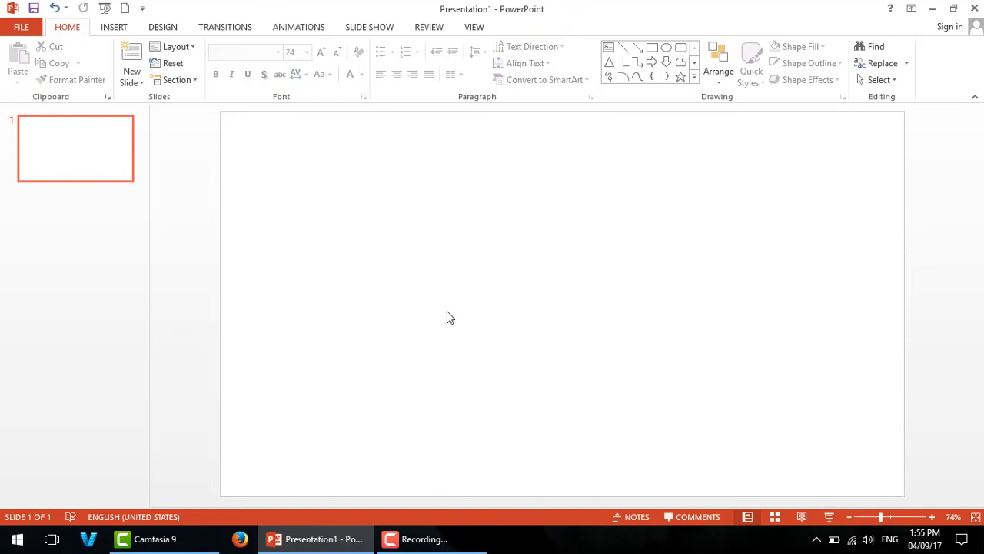
Apply the Slice theme from the Design tab's Themes gallery, then return to Home
click(169, 33)
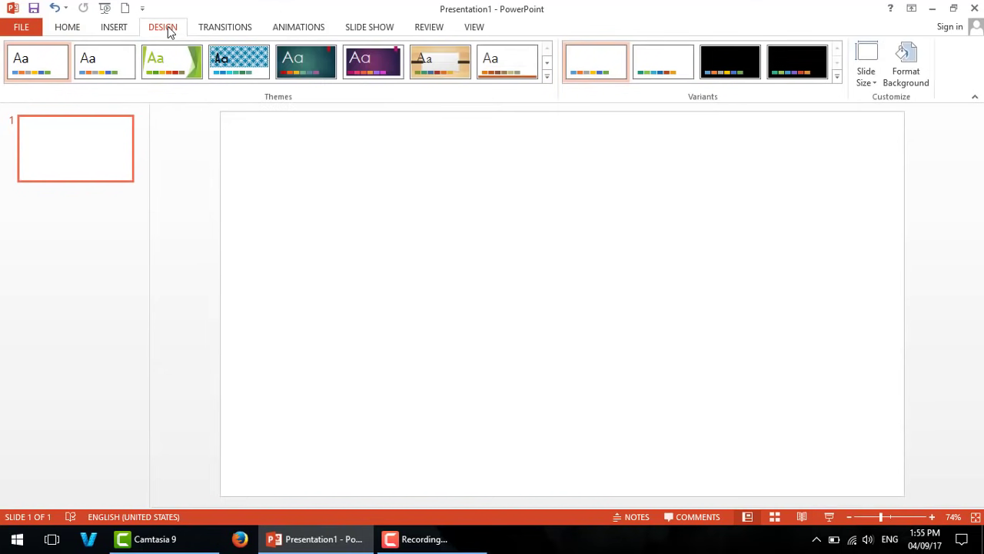
click(546, 76)
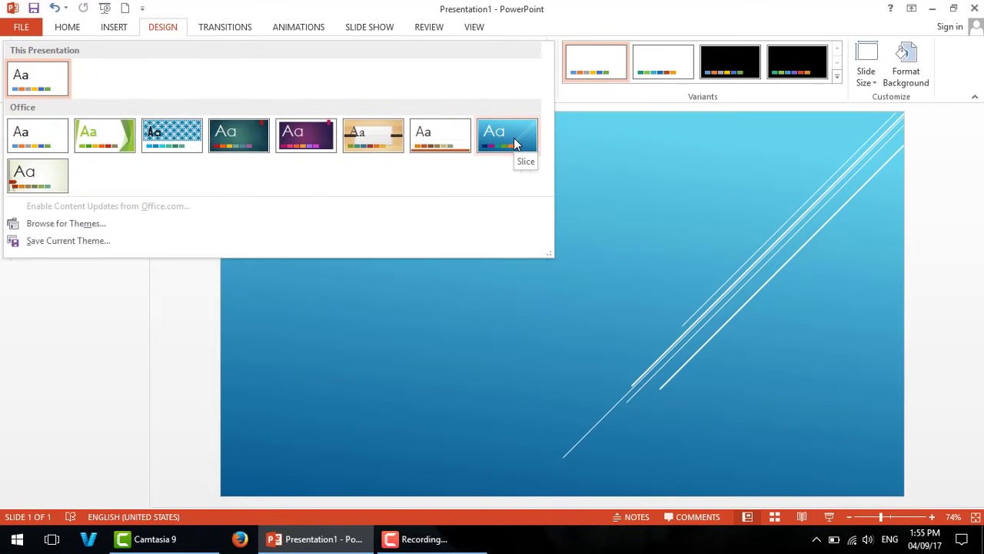
click(515, 143)
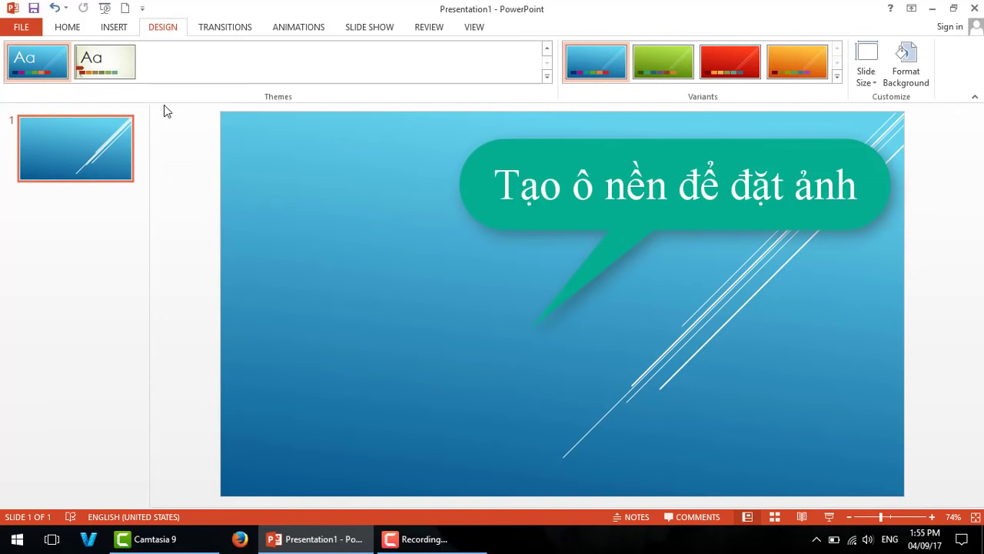
click(67, 27)
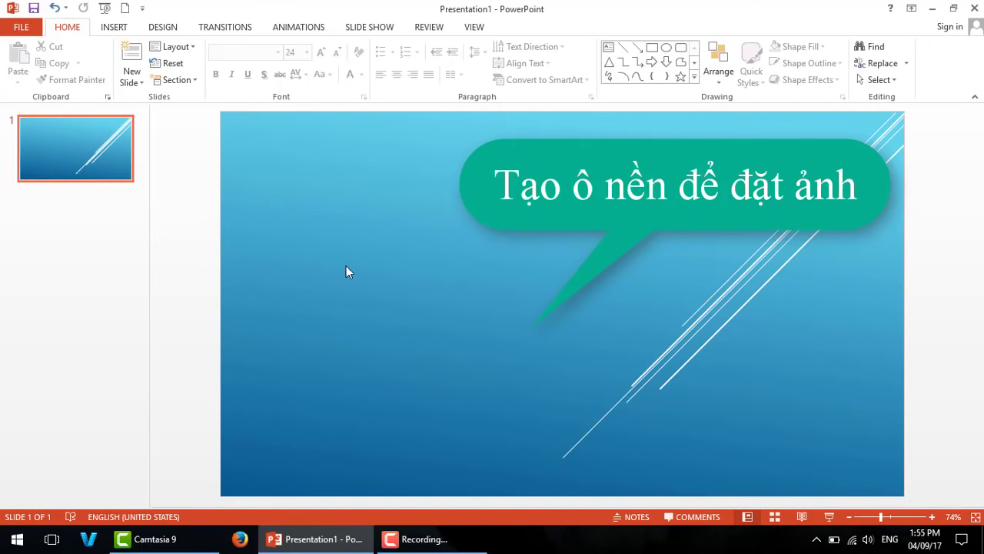
Draw a large rectangle across the slide centre and nudge it into place
click(652, 47)
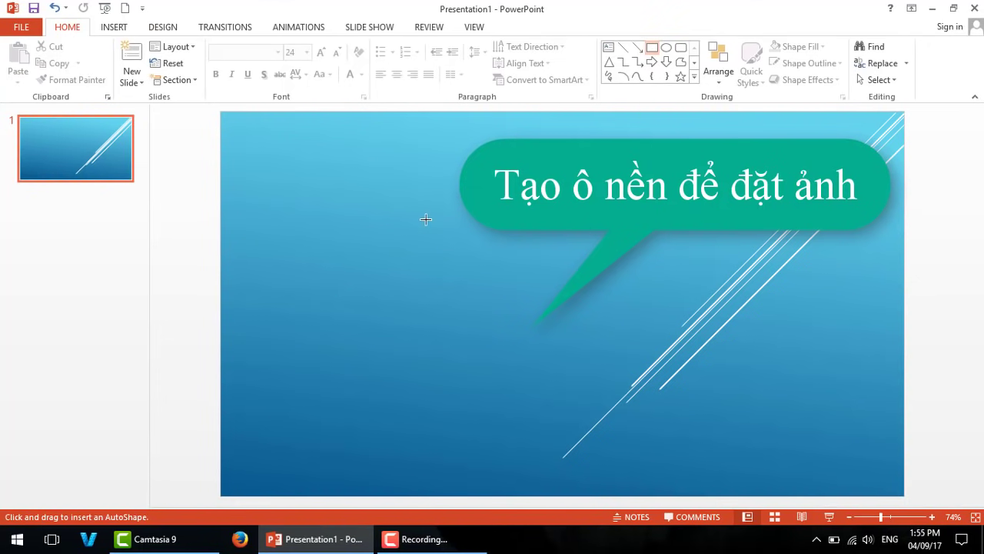
drag(388, 192, 761, 458)
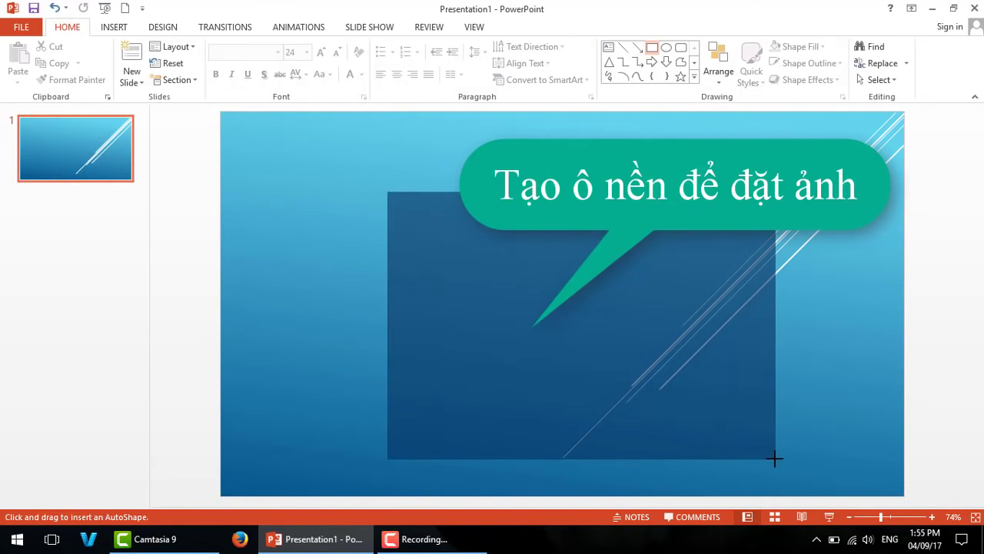
mouse_move(761, 458)
mouse_down()
mouse_move(727, 464)
mouse_move(743, 455)
mouse_up()
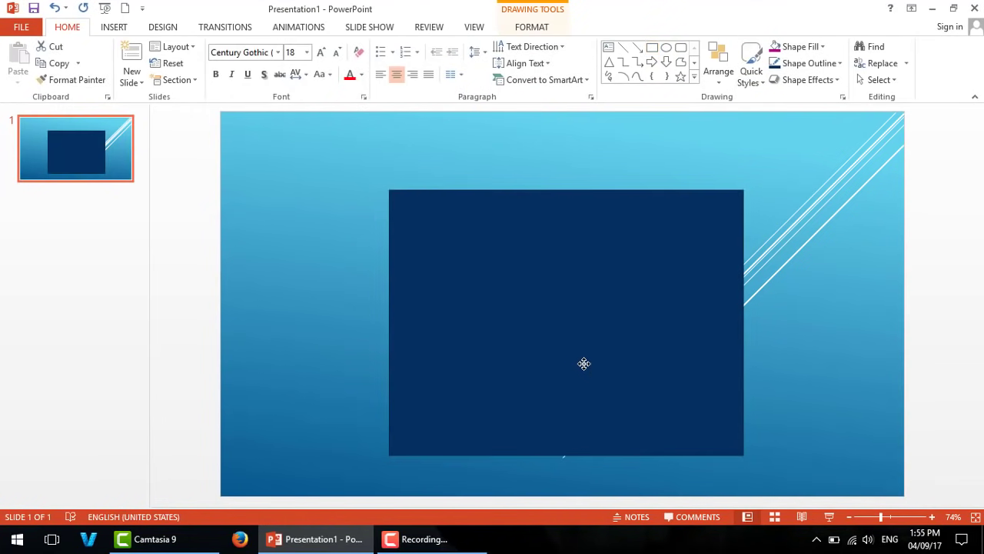
drag(583, 363, 581, 367)
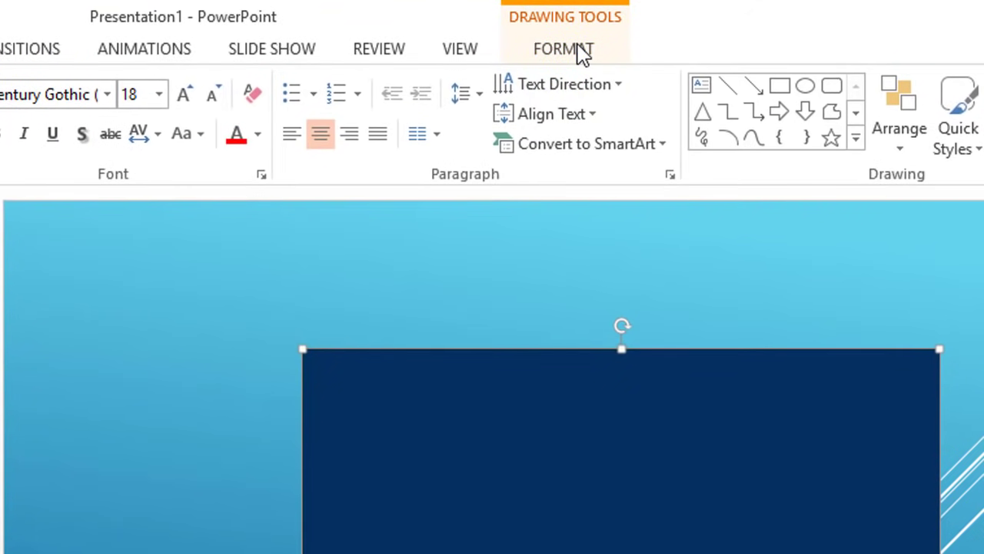
Change the rectangle's Shape Fill to White and deselect it
click(582, 52)
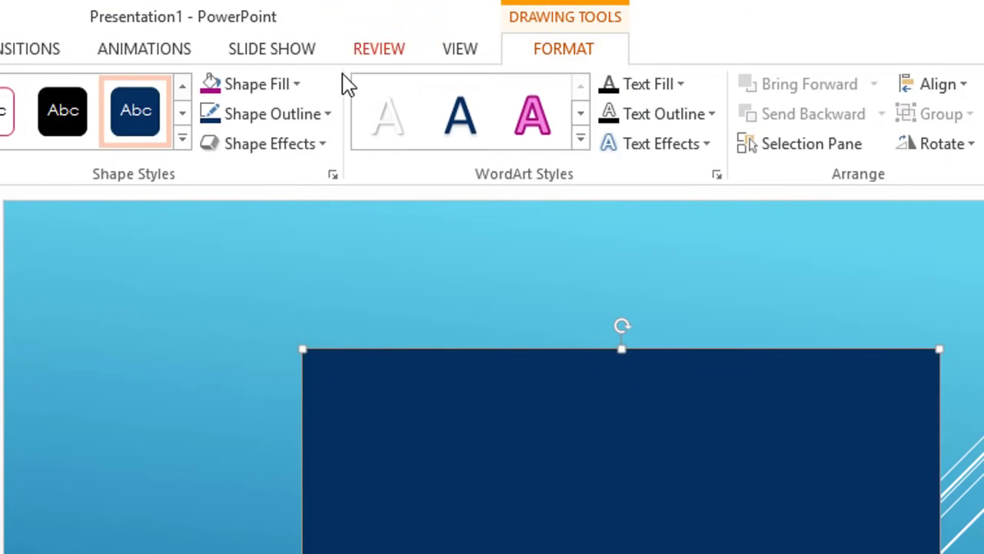
click(296, 86)
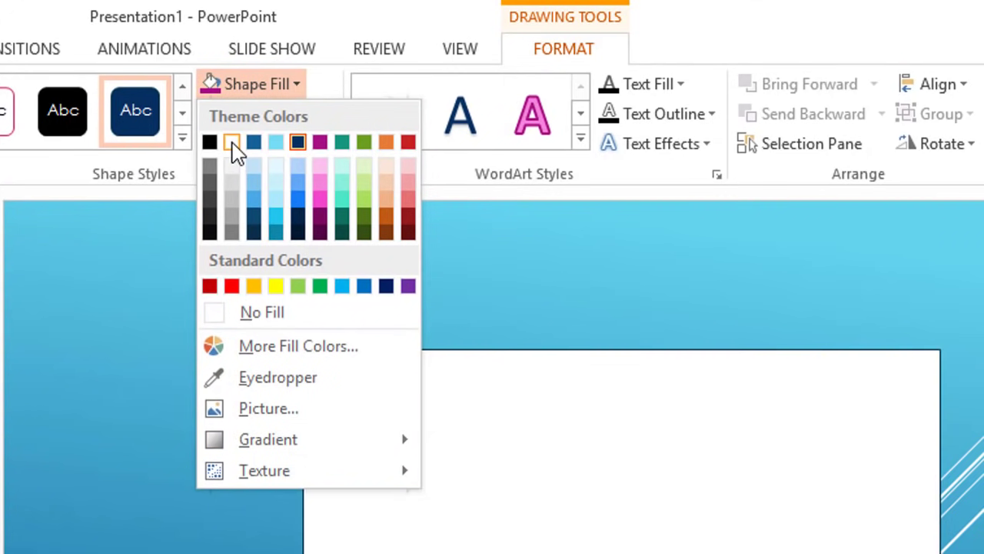
click(231, 143)
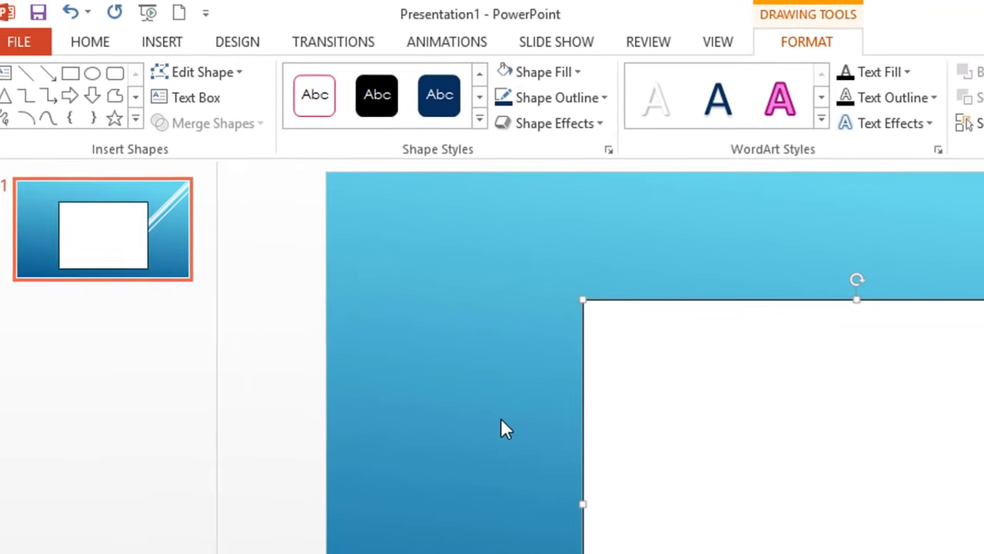
click(514, 425)
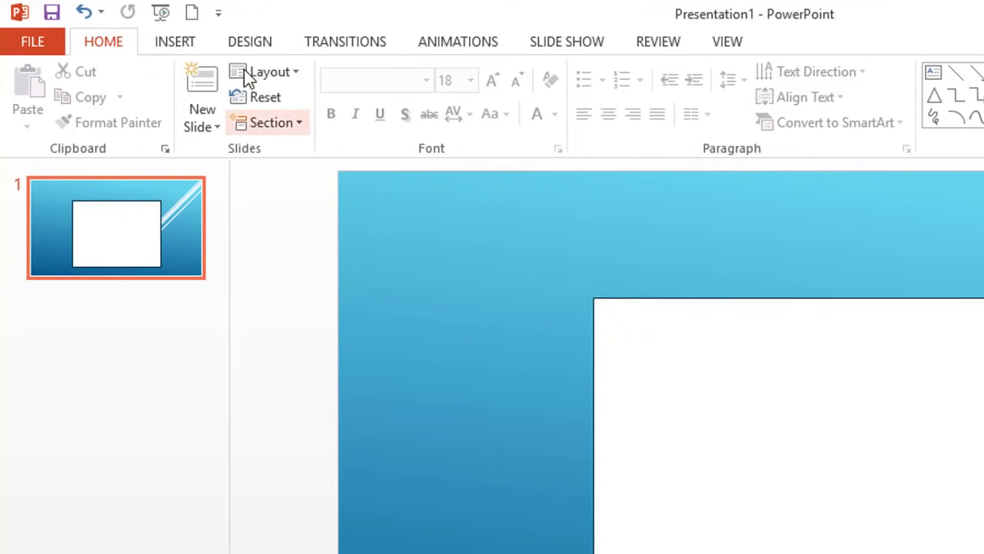
Insert the portrait photo alexander-graham-bell-promojpg from Desktop > UNIT2_A12 > IMAGES
click(179, 43)
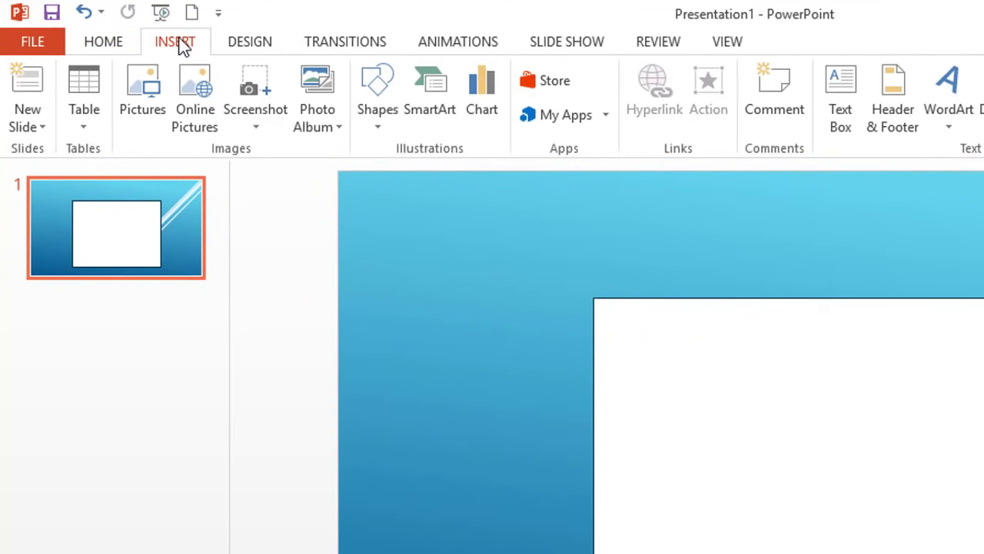
click(139, 126)
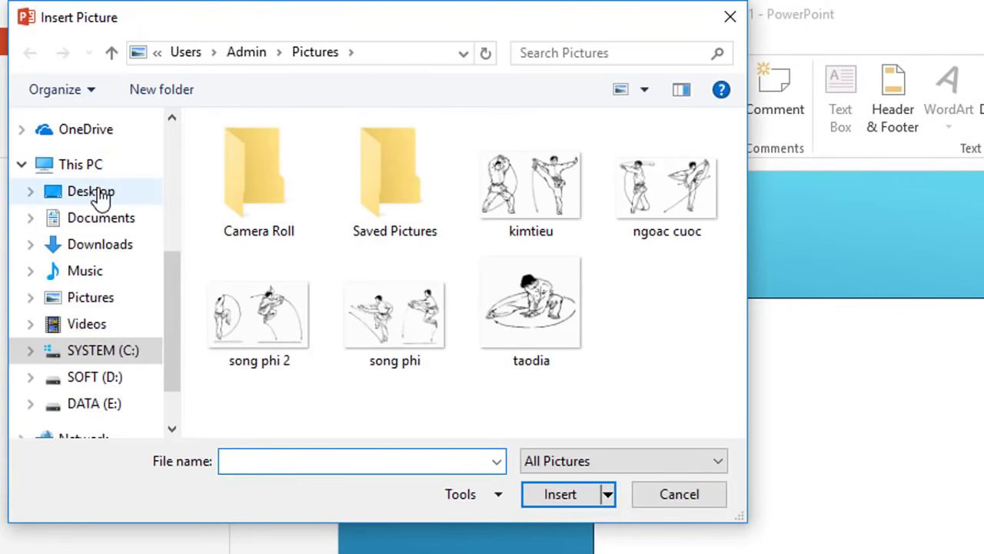
click(102, 192)
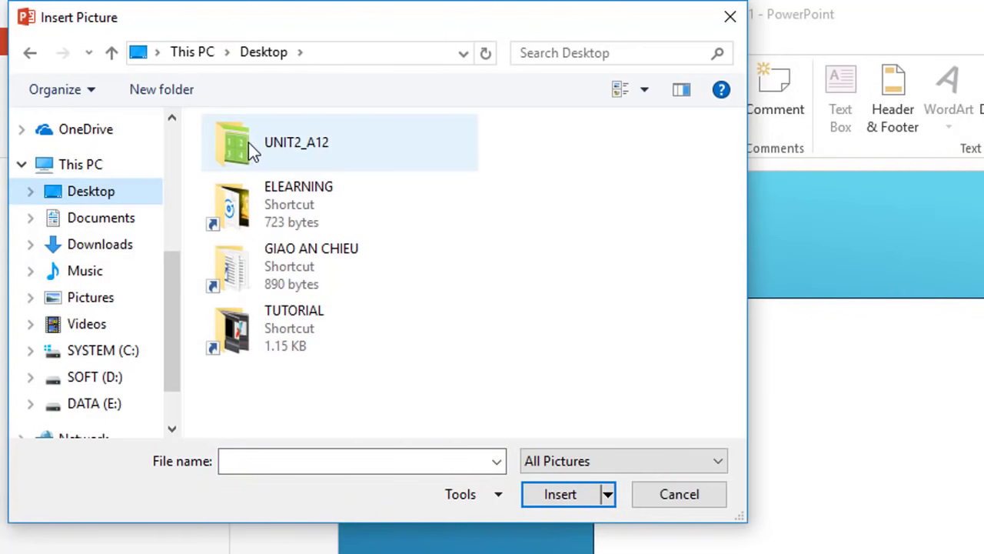
double_click(257, 148)
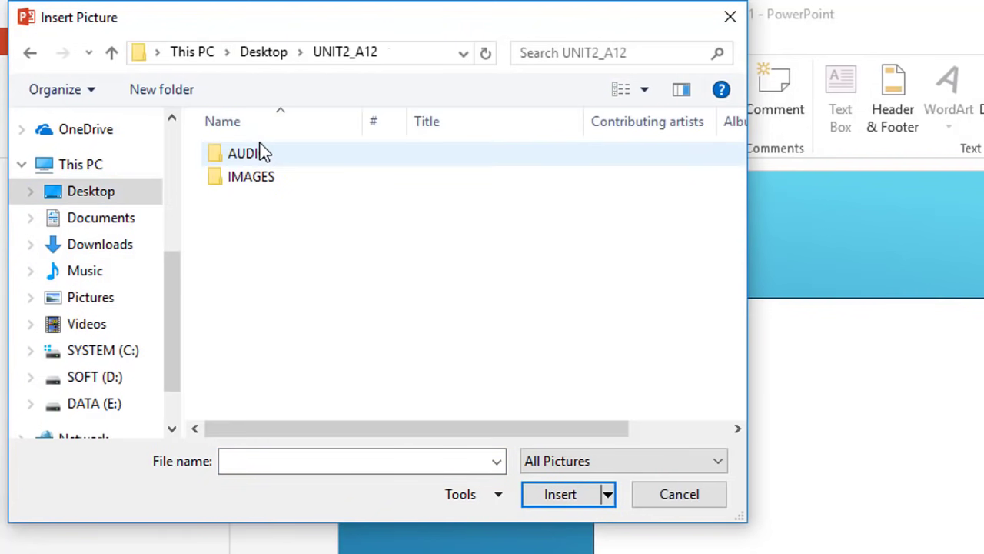
double_click(242, 178)
click(242, 181)
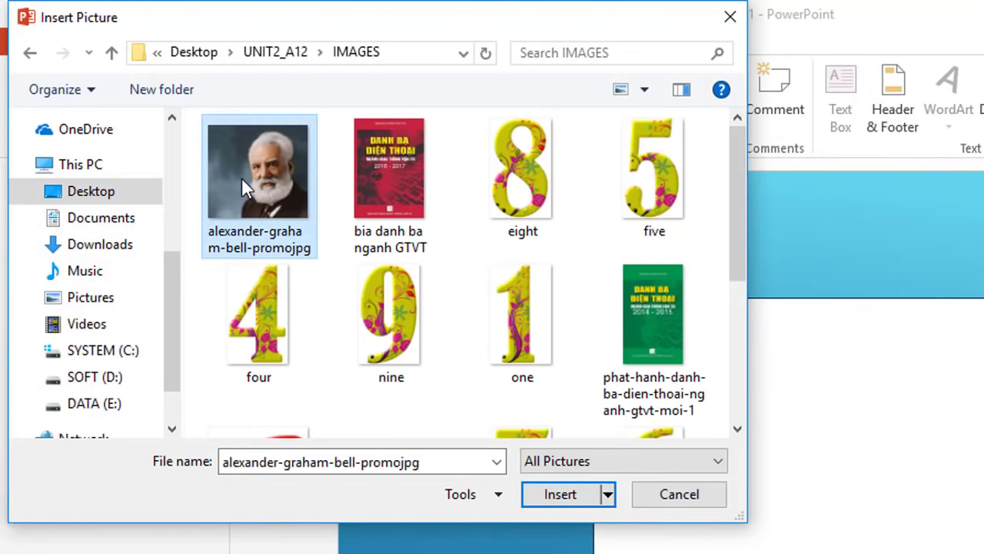
click(560, 493)
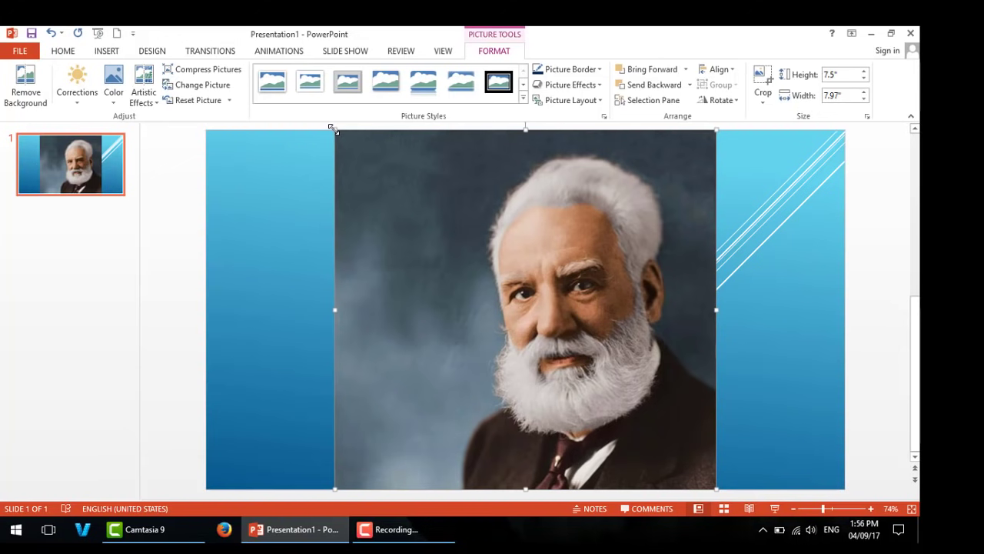
Shrink the portrait, move it over the white box, and widen it to the box's right edge
drag(332, 129, 439, 265)
mouse_move(523, 285)
mouse_down()
mouse_move(461, 279)
mouse_move(461, 267)
mouse_up()
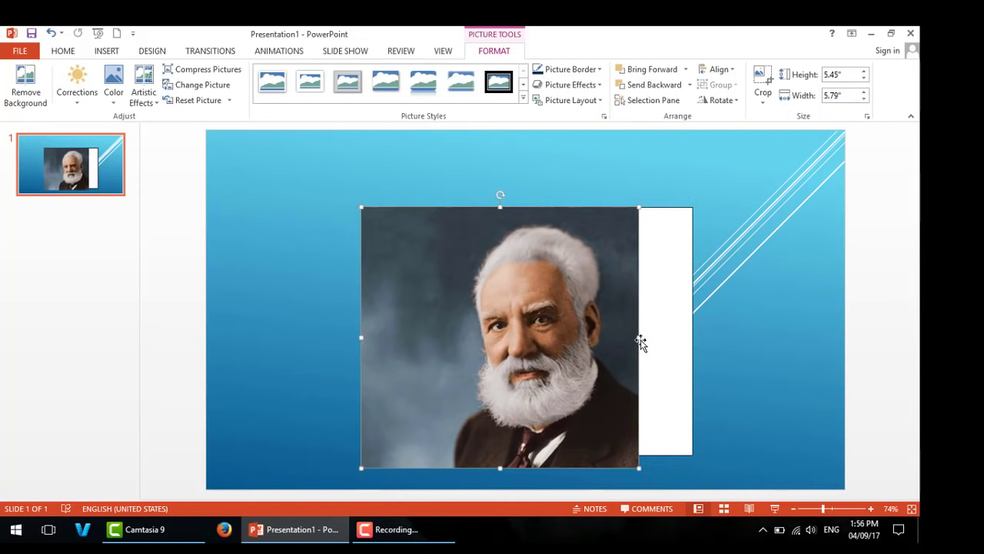
drag(639, 339, 688, 337)
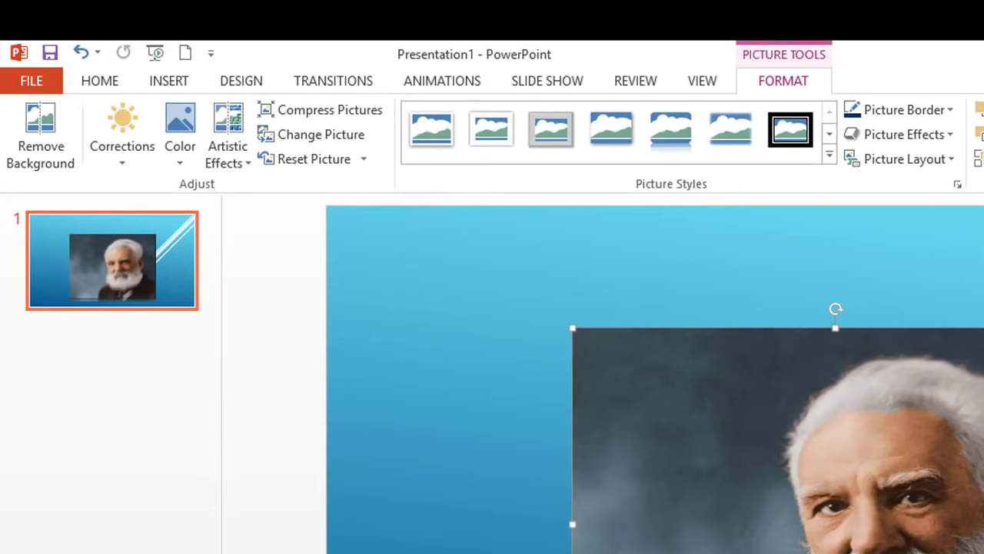
key(Escape)
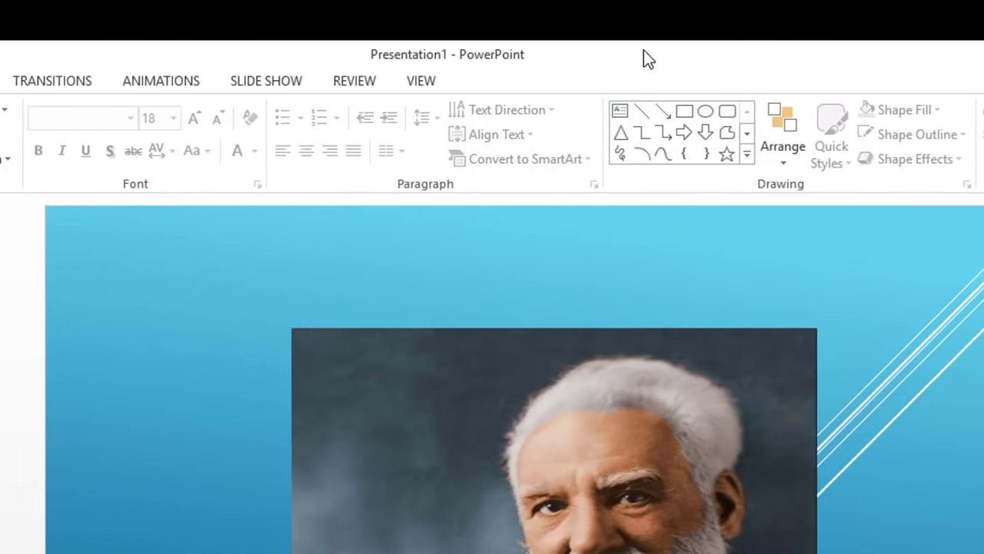
double_click(536, 369)
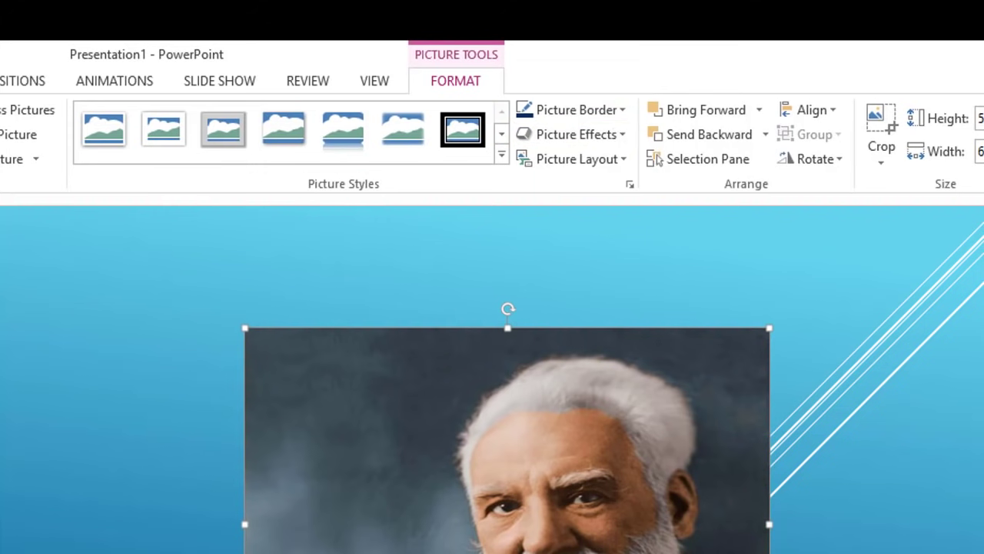
key(alt+n)
key(alt+h)
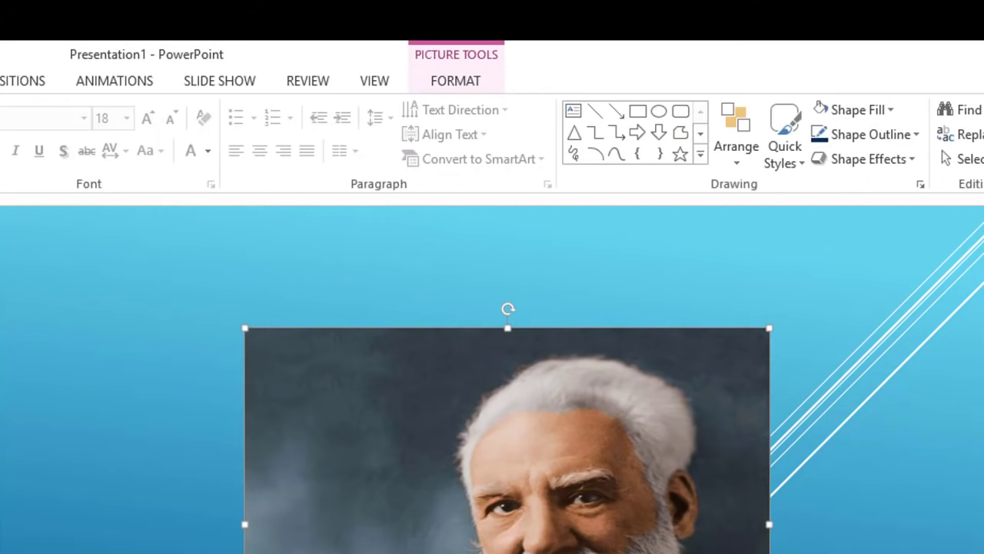
Draw a rectangle covering the top-left quarter of the portrait
click(638, 113)
drag(244, 328, 500, 352)
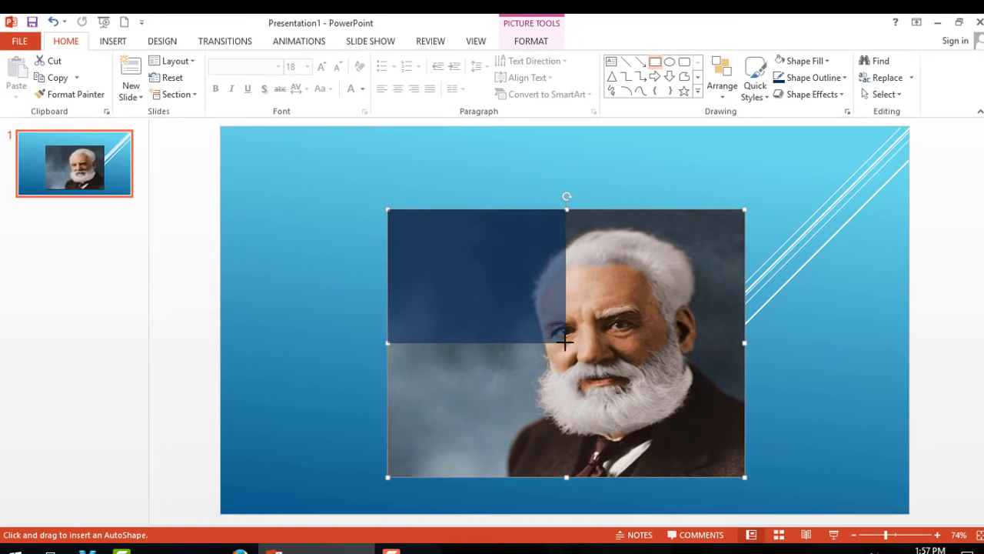
drag(500, 352, 564, 348)
drag(566, 343, 566, 343)
drag(565, 343, 566, 342)
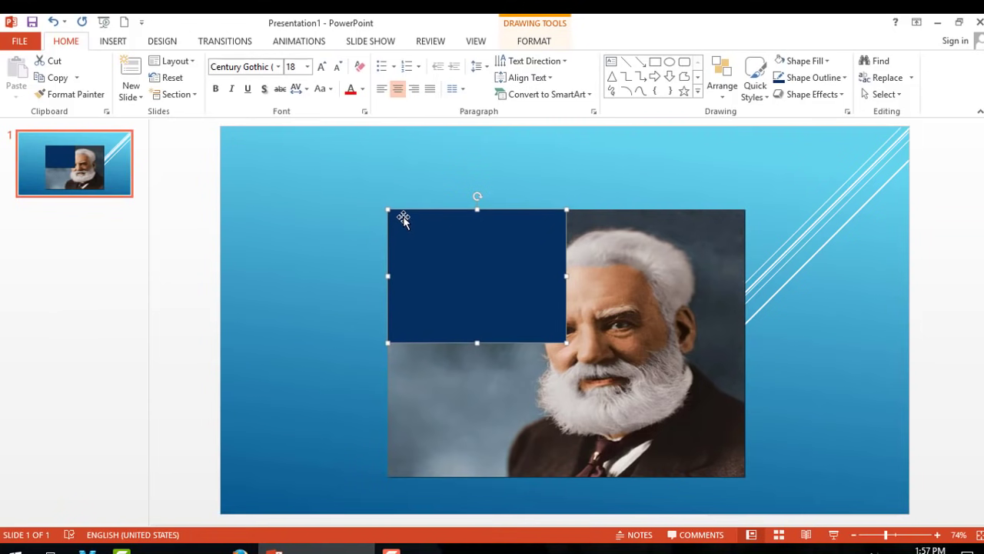
Fill the new rectangle with light green
click(530, 42)
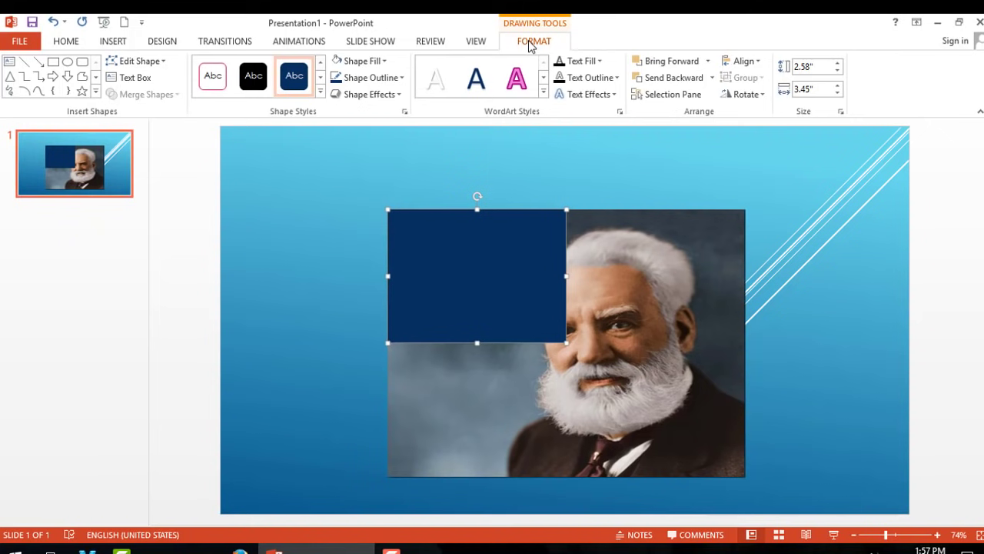
click(383, 62)
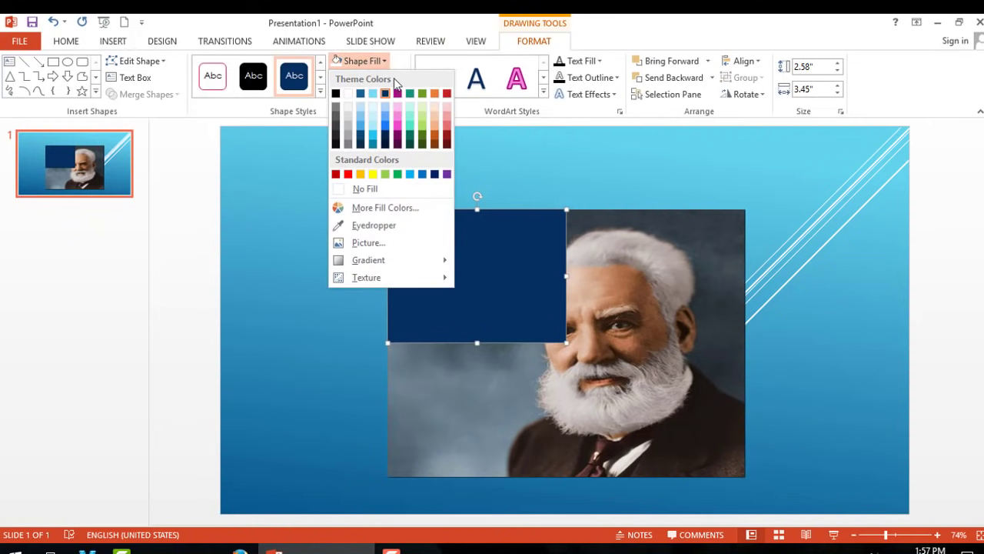
click(421, 124)
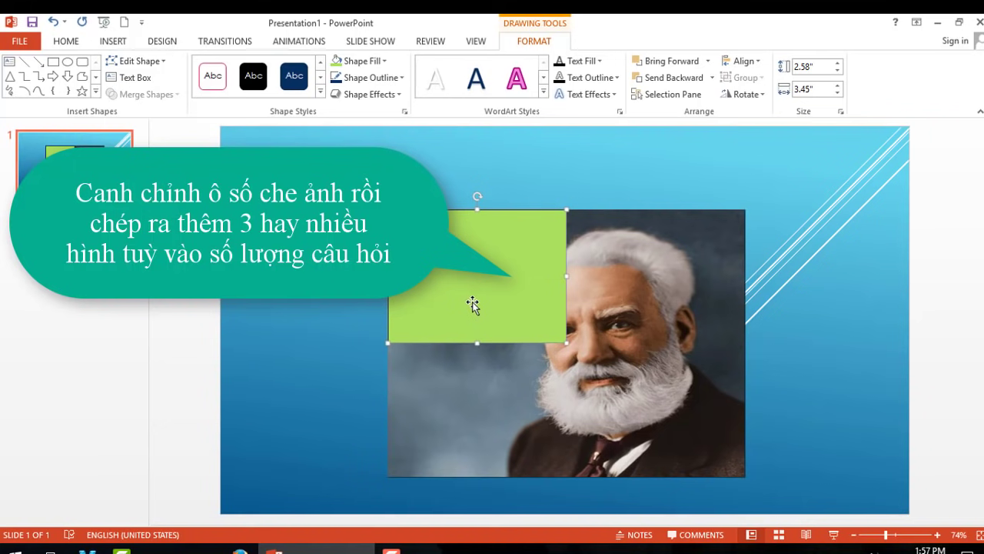
Ctrl-drag copies of the green tile to the right and below, making four tiles
drag(473, 304, 651, 303)
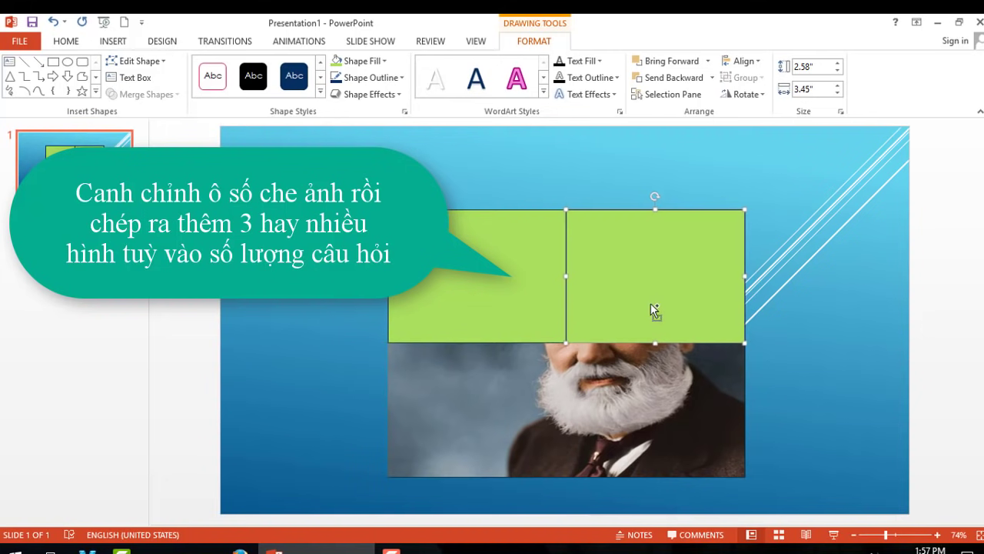
click(479, 303)
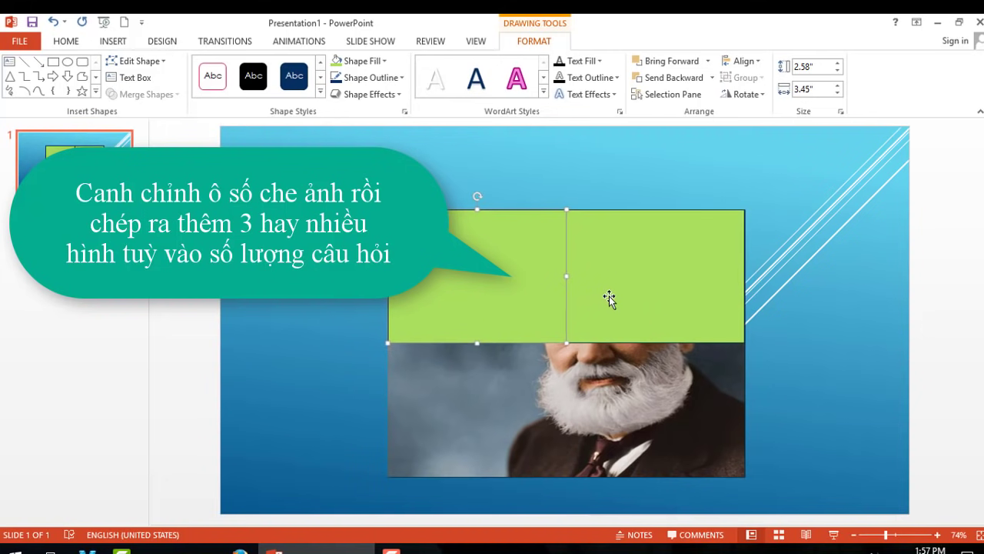
shift+click(608, 296)
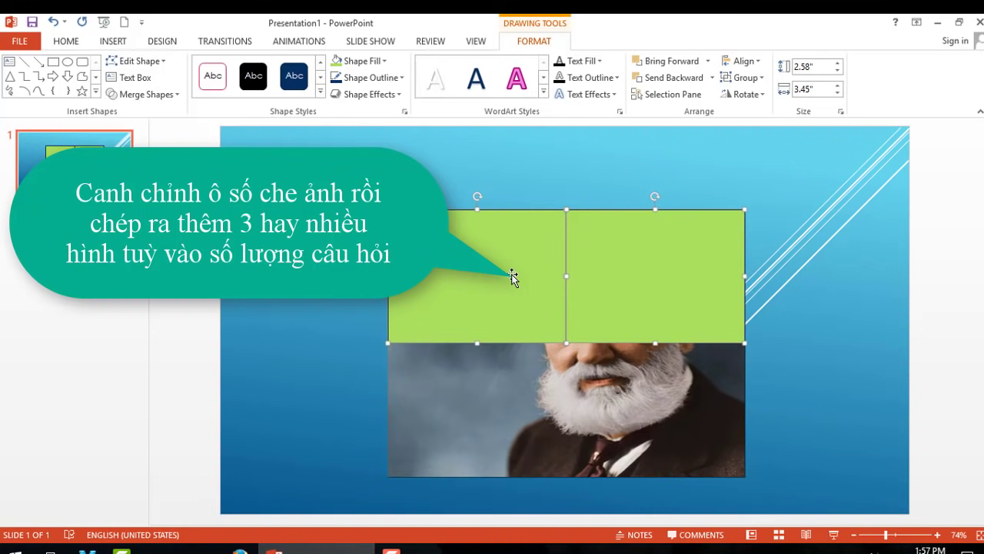
drag(511, 273, 516, 406)
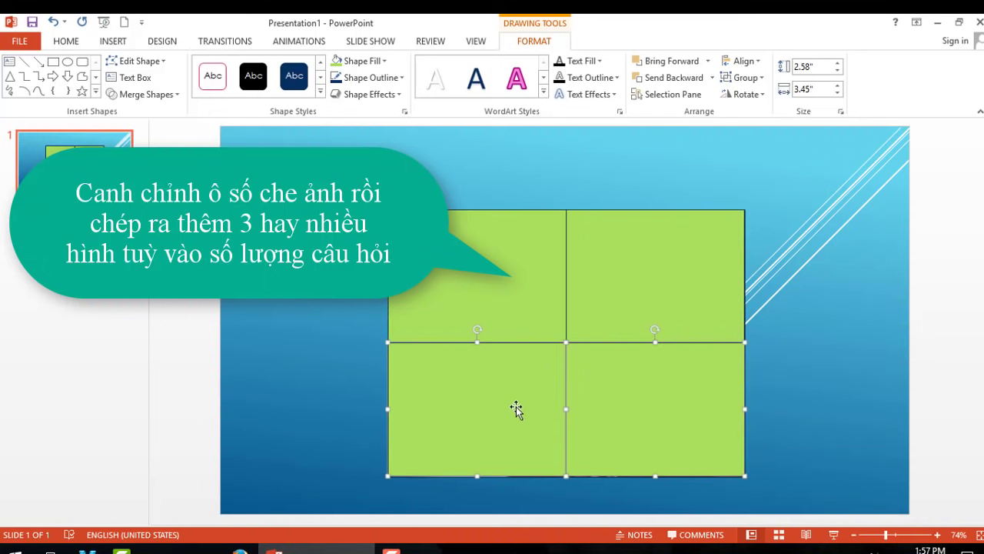
click(341, 375)
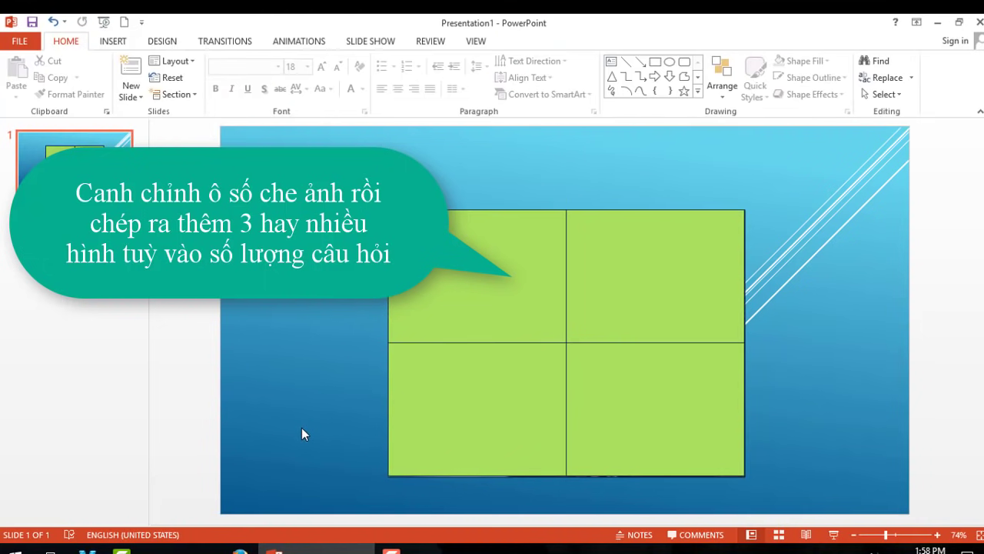
Select all four tiles and nudge them with Ctrl+arrow keys to align the grid over the portrait
click(482, 285)
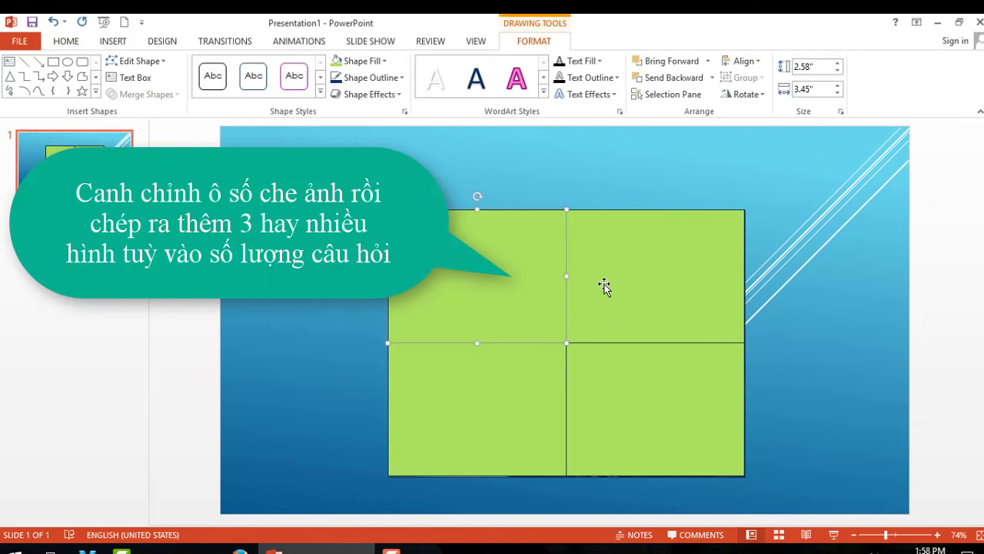
shift+click(604, 283)
shift+click(602, 391)
shift+click(489, 402)
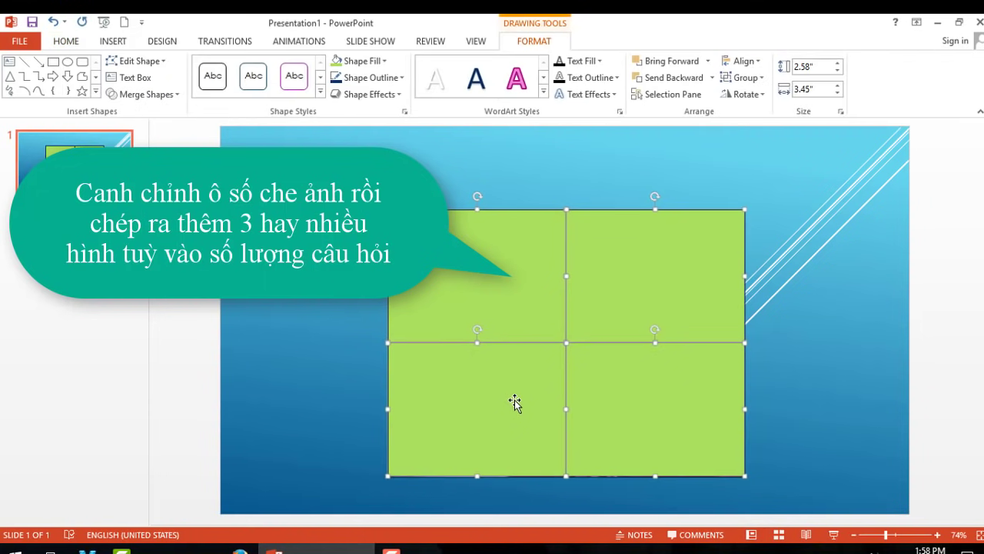
key(ctrl+Down)
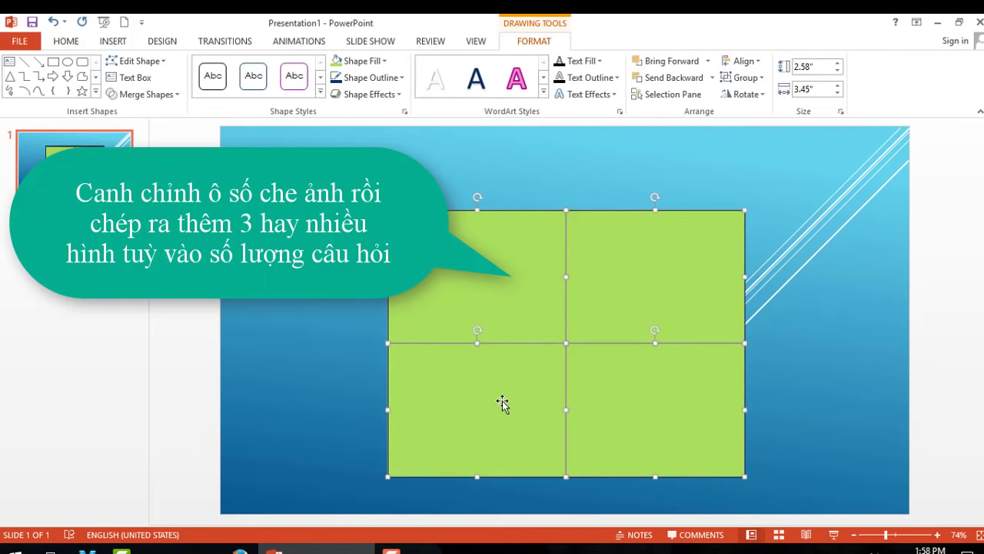
click(779, 398)
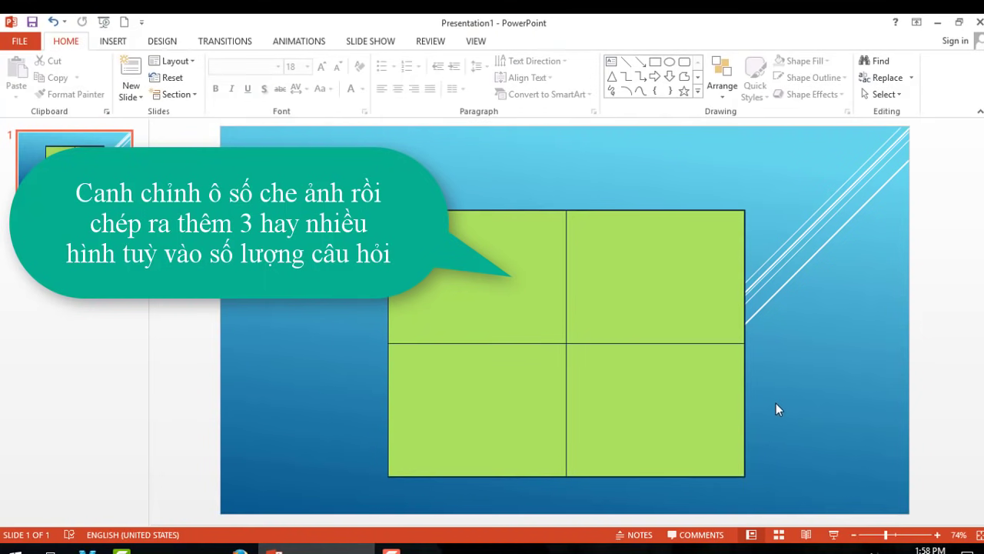
click(492, 316)
shift+click(666, 318)
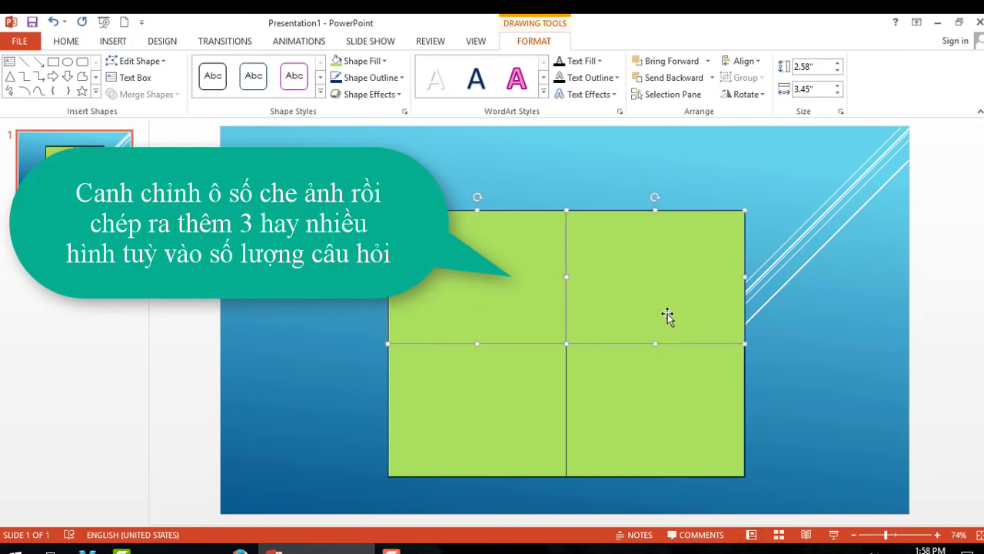
shift+click(635, 399)
shift+click(501, 395)
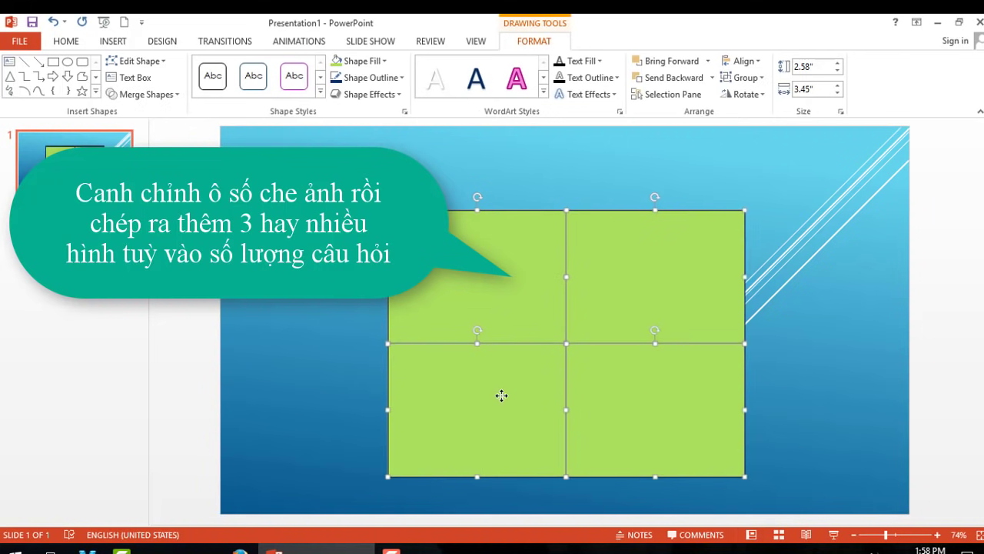
key(ctrl+Right)
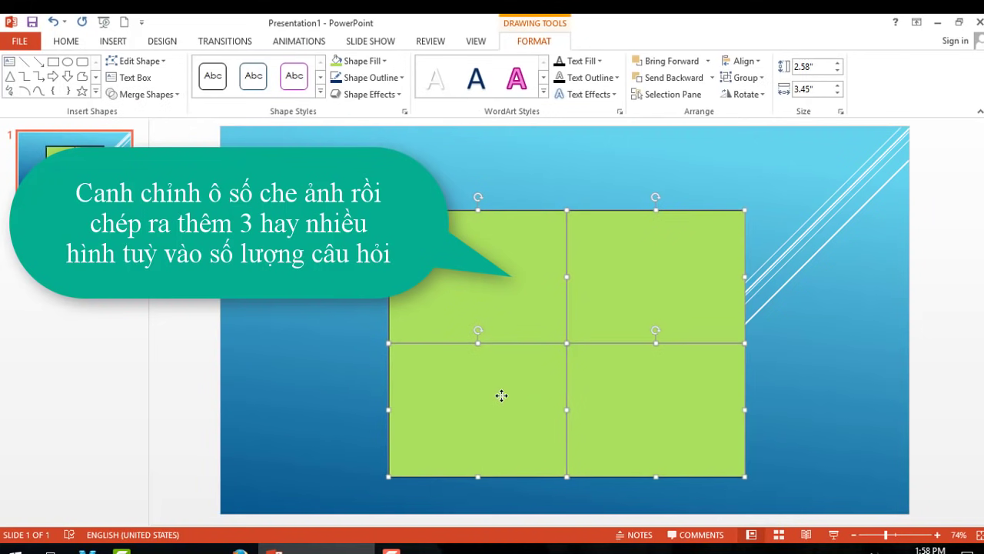
key(ctrl+Left)
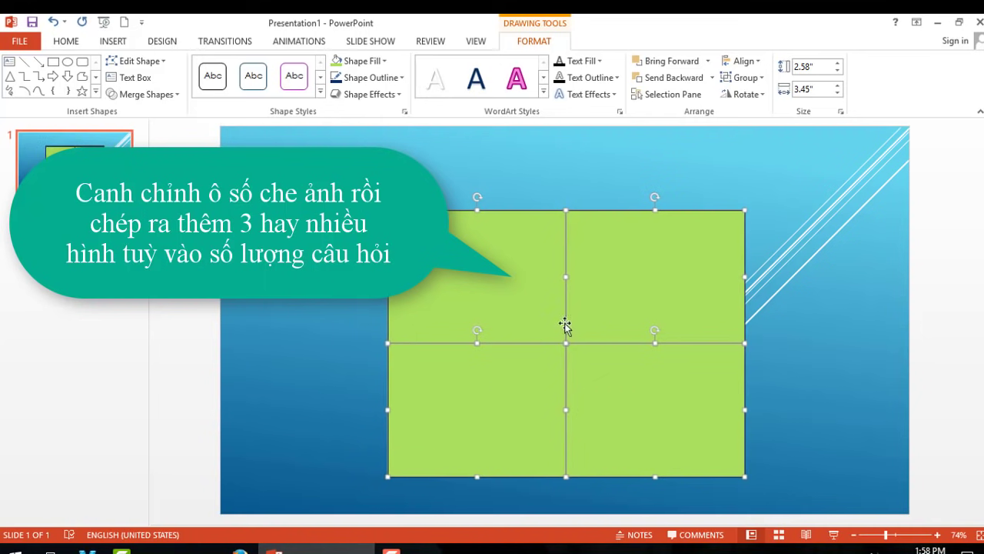
Type 1 into the top-left tile using Edit Text
click(852, 317)
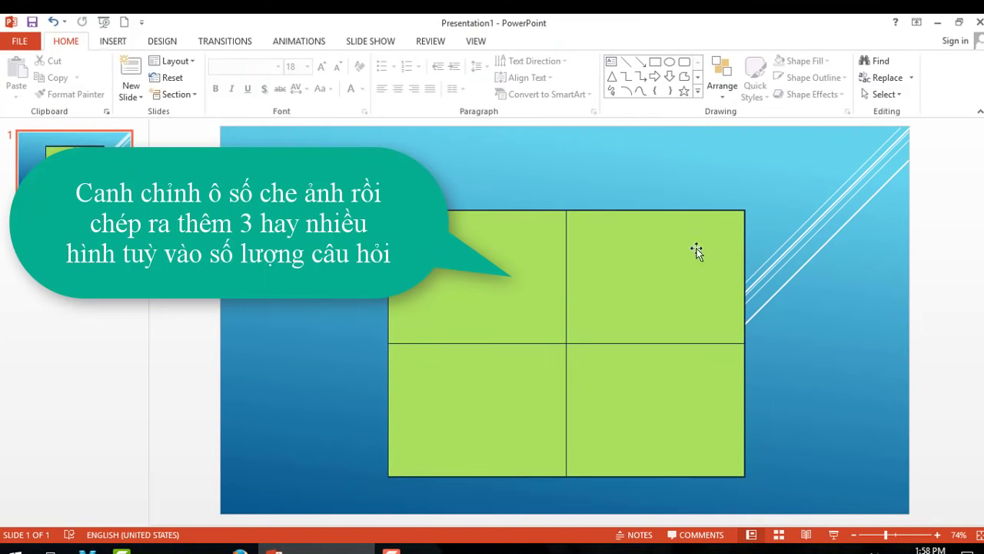
click(470, 277)
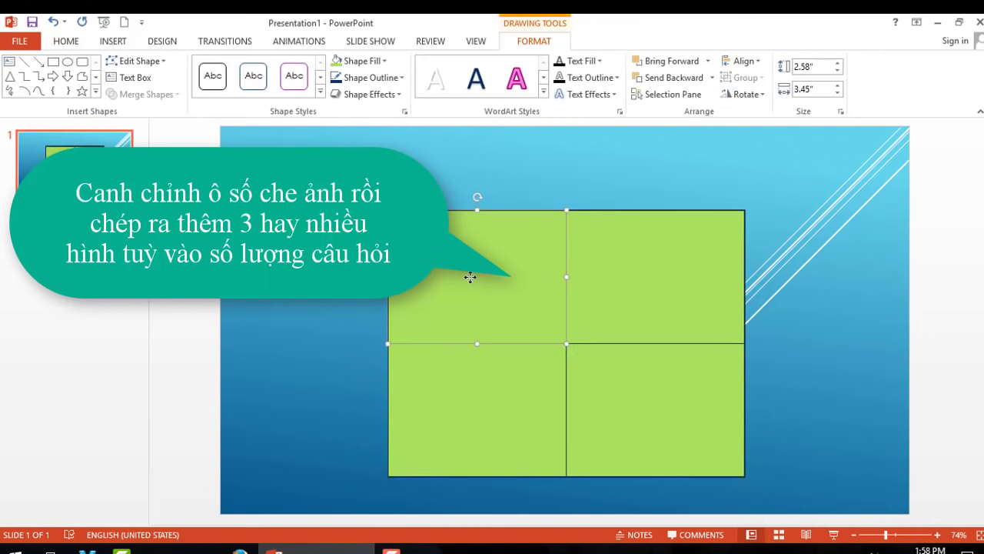
right_click(470, 276)
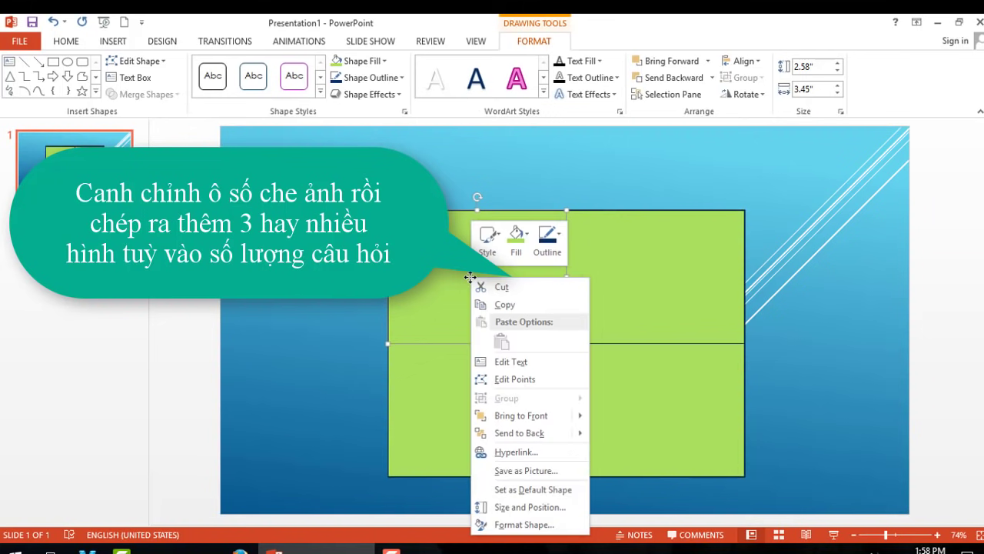
click(507, 361)
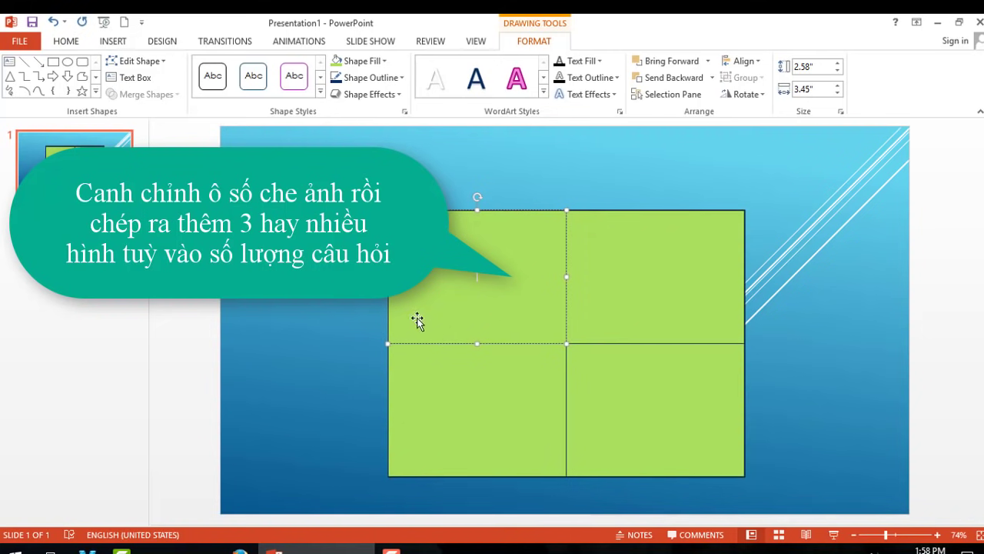
click(388, 306)
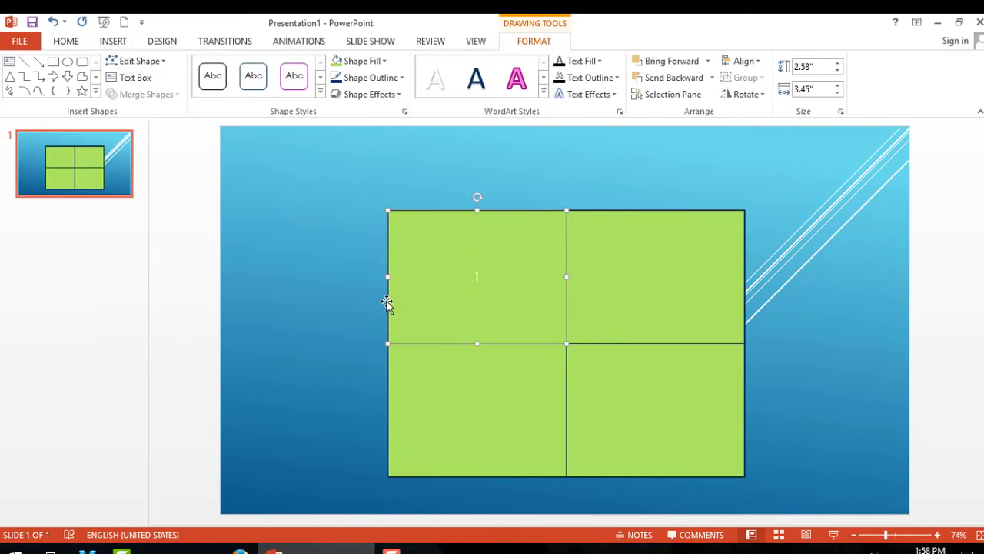
Make the 1 red and enlarge it to font size 138
click(67, 42)
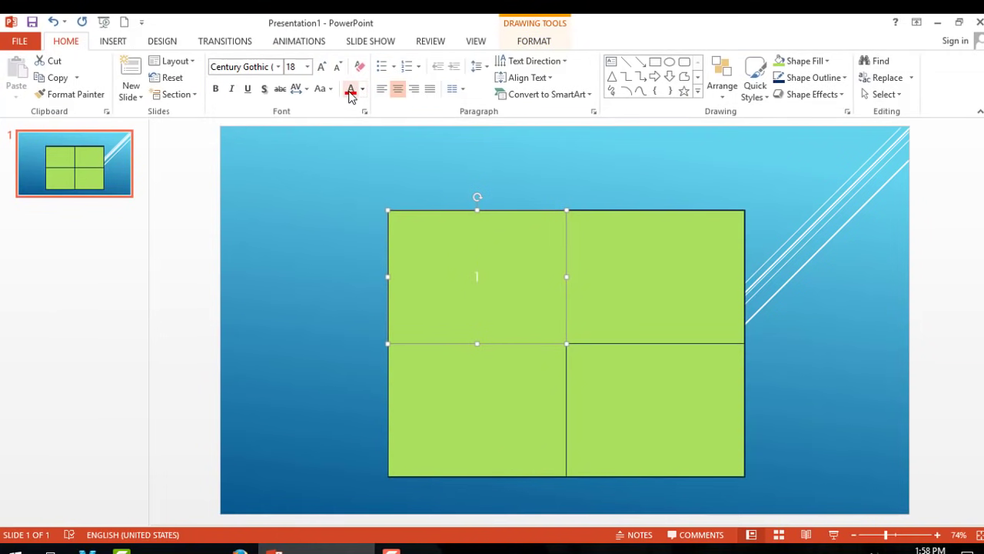
click(321, 67)
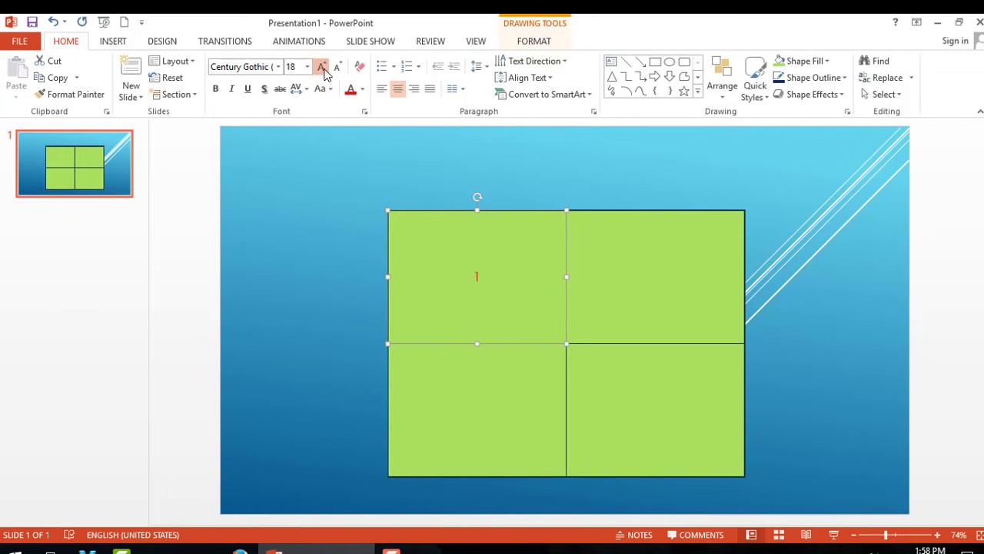
click(321, 68)
click(322, 67)
click(321, 67)
double_click(321, 67)
double_click(321, 67)
click(321, 68)
click(321, 67)
click(321, 67)
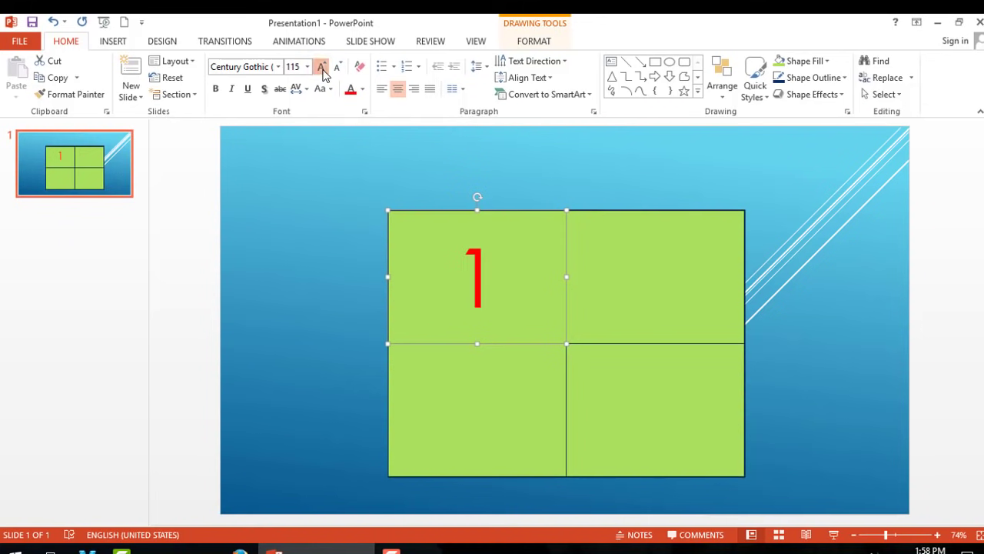
click(322, 68)
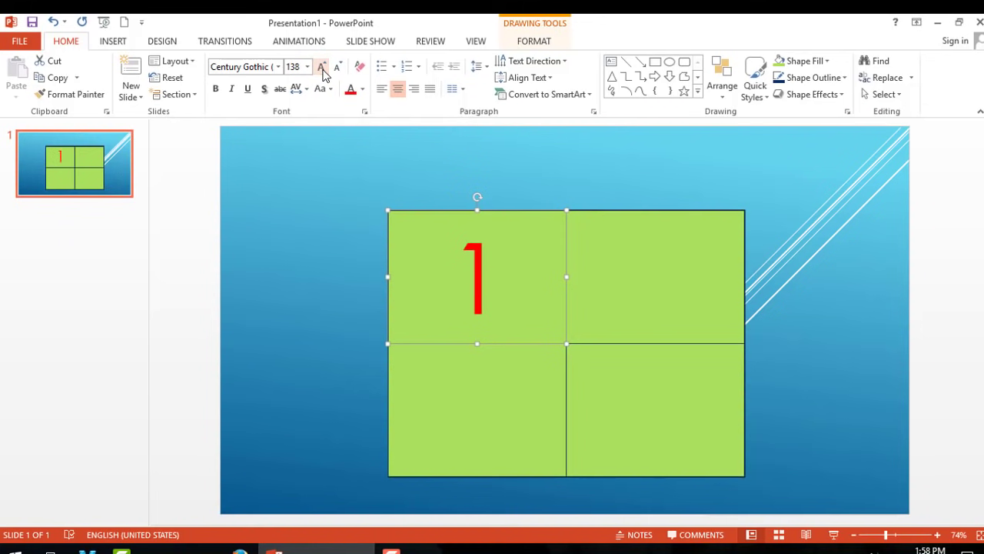
Set the 1's font to Times New Roman
click(278, 67)
drag(406, 98, 401, 336)
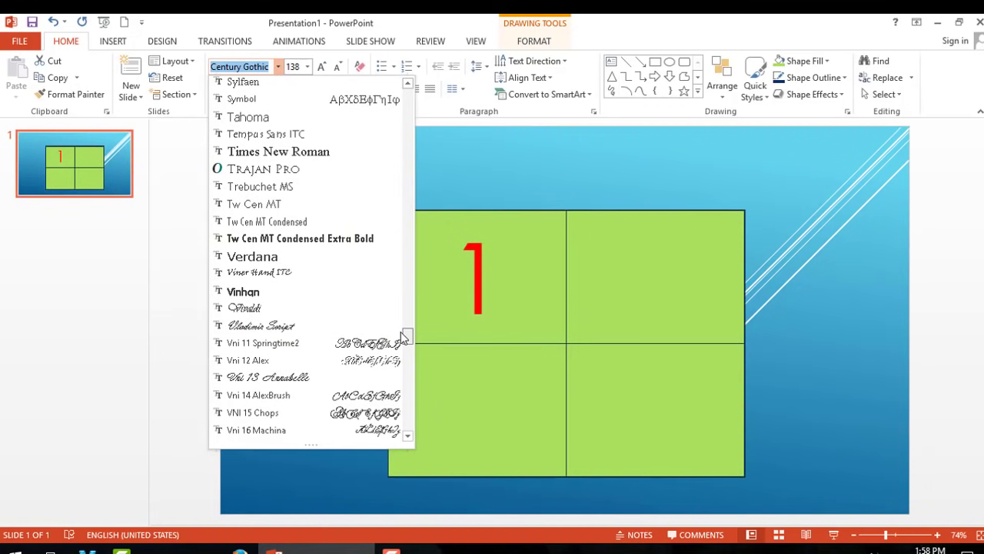
click(322, 150)
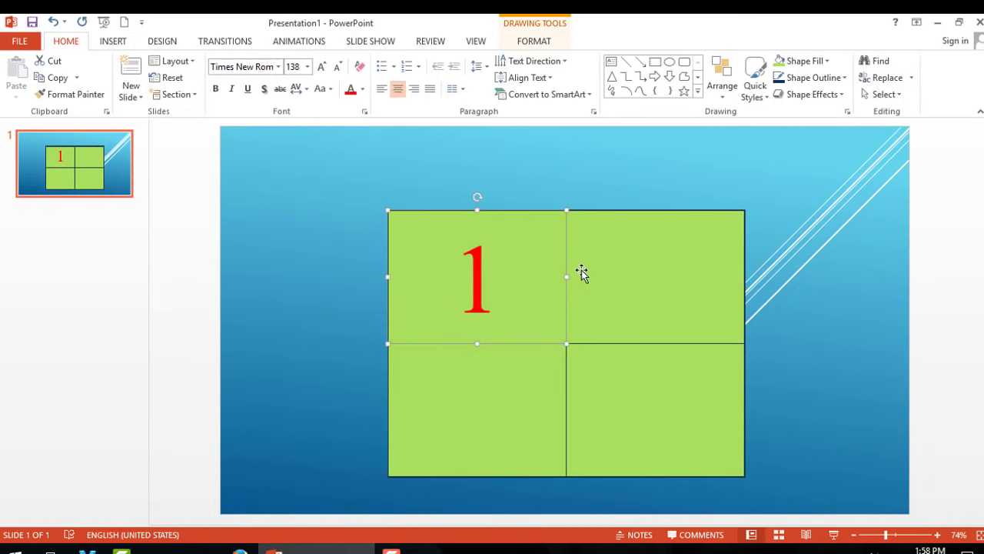
Delete the three unnumbered green tiles, keeping only the 1 tile
click(652, 291)
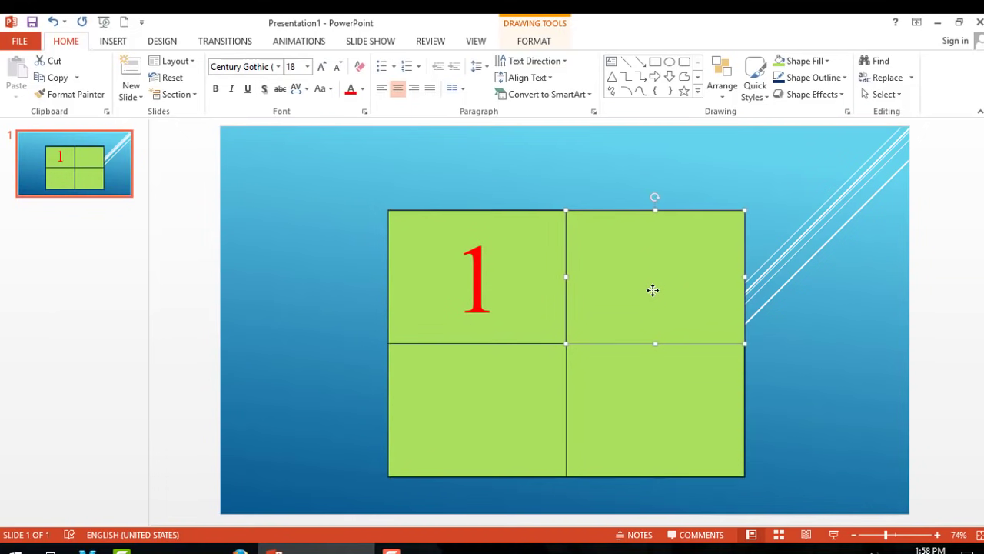
right_click(653, 289)
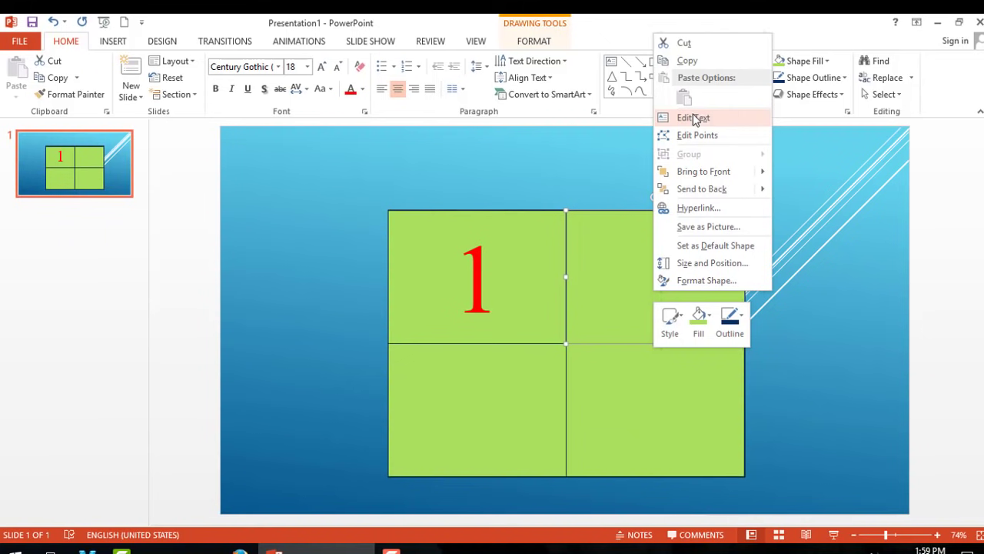
click(657, 410)
click(657, 410)
click(640, 298)
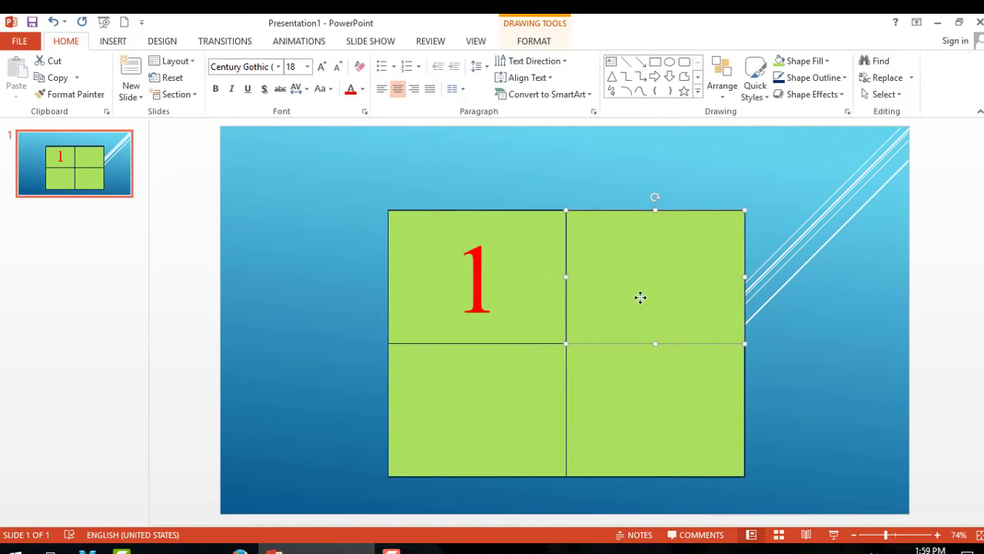
key(Delete)
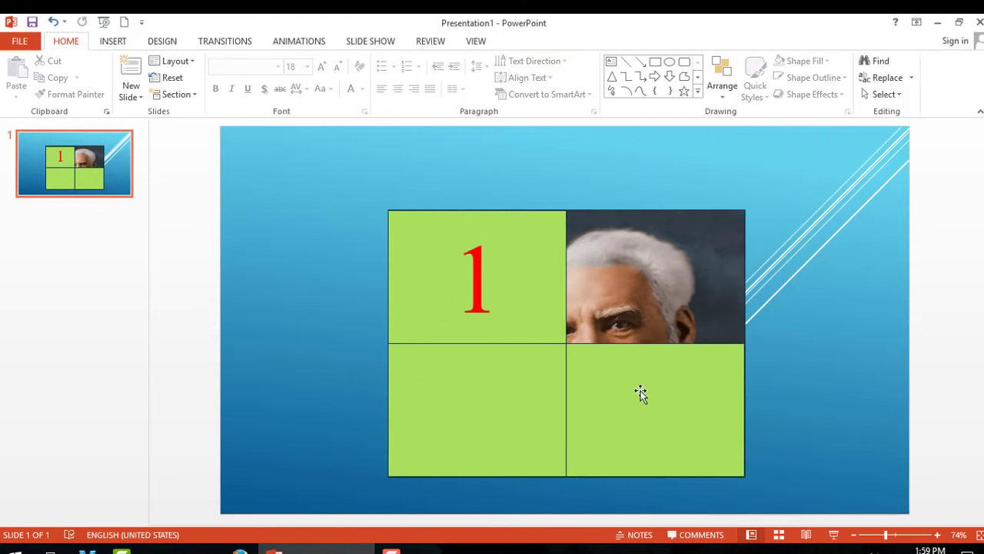
click(640, 393)
key(Delete)
click(520, 409)
key(Delete)
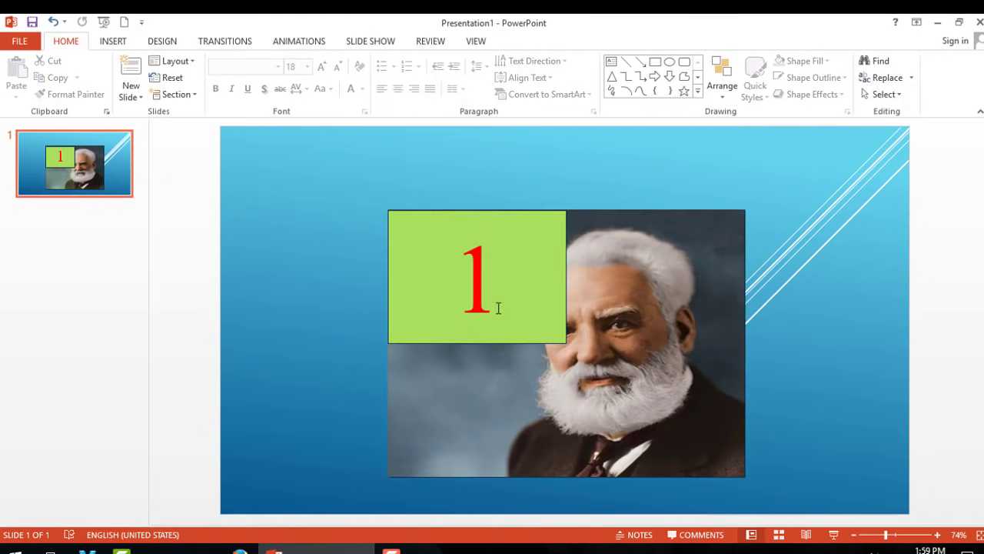
Ctrl-drag copies of the 1 tile to rebuild the 2×2 grid over the portrait
click(522, 310)
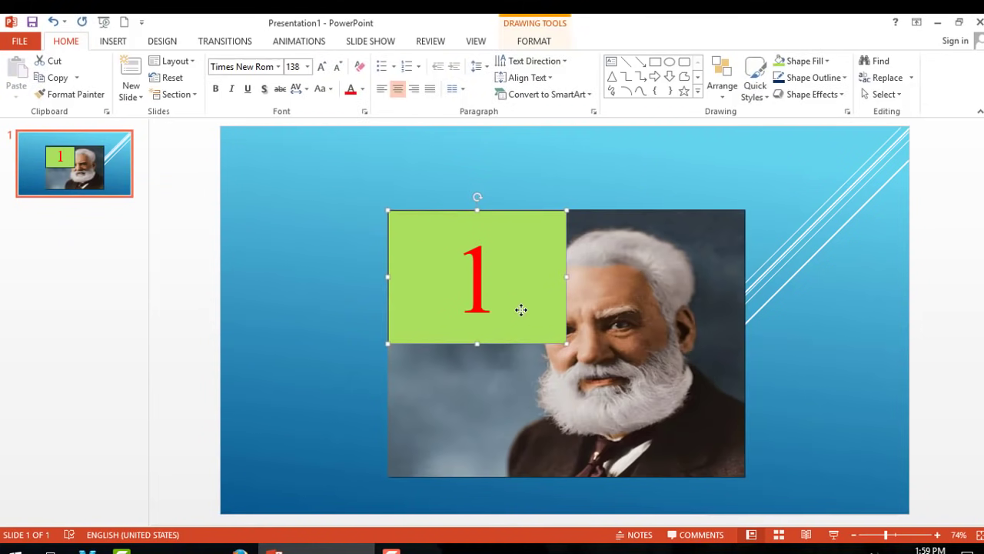
drag(521, 310, 695, 314)
click(532, 318)
ctrl+click(607, 321)
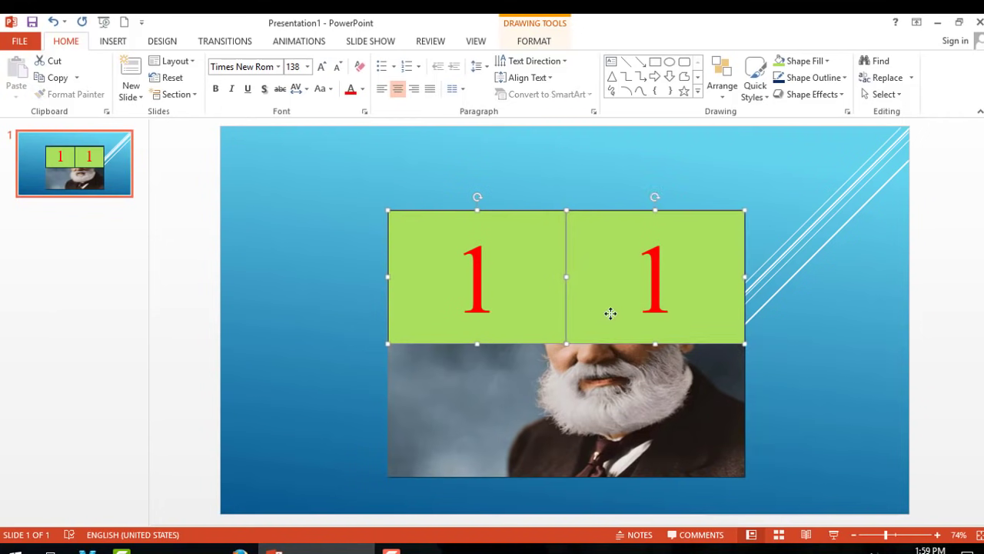
drag(605, 270, 605, 389)
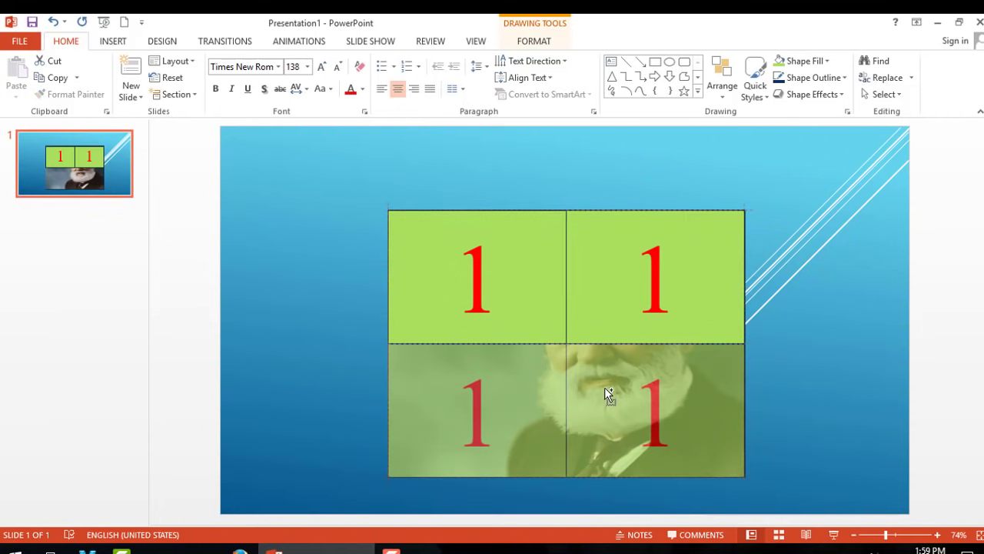
drag(606, 389, 605, 389)
click(346, 350)
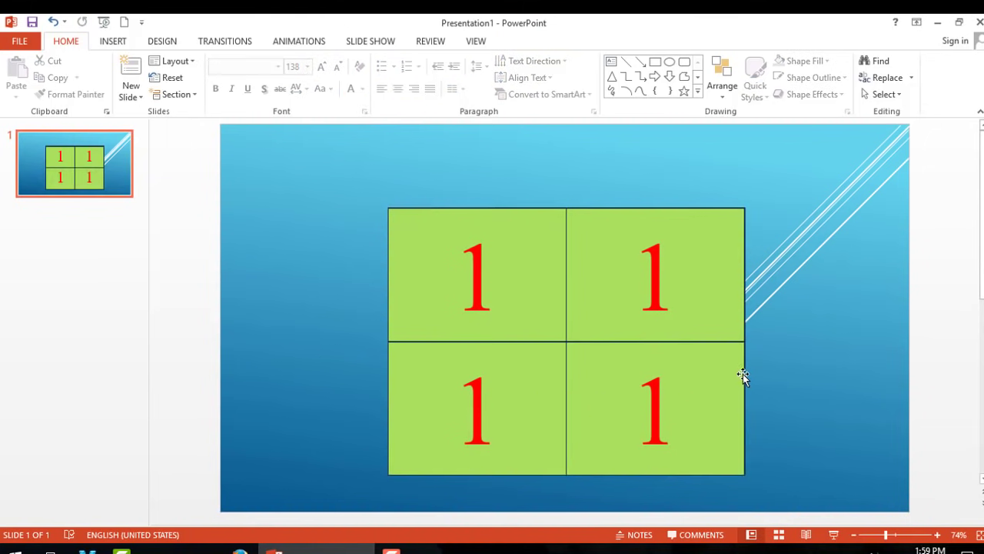
Retype the copied tiles' numbers as 2 (top-right), 3 (bottom-left) and 4 (bottom-right)
double_click(661, 280)
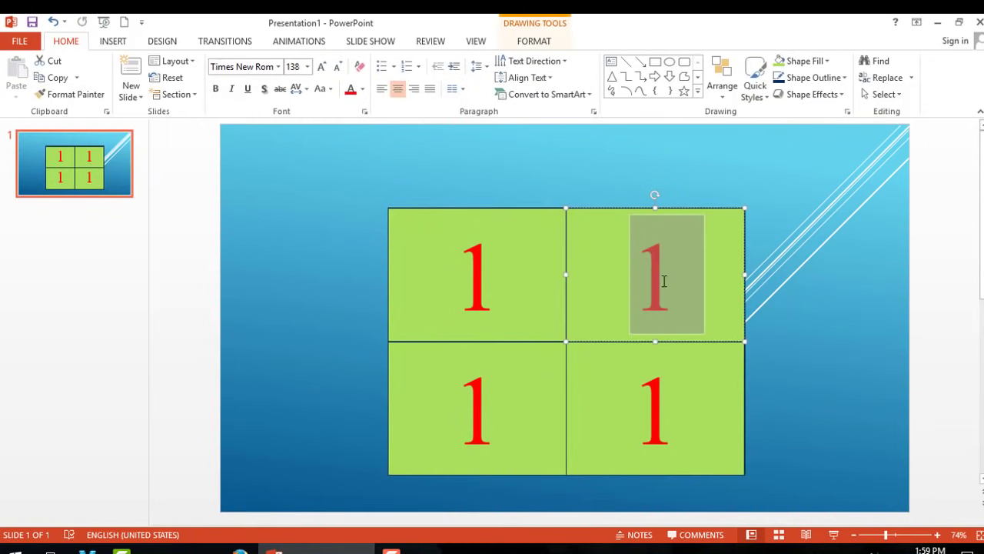
text(2)
double_click(484, 413)
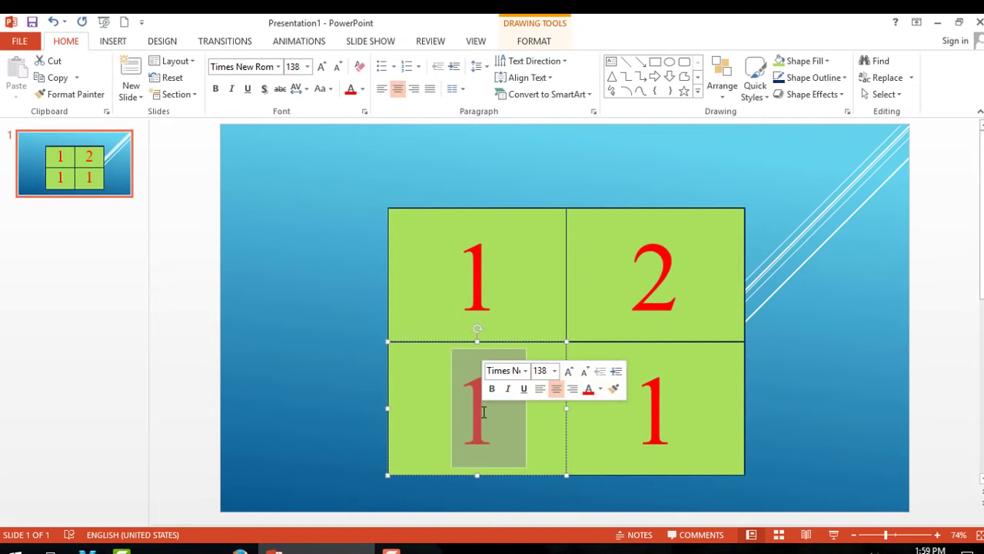
text(3)
double_click(659, 418)
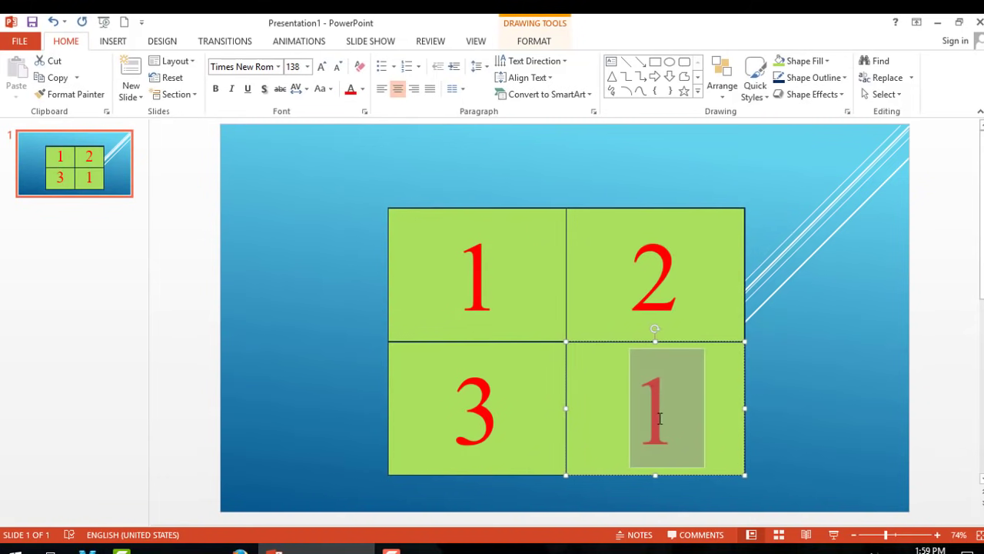
text(4)
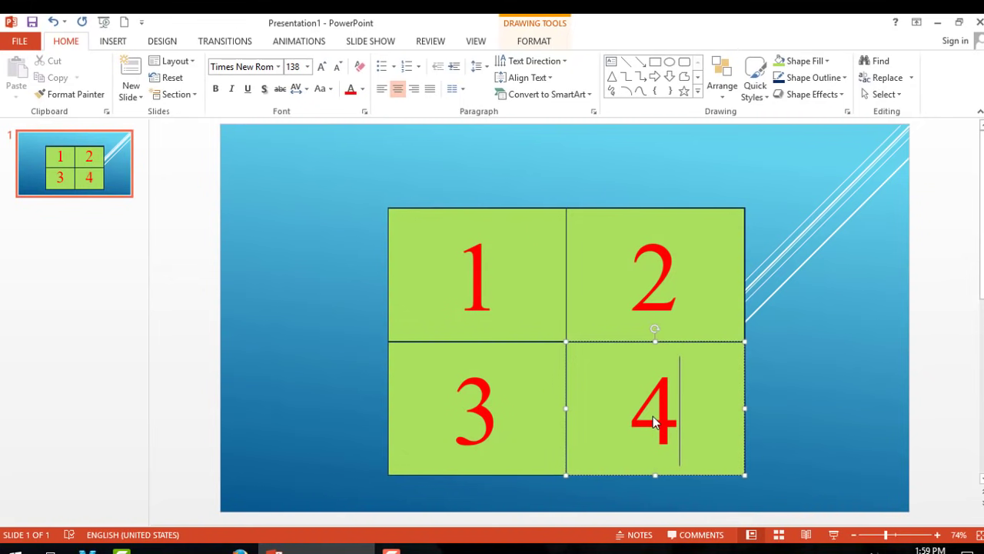
click(817, 356)
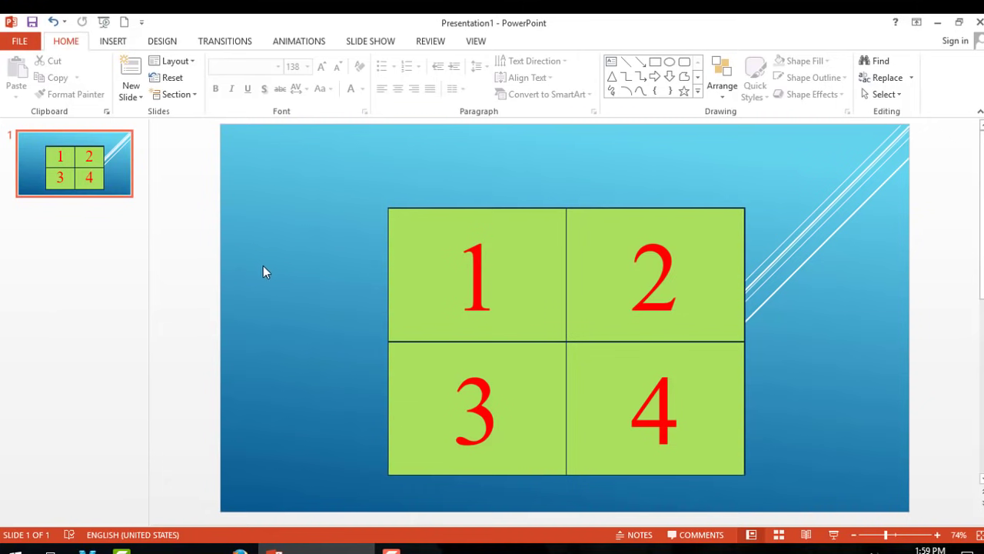
Draw a long rectangle bar above the numbered tile grid and fill it white
mouse_move(344, 162)
mouse_down()
mouse_move(374, 400)
mouse_move(809, 488)
mouse_up()
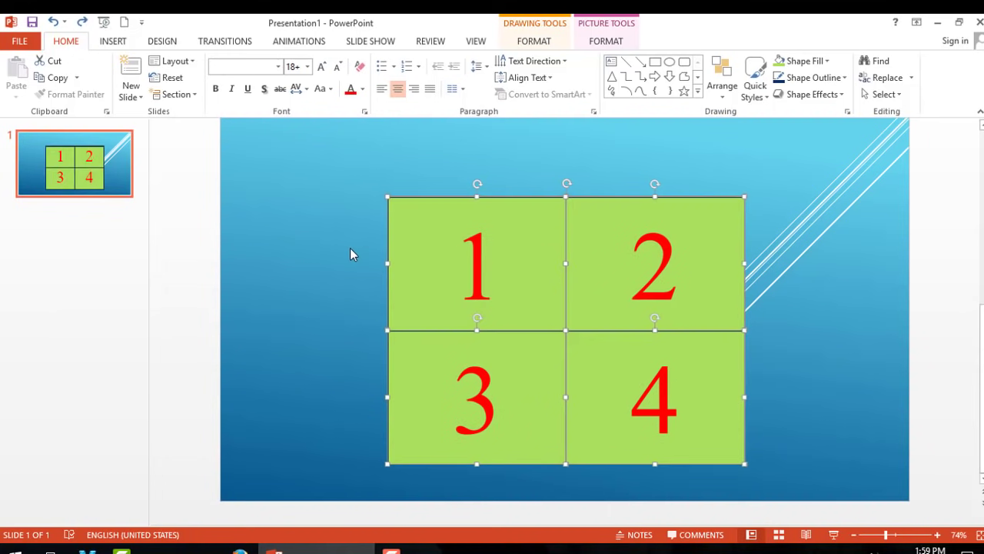
click(318, 240)
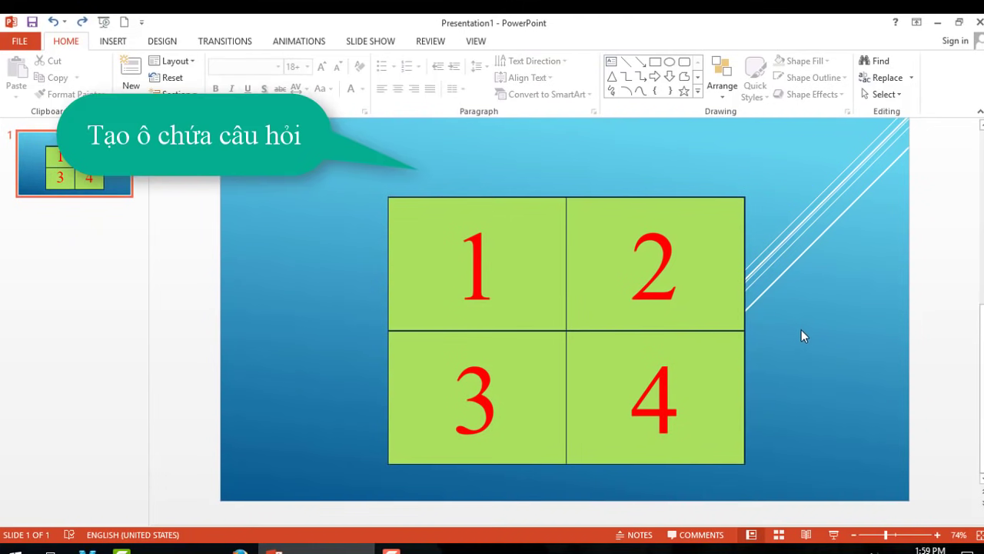
click(655, 61)
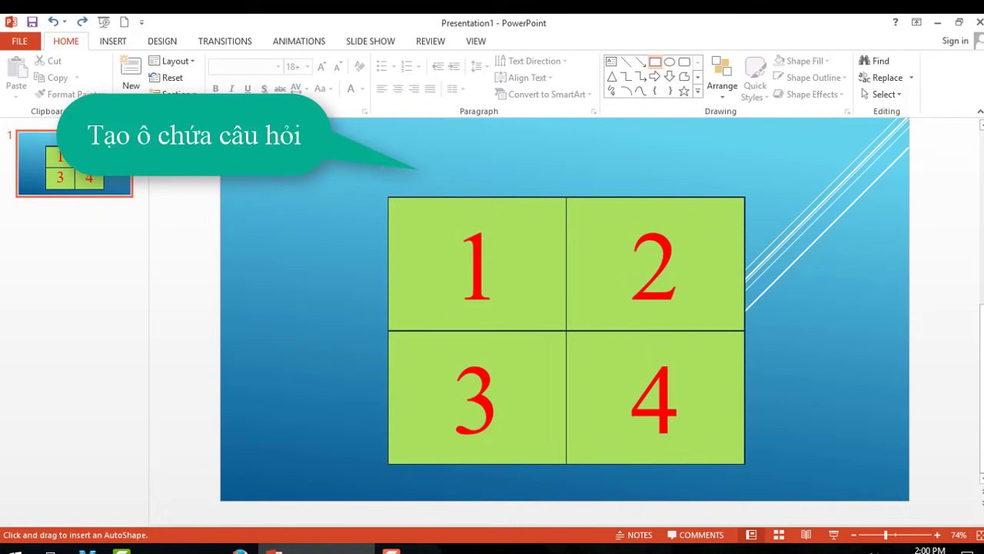
drag(355, 157, 770, 187)
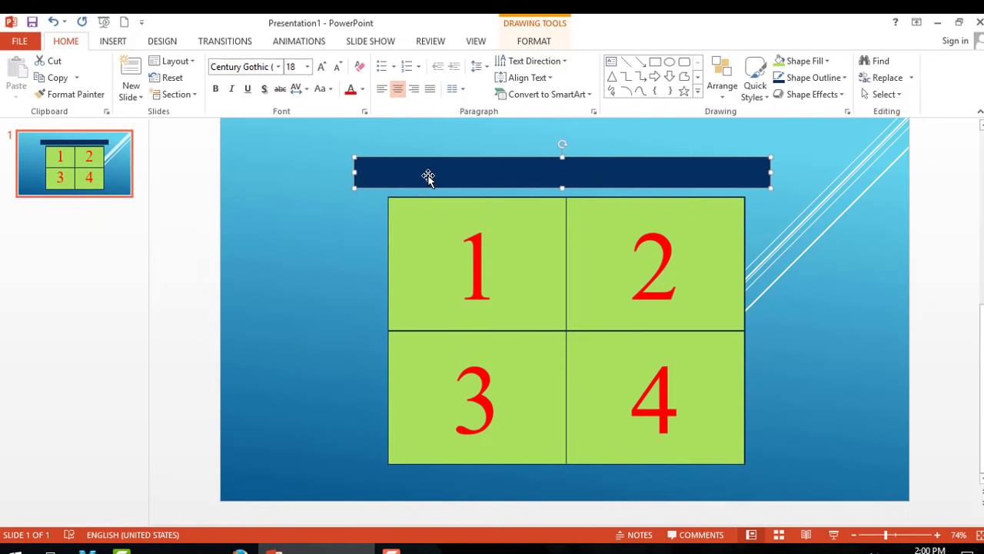
click(534, 41)
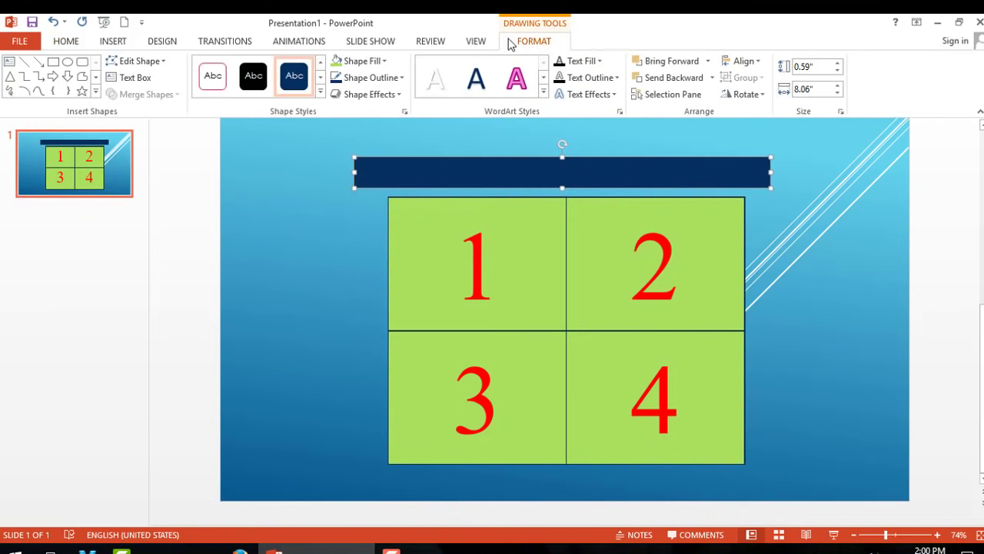
click(382, 60)
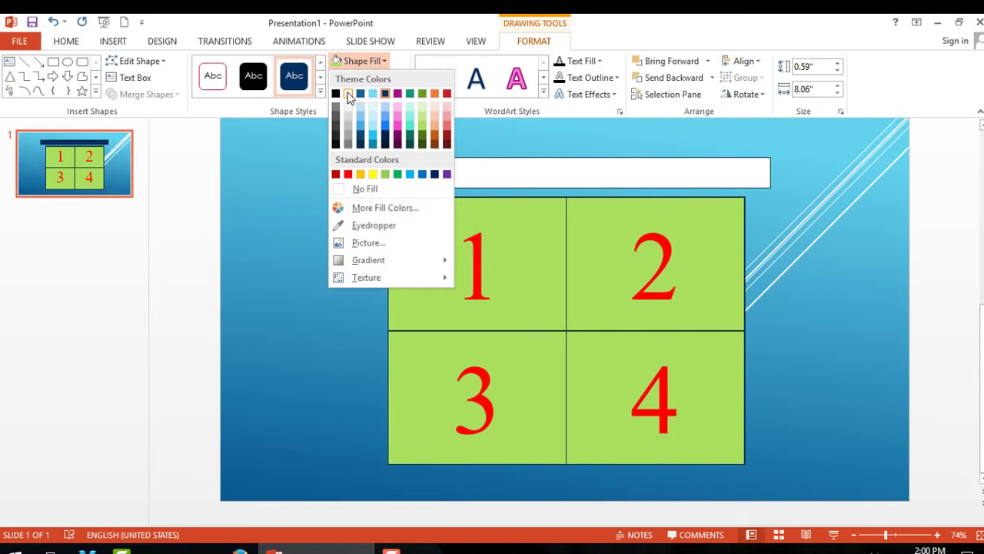
click(337, 94)
click(325, 242)
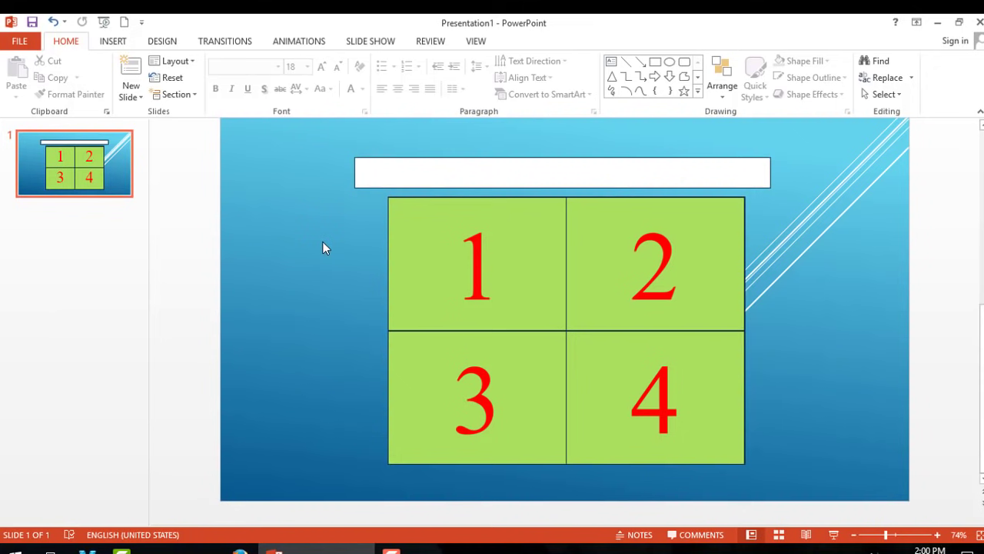
Add text to the white bar and make its font red Times New Roman
click(364, 176)
right_click(384, 176)
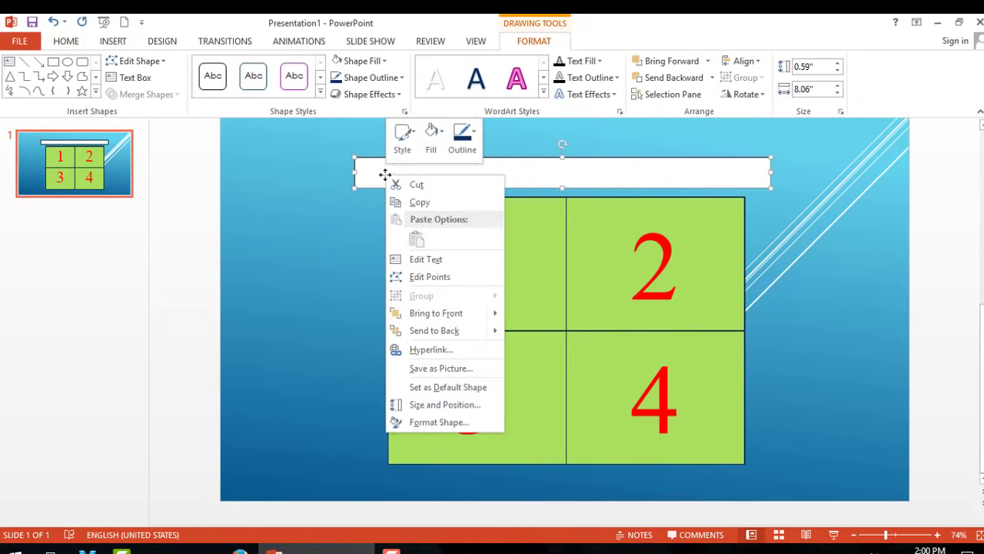
click(429, 259)
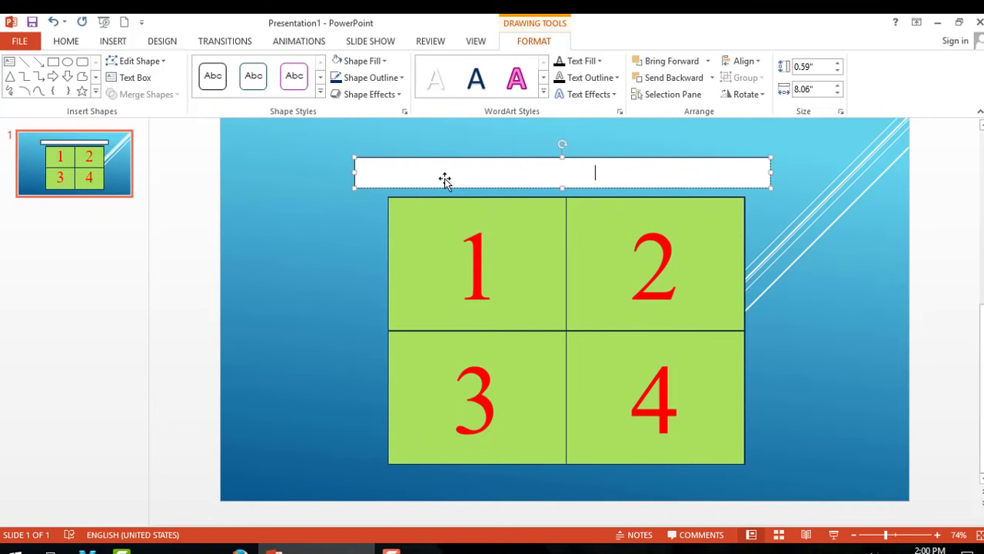
key(BackSpace)
key(BackSpace)
key(BackSpace)
click(352, 159)
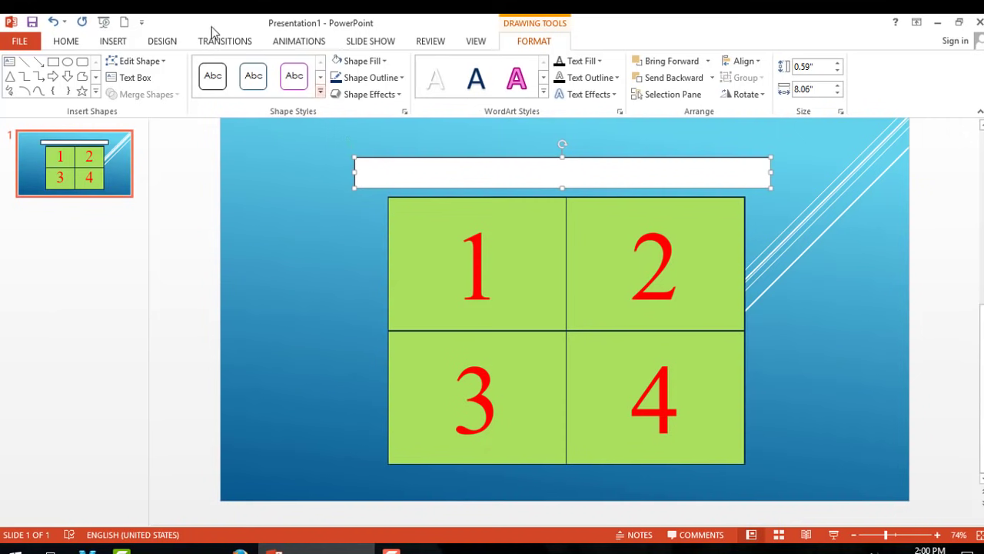
click(70, 42)
click(351, 91)
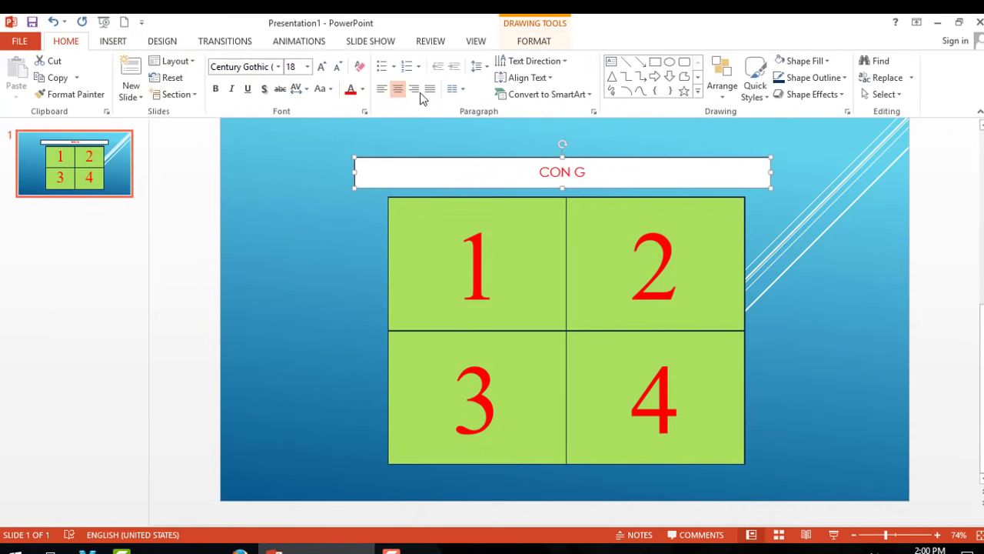
click(278, 68)
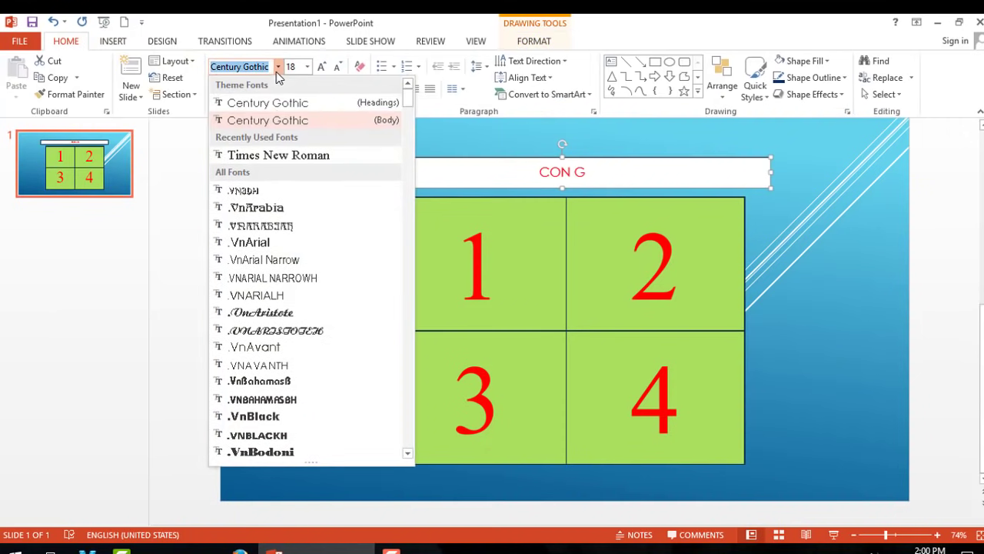
click(281, 156)
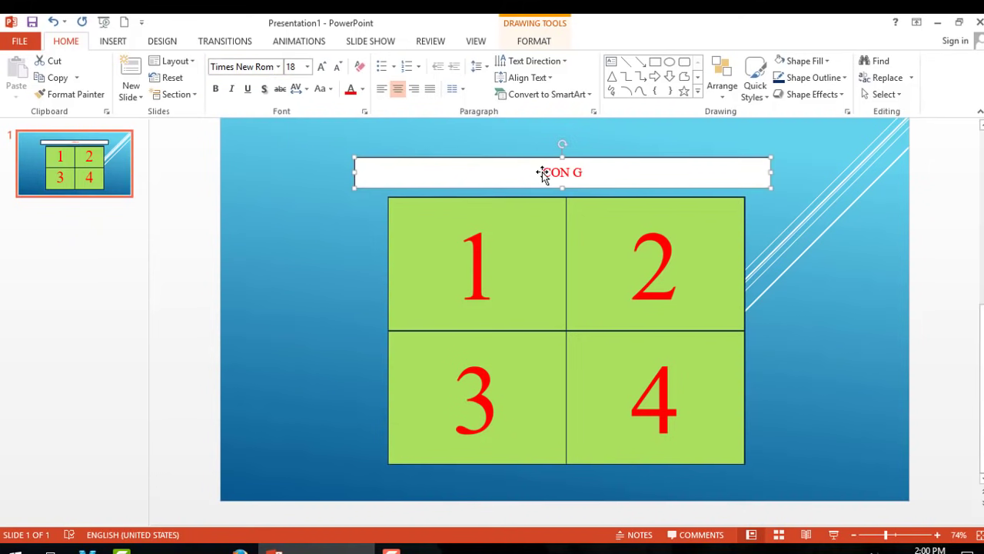
Type the question 'Con gà có mấy chân?' into the bar, capitalizing the first C
drag(542, 171, 613, 175)
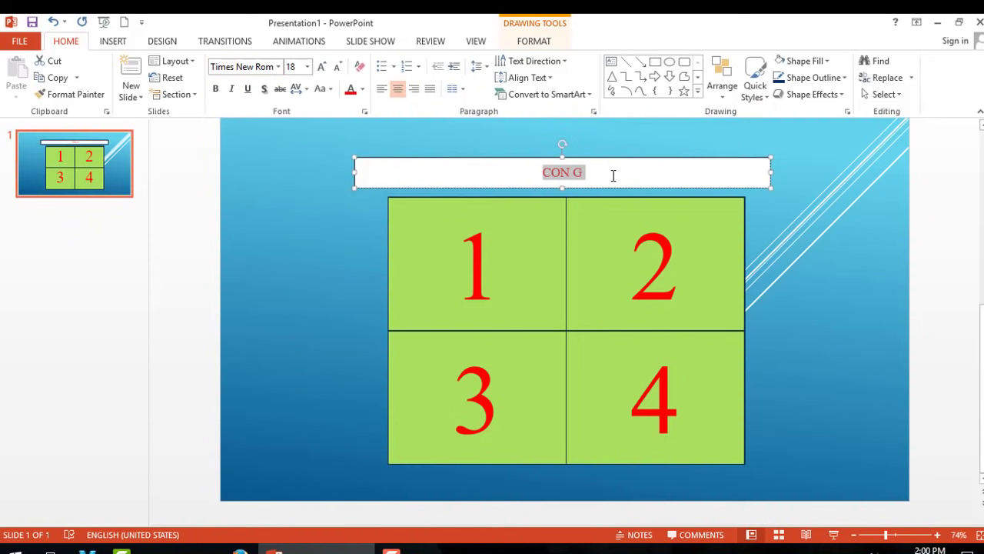
text(Con )
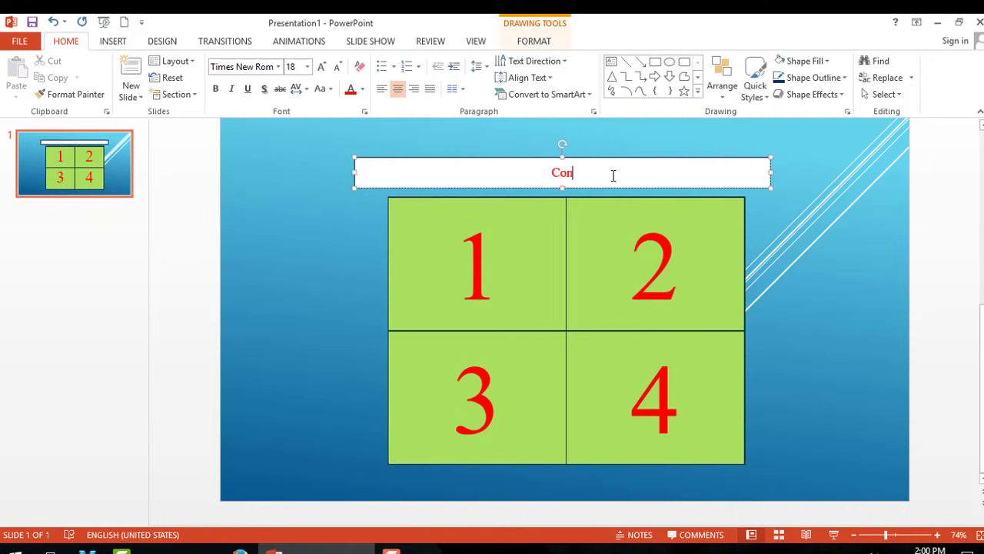
text(gaf)
key(BackSpace)
key(BackSpace)
key(BackSpace)
key(BackSpace)
key(BackSpace)
key(BackSpace)
key(BackSpace)
text(on g)
text(a)
text( cos m)
text(aays)
text(ch)
text(an)
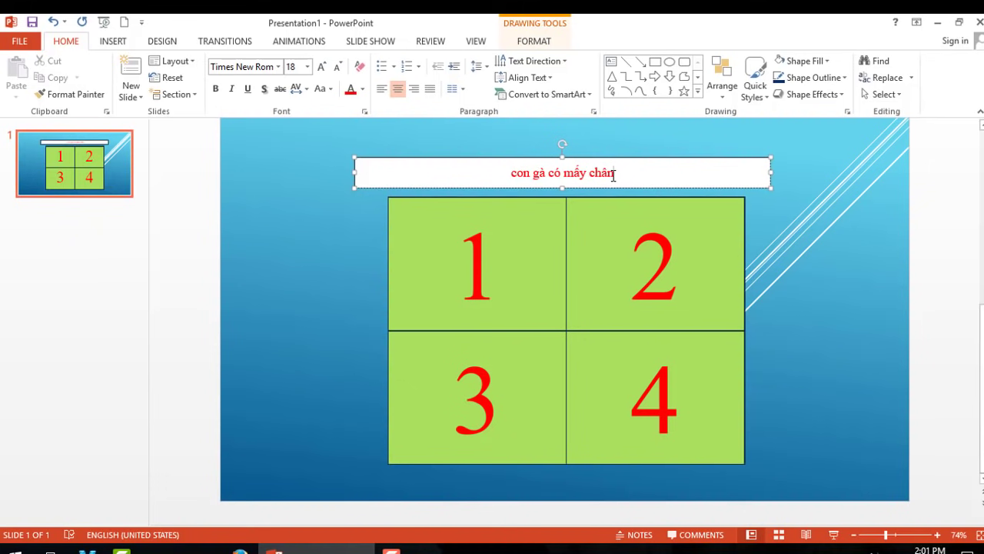
text(?)
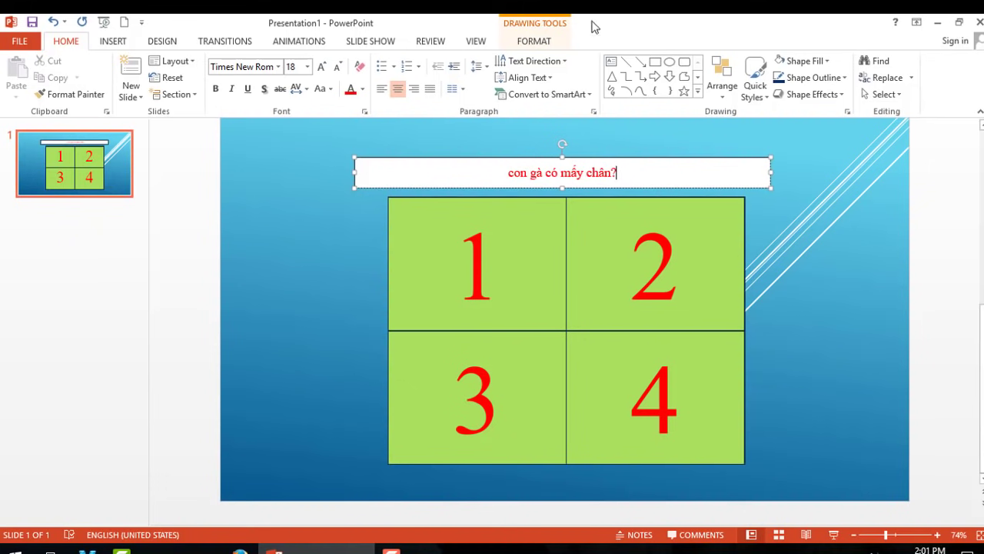
click(798, 234)
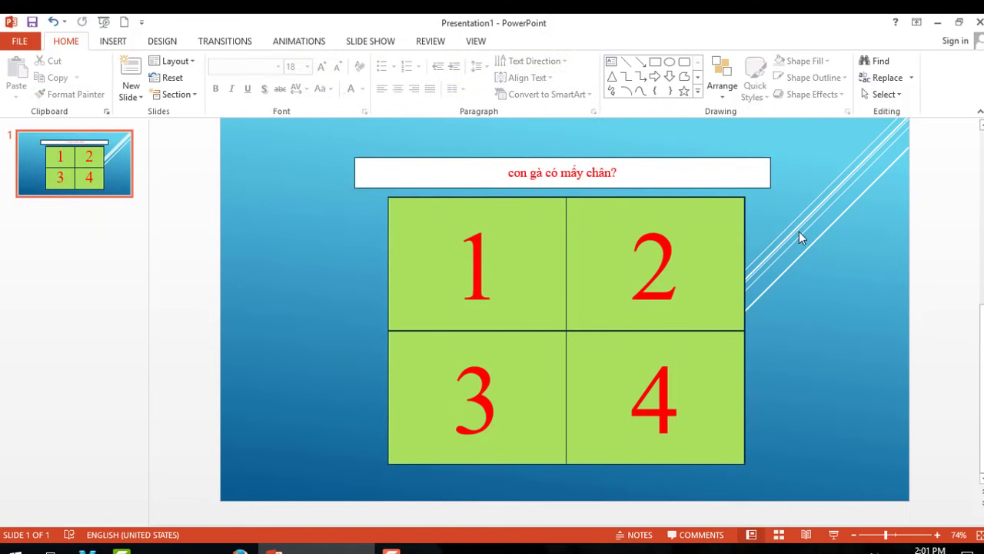
click(580, 186)
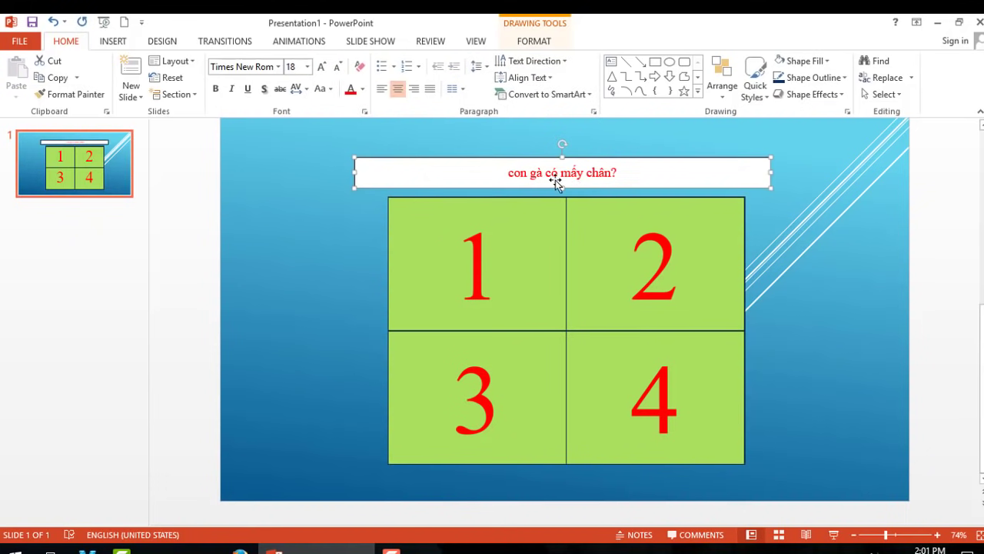
drag(509, 170, 514, 170)
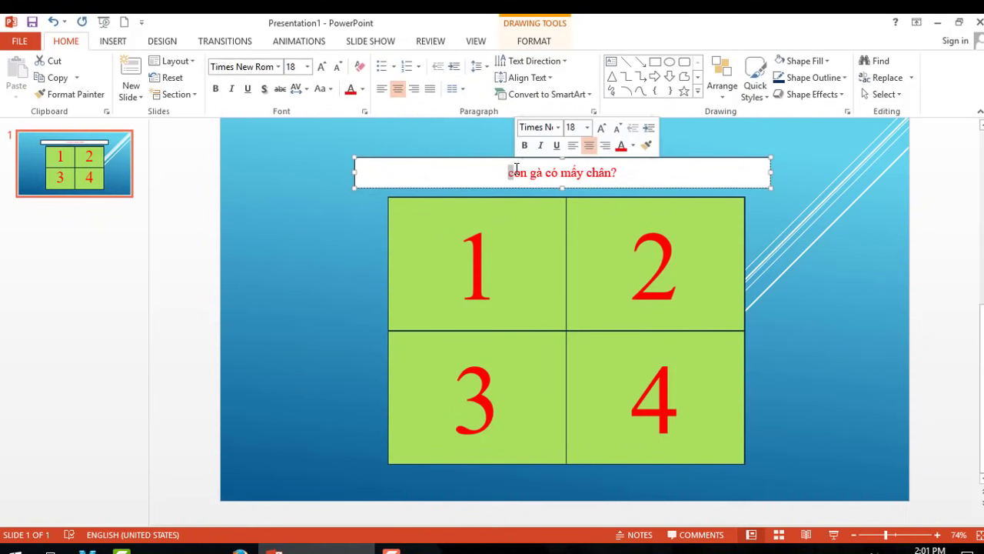
key(ctrl+c)
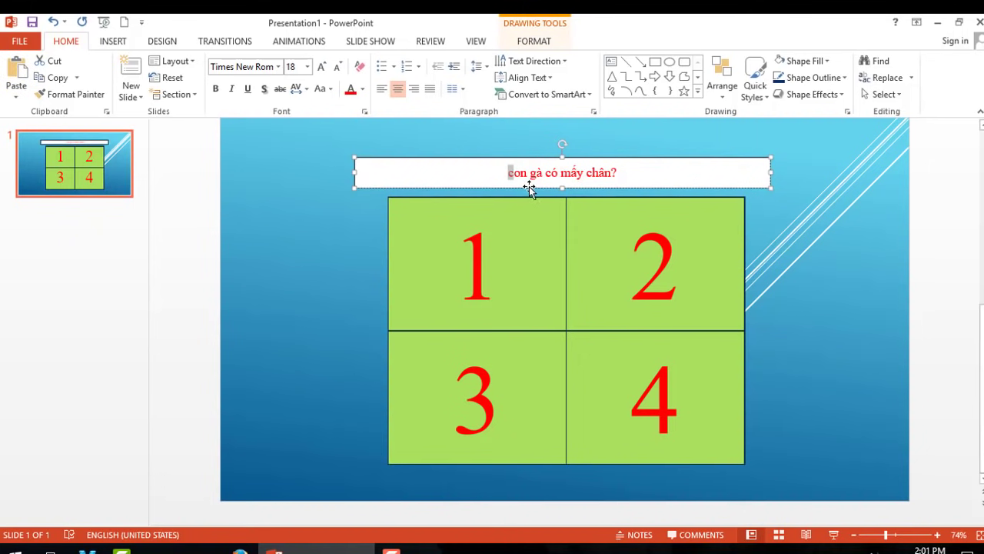
text(C)
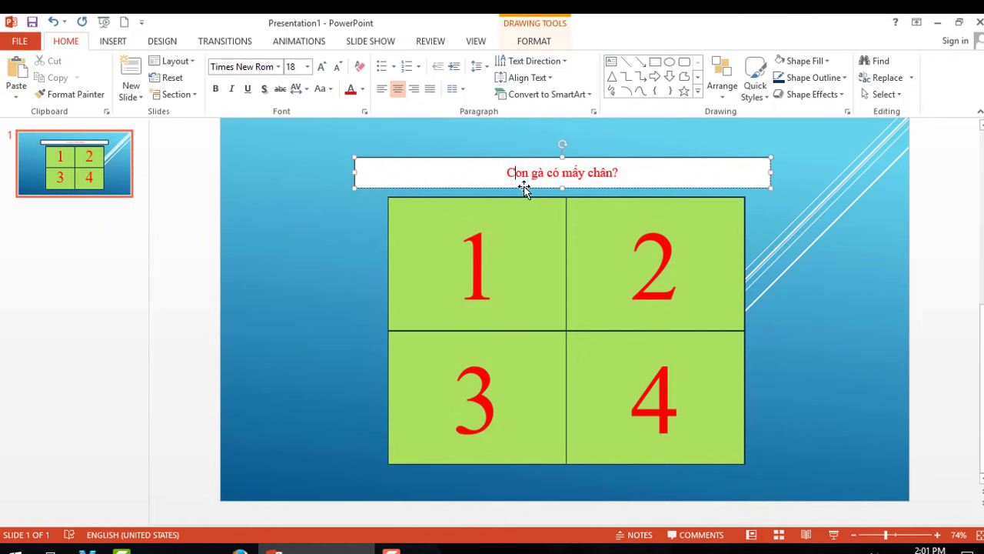
Enlarge the question text with Grow Font, then shrink it back to 32 pt
click(456, 160)
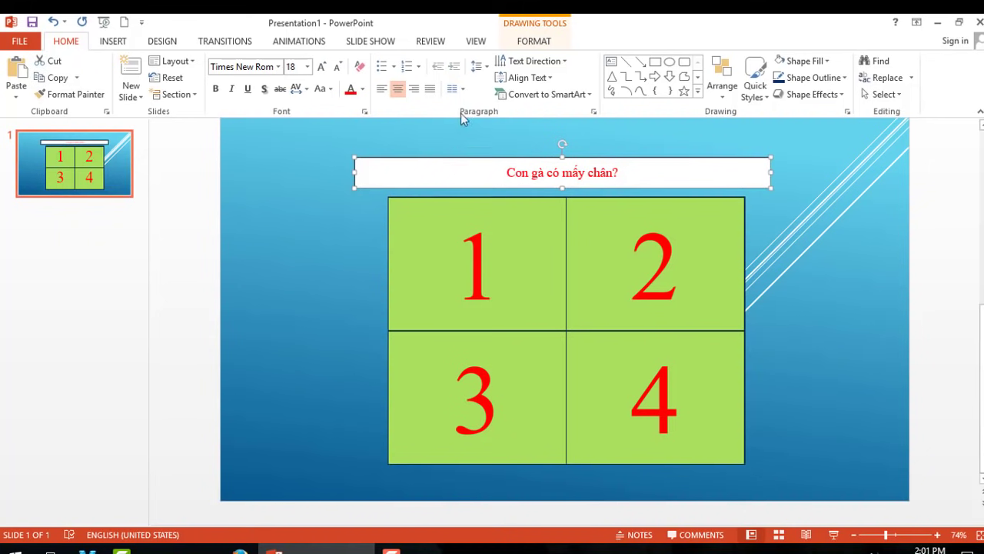
click(318, 66)
click(318, 67)
click(318, 67)
click(319, 67)
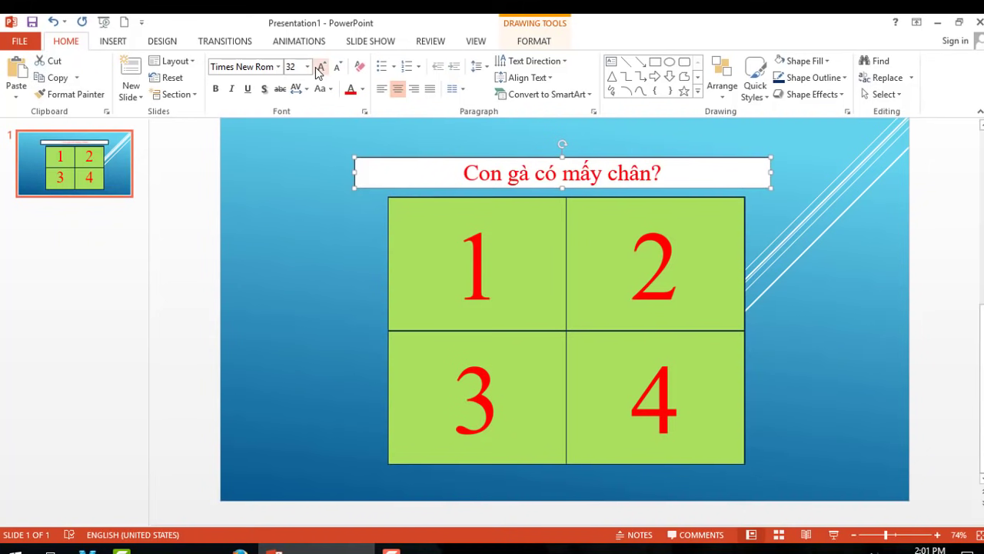
click(318, 67)
click(336, 68)
click(819, 256)
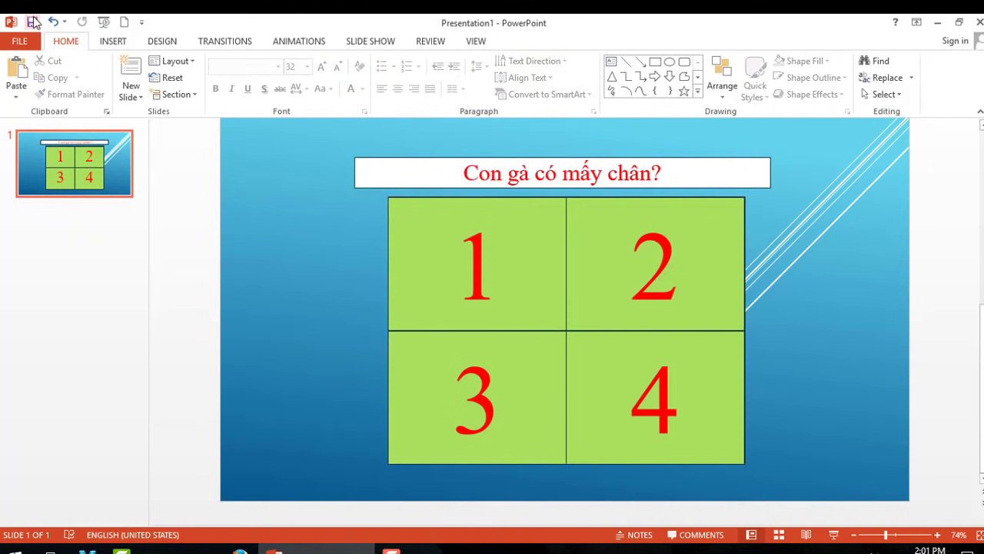
Save the presentation to the Desktop under the name Presentation1
click(33, 22)
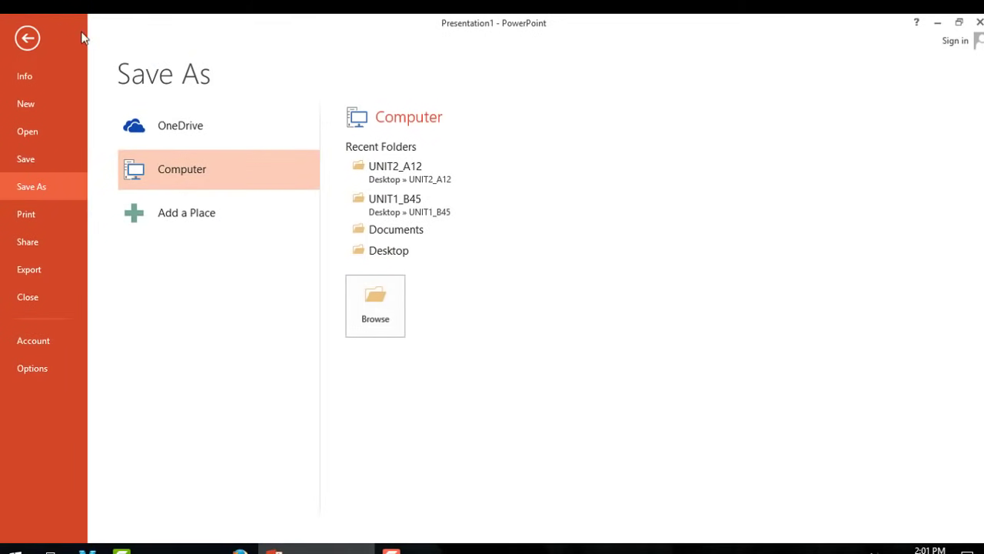
click(388, 254)
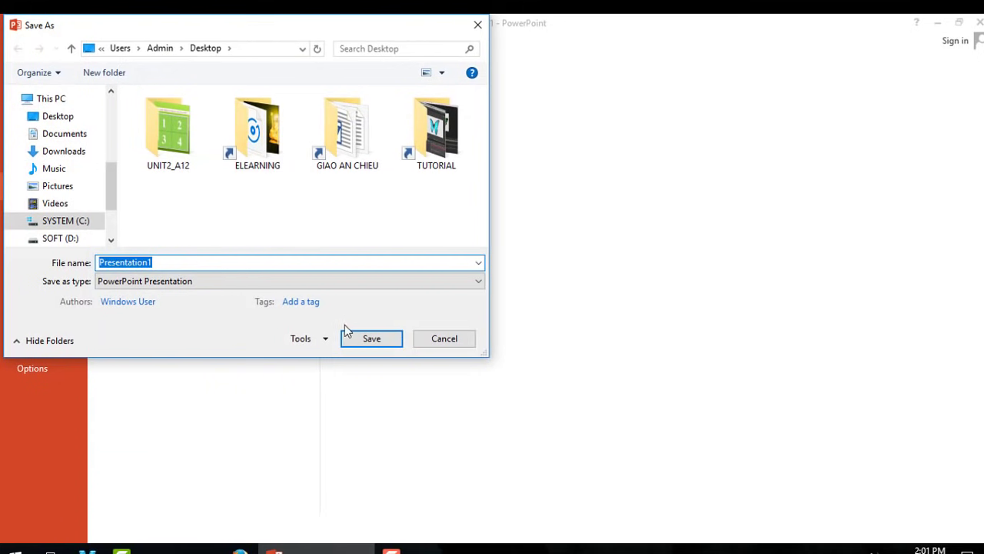
click(374, 339)
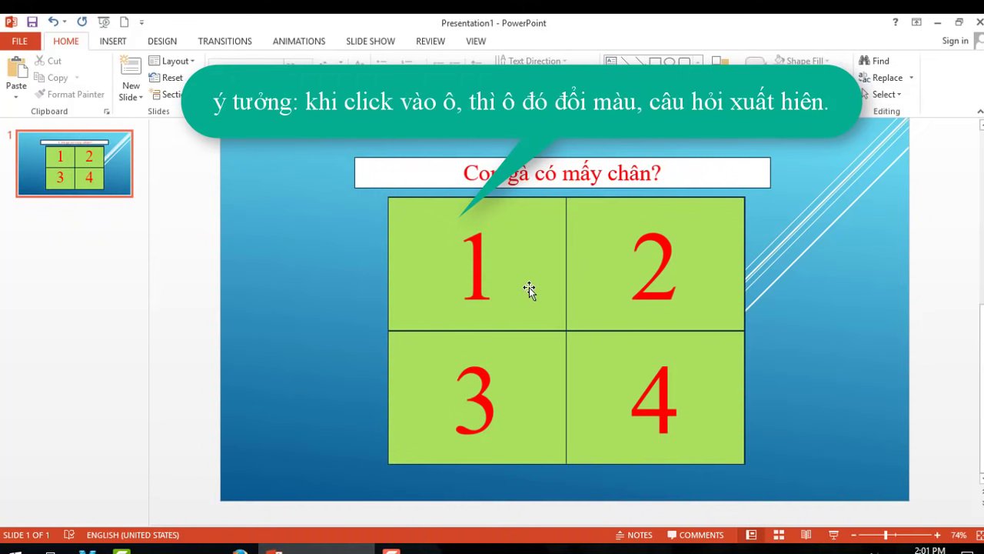
Give tile 1 a Darken emphasis animation and show the Animation Pane
click(529, 287)
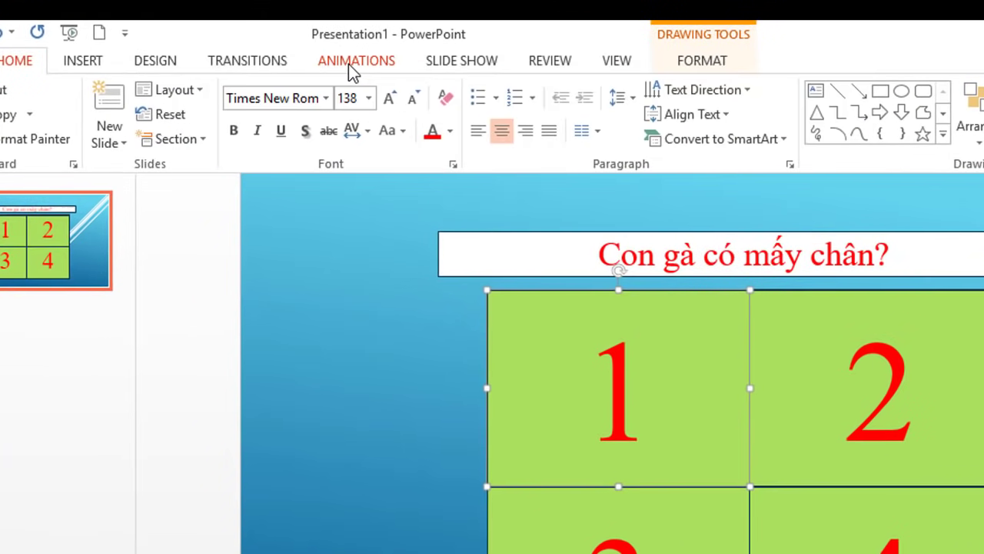
click(348, 64)
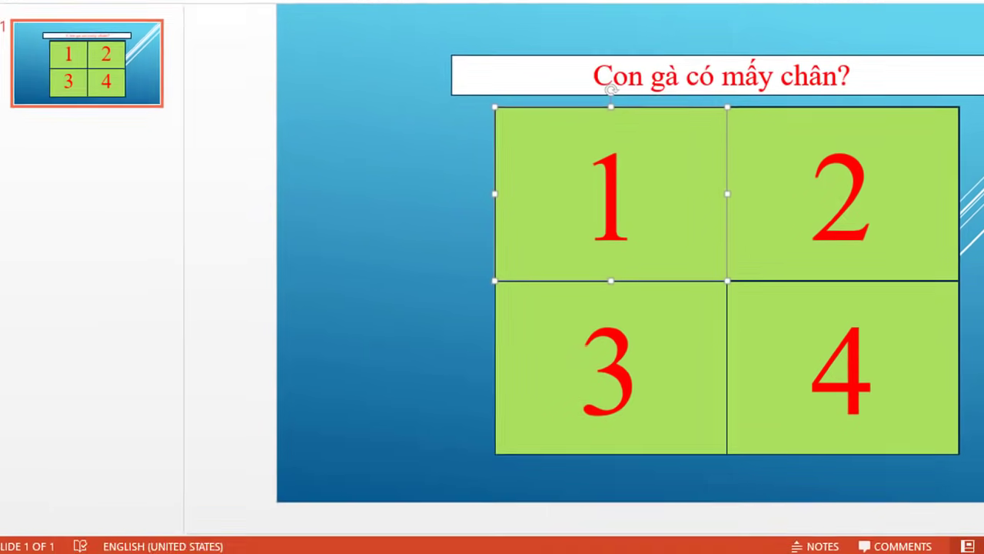
click(687, 117)
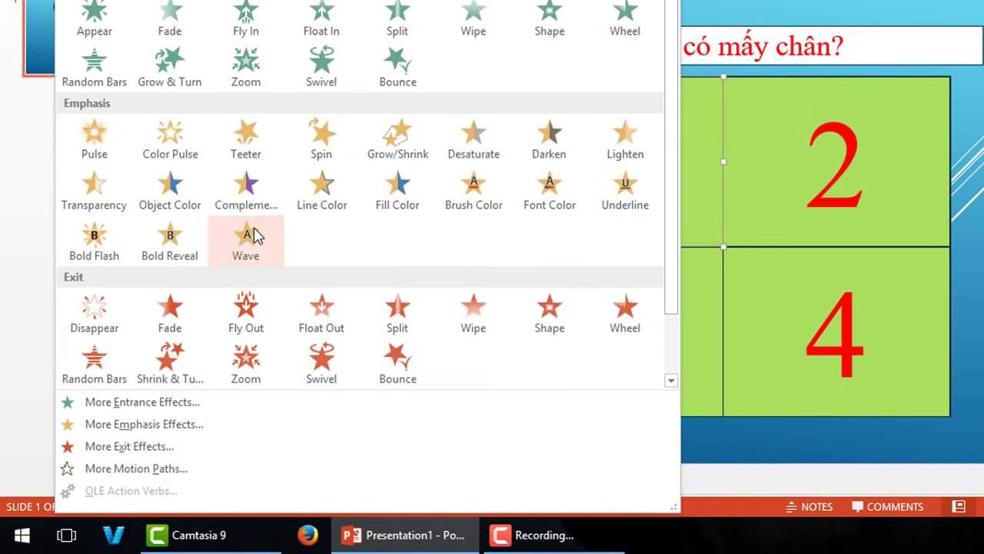
click(121, 424)
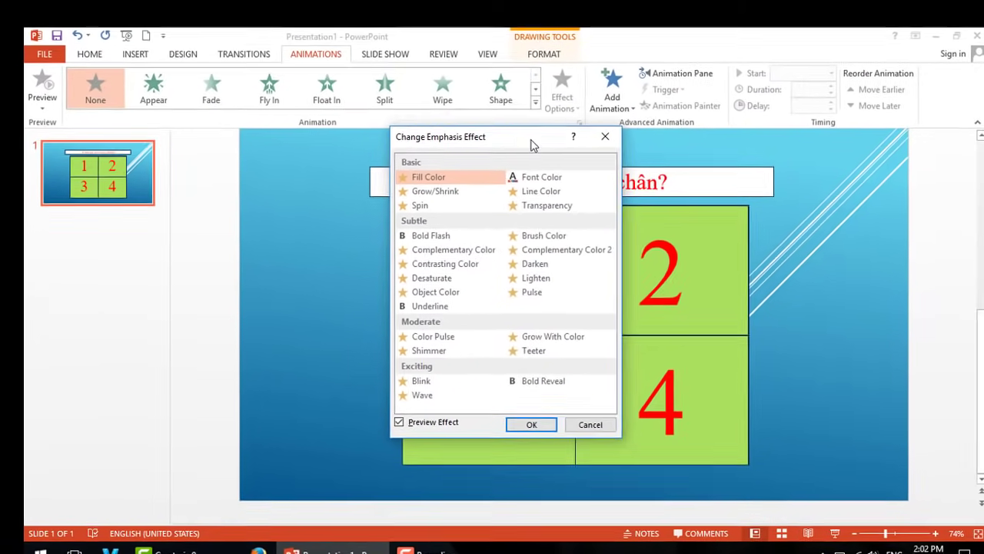
drag(532, 145, 853, 156)
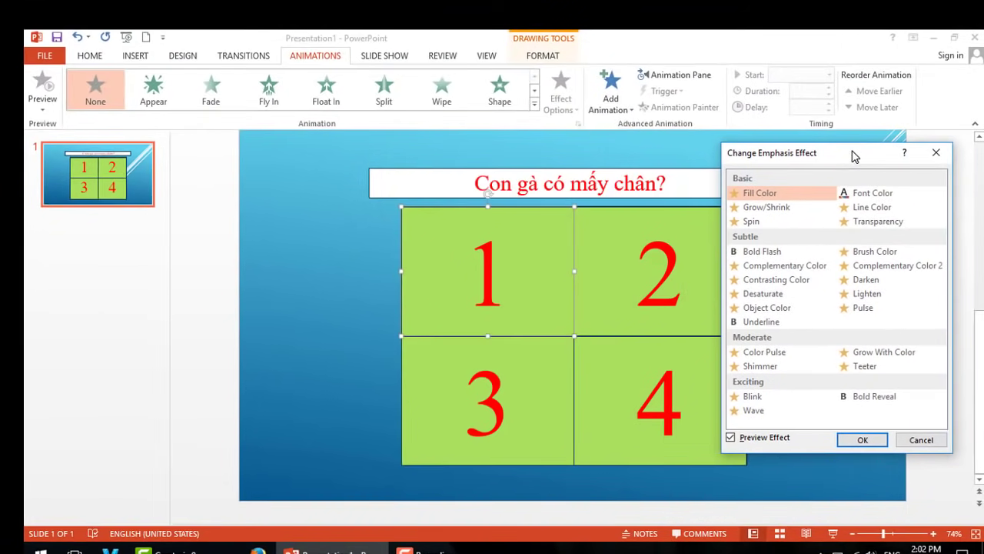
click(871, 281)
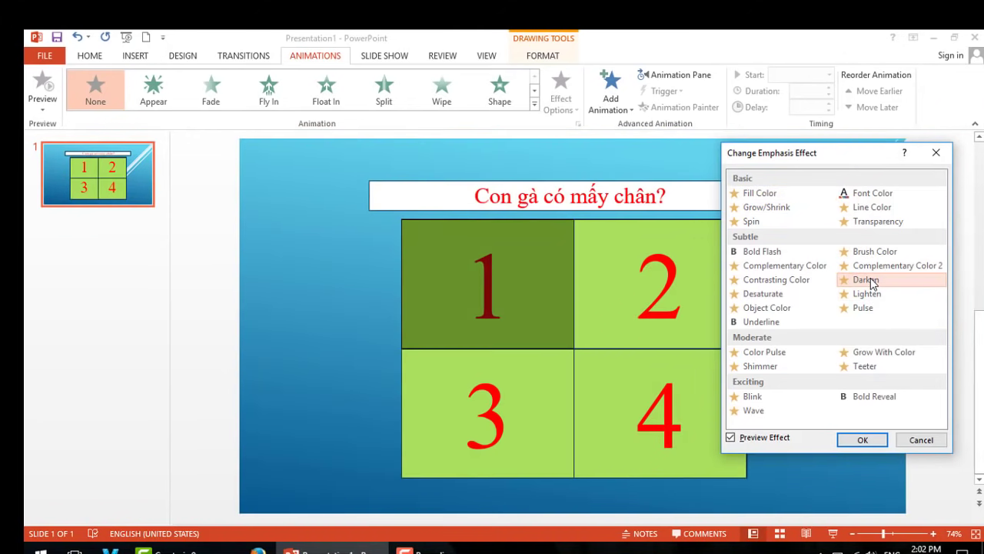
click(862, 440)
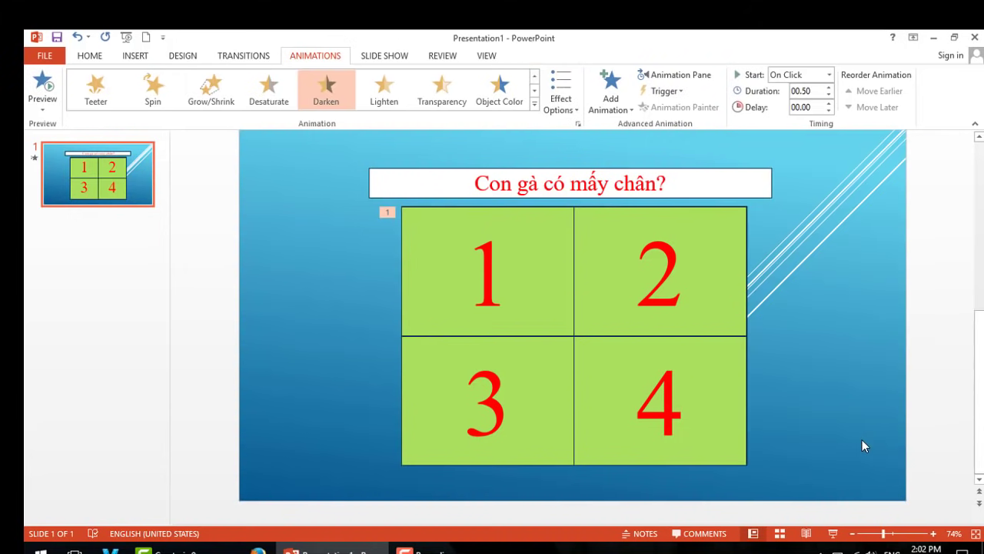
click(681, 80)
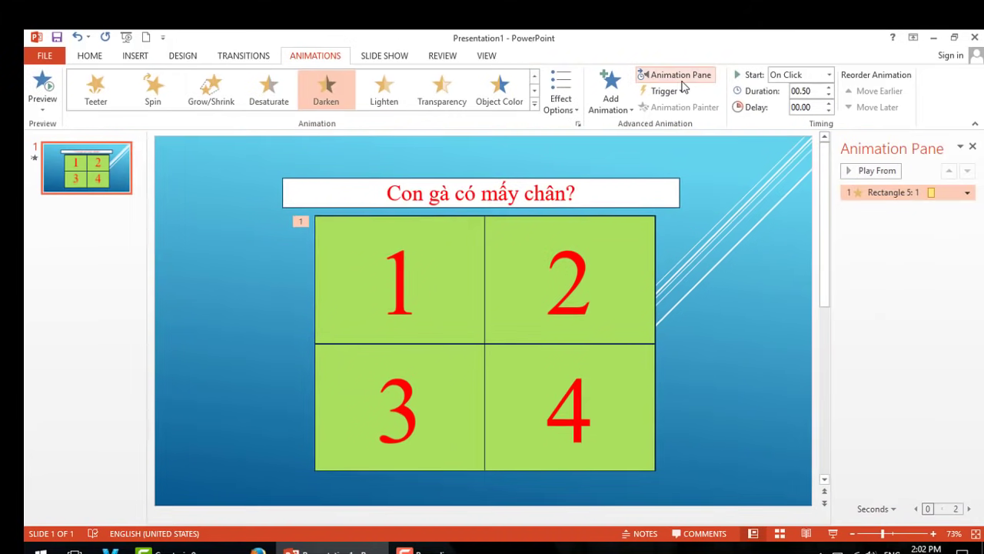
Set tile 1's Darken animation to trigger on click of Rectangle 5: 1
click(968, 193)
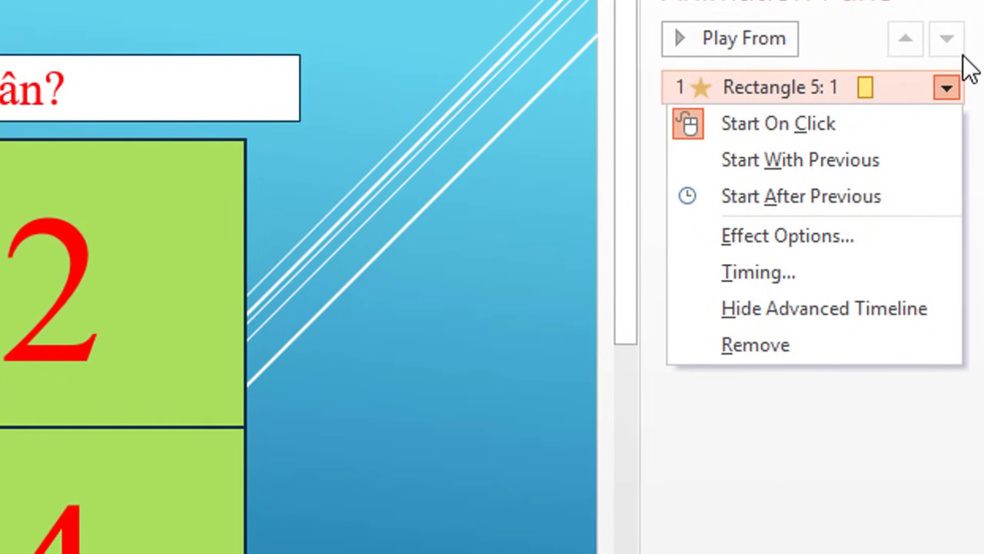
click(756, 271)
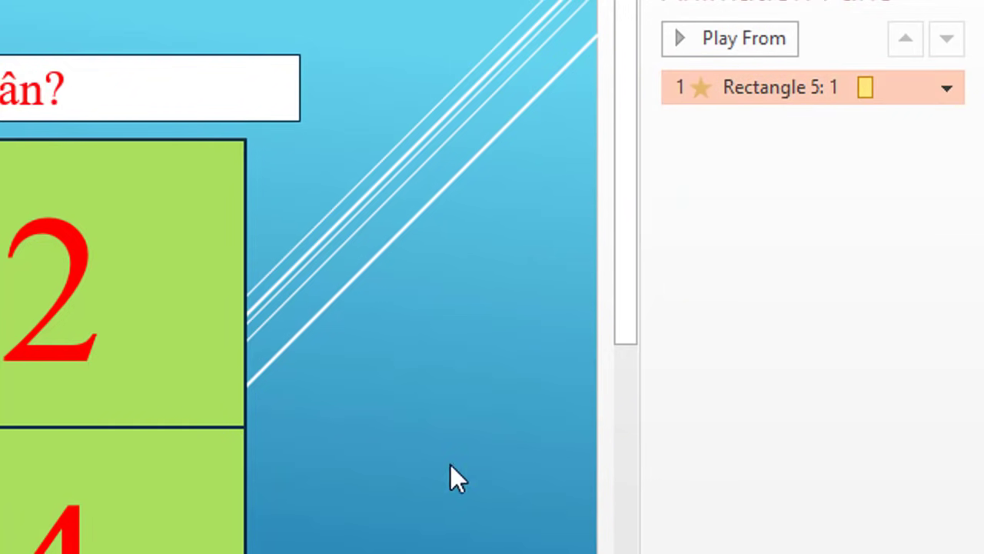
click(271, 392)
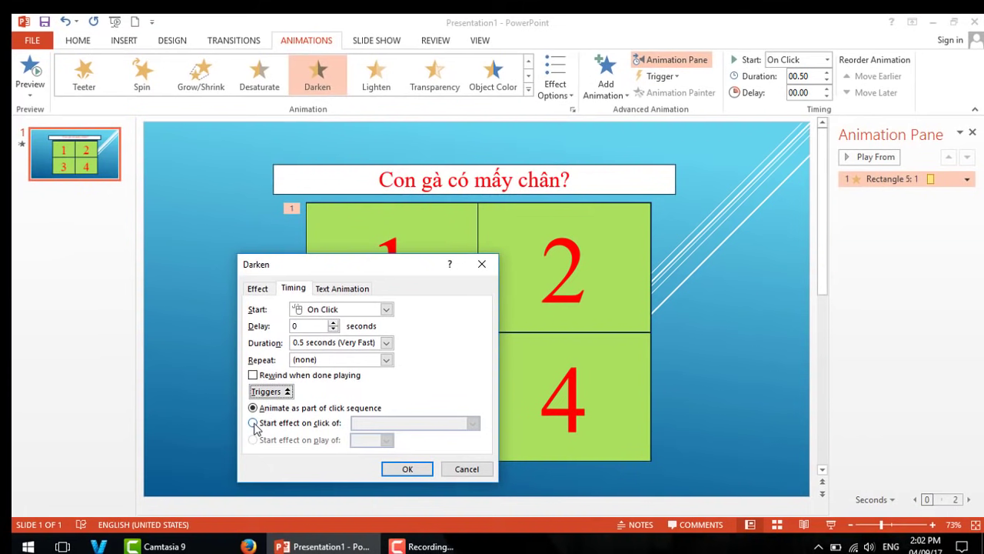
click(254, 423)
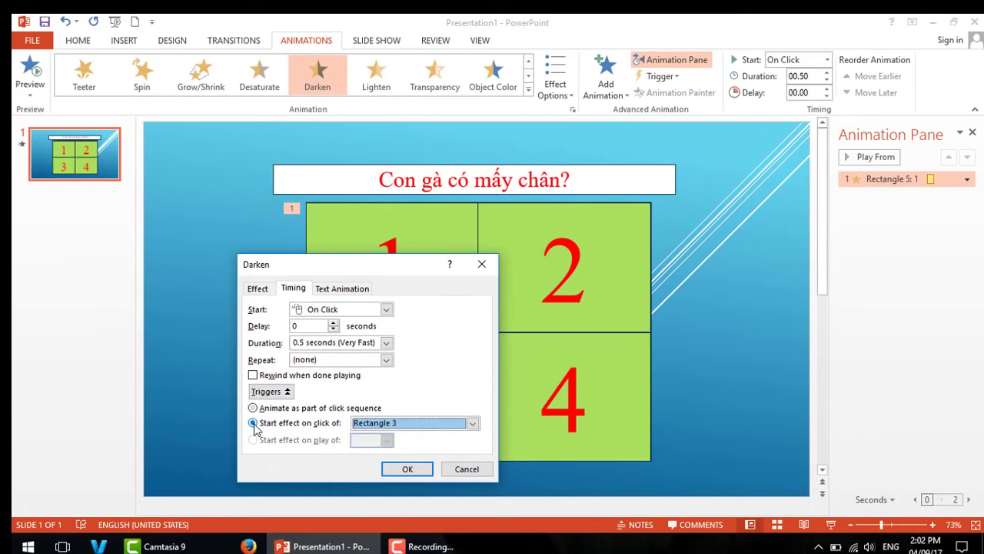
click(473, 424)
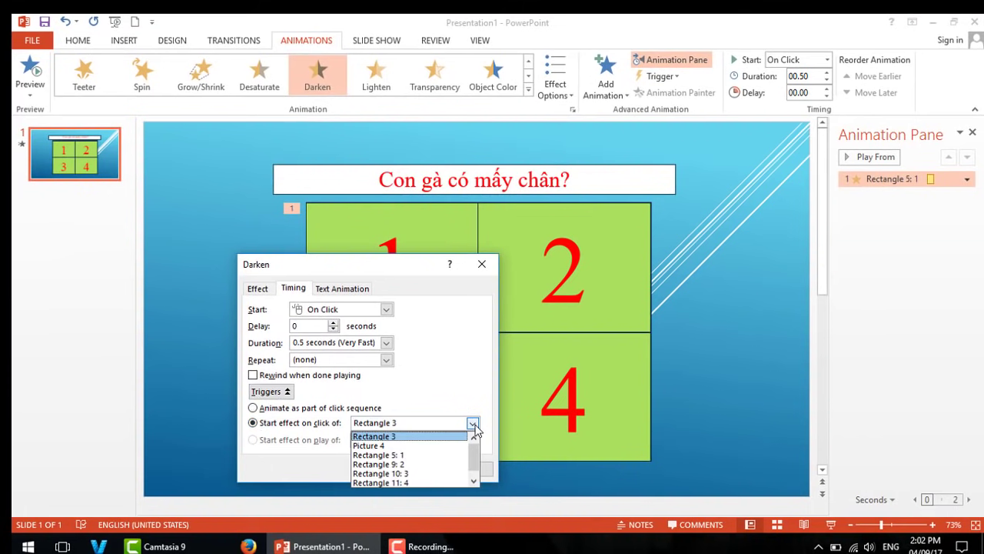
click(399, 456)
click(400, 465)
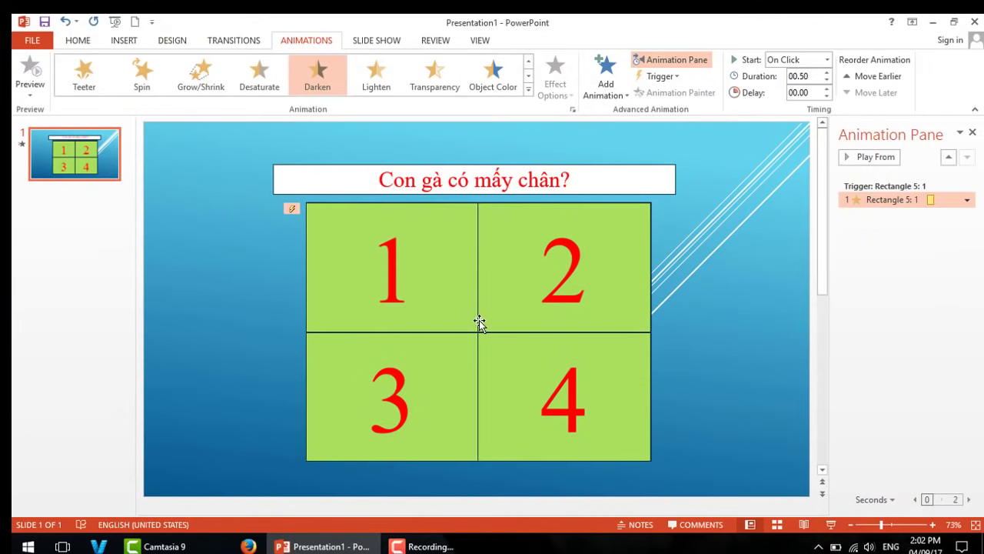
click(601, 192)
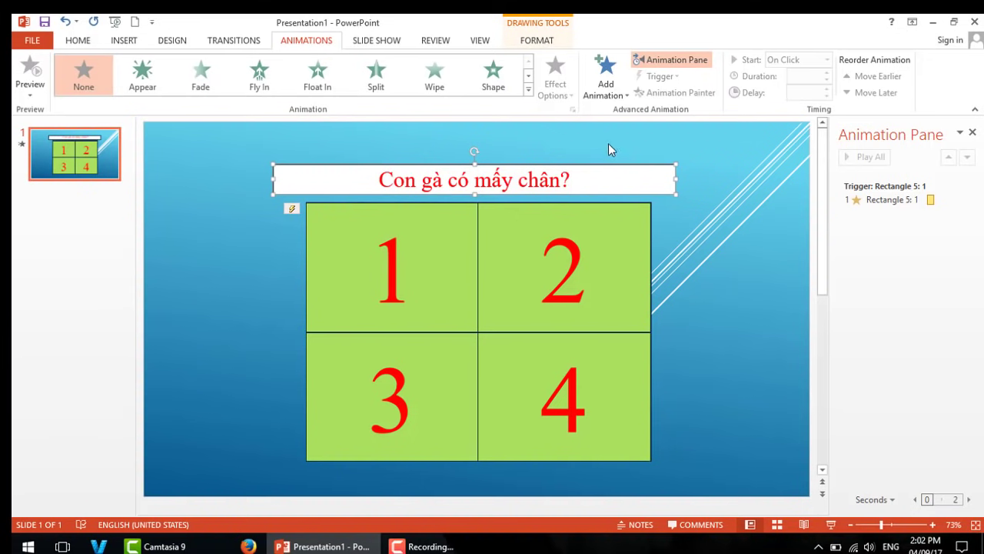
Apply a Split entrance with Vertical Out direction to the question box
click(376, 80)
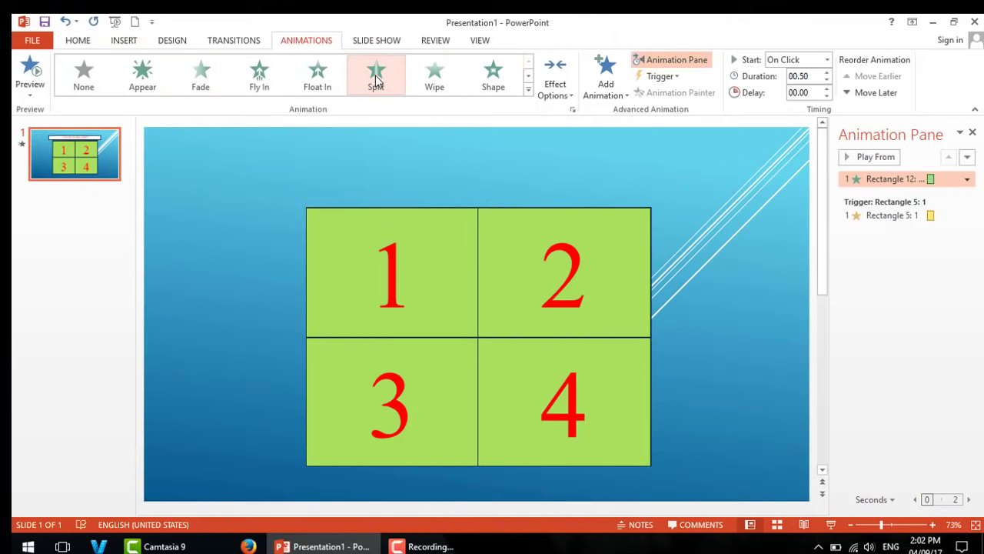
click(555, 83)
click(577, 230)
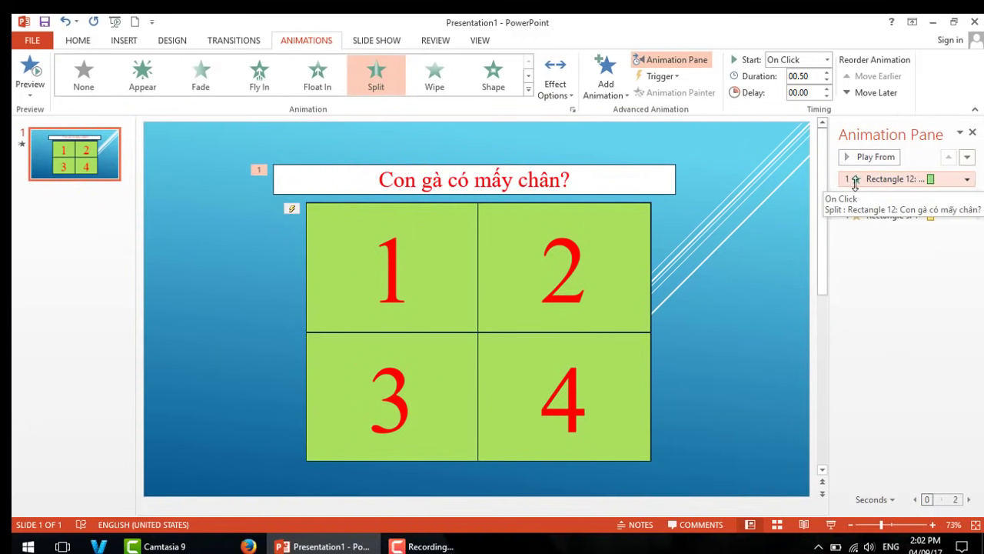
Move the question's Split into tile 1's trigger group and set it to With Previous
click(968, 159)
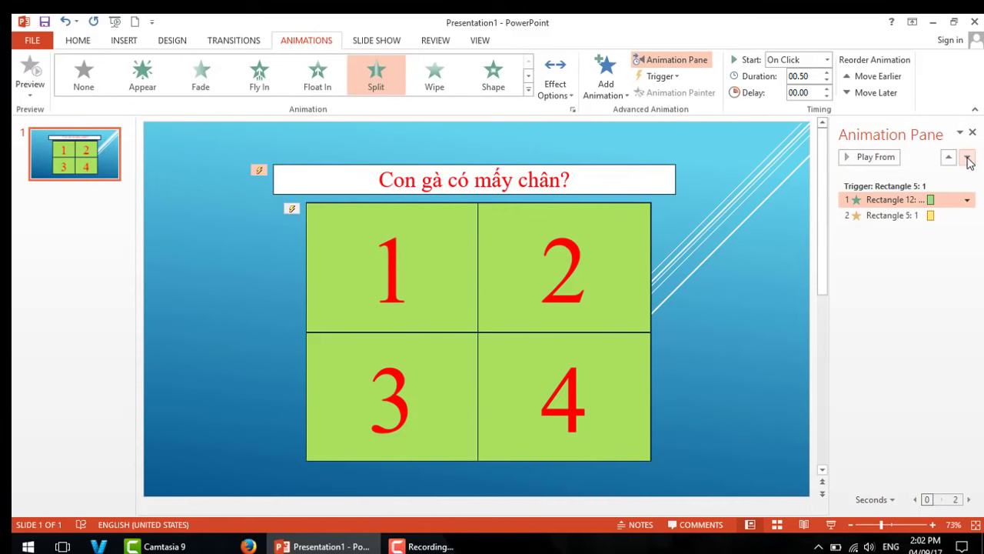
click(968, 160)
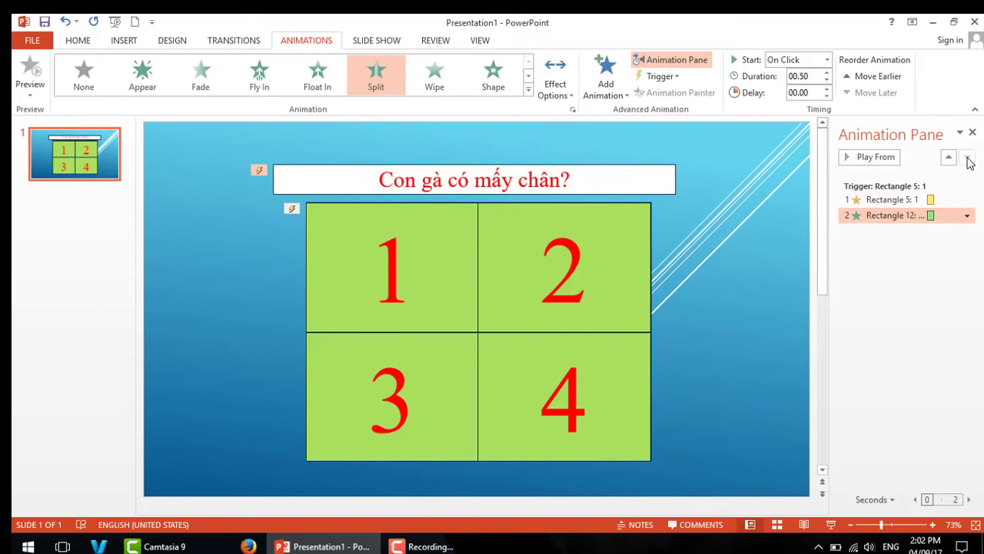
click(969, 217)
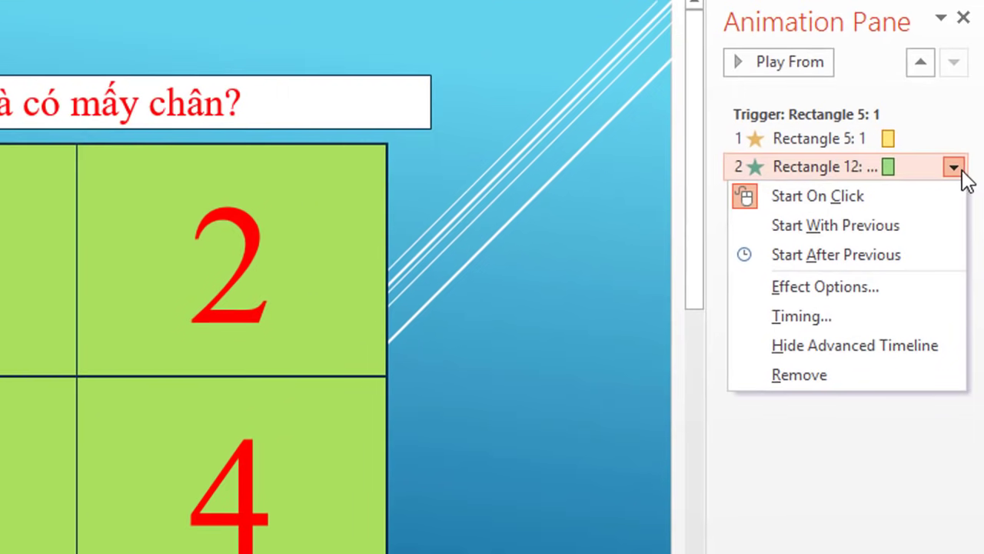
click(856, 224)
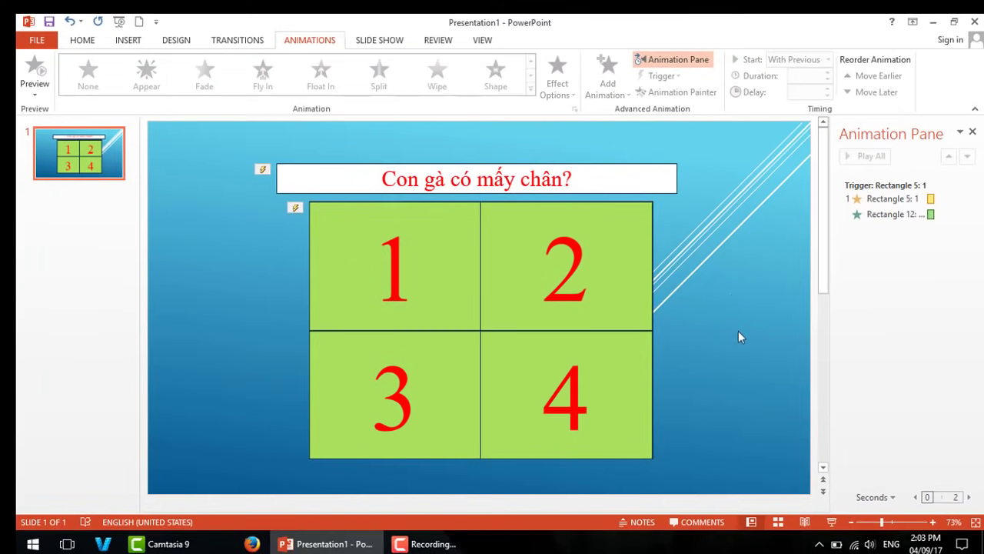
Run the slide show, test the question reveal on tile 1, then return to editing
click(832, 522)
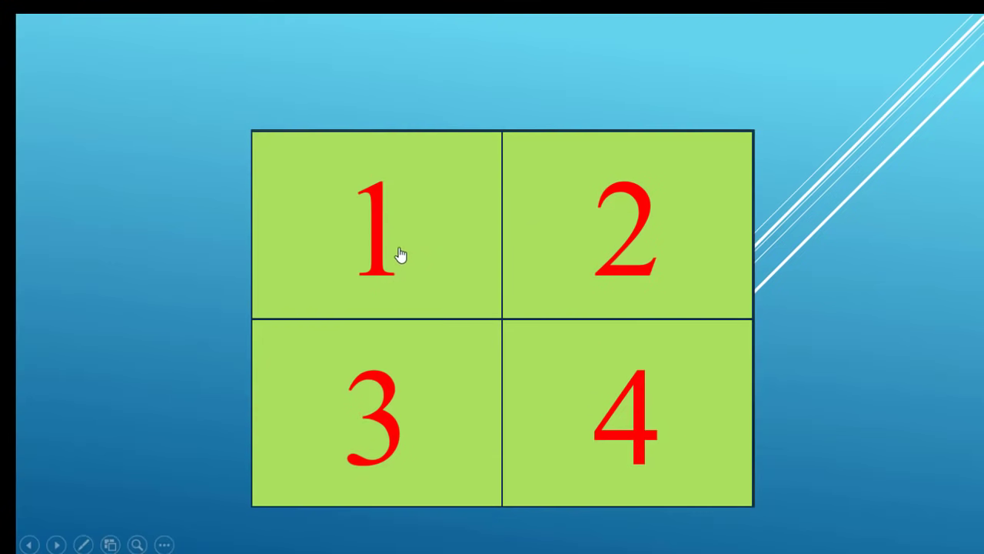
click(383, 228)
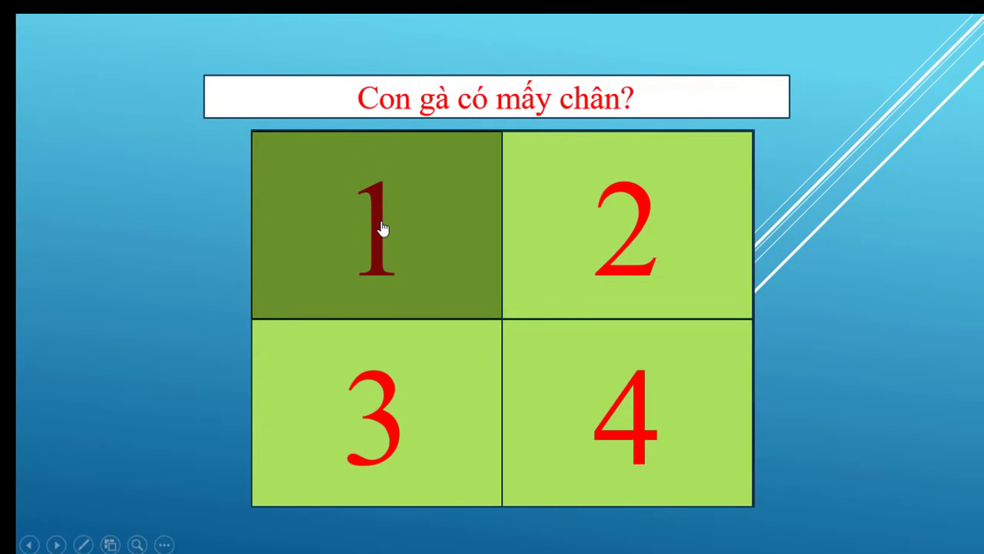
key(Escape)
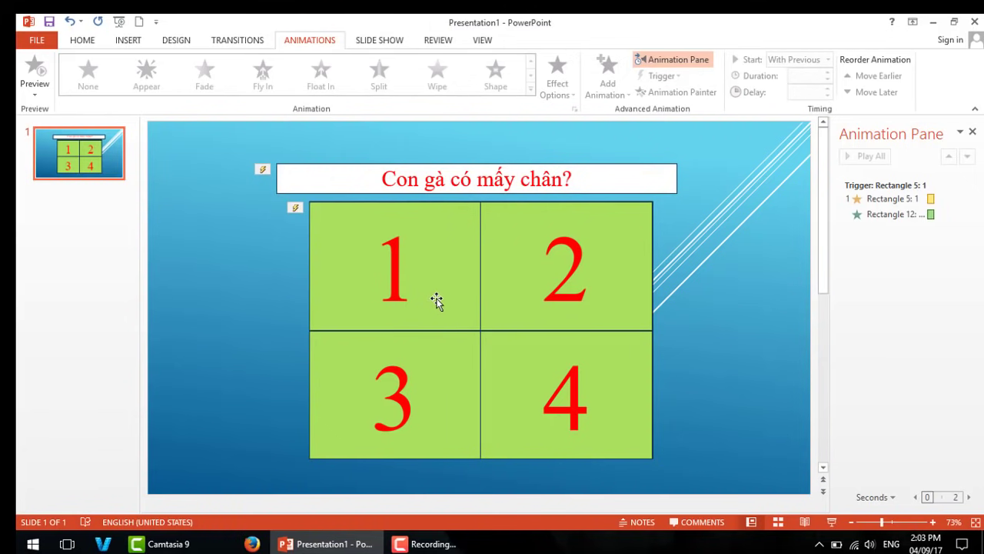
Add a Contrasting Color emphasis effect to tile 1
click(436, 300)
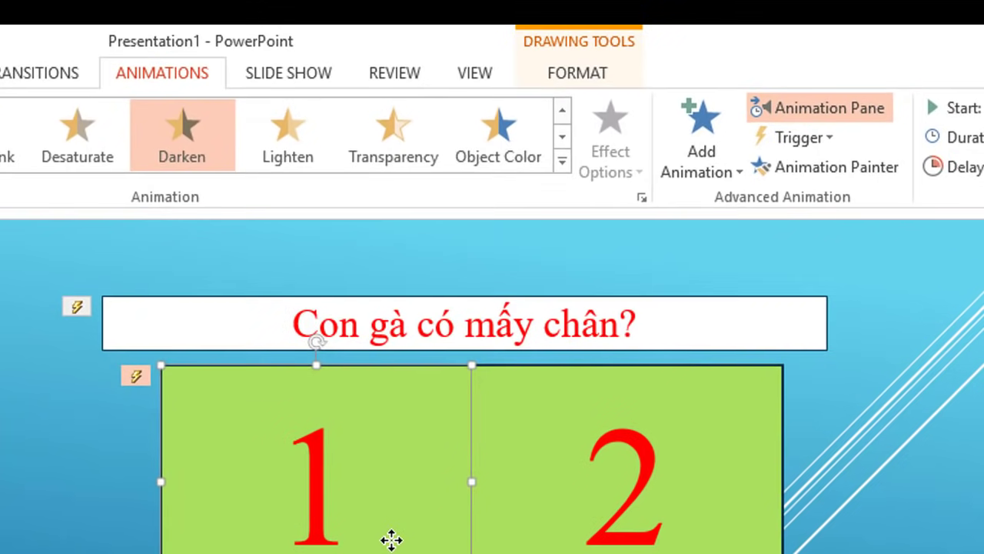
click(738, 187)
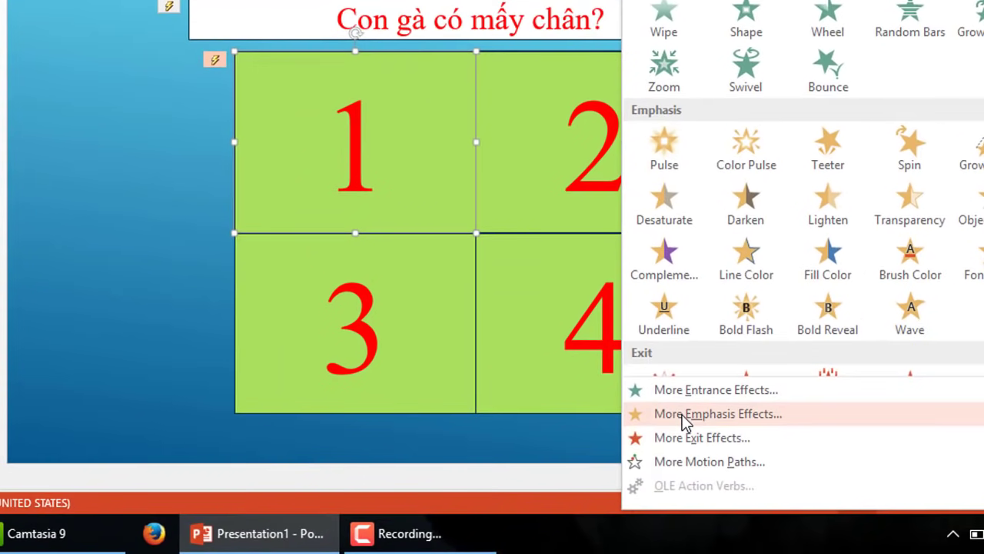
click(683, 419)
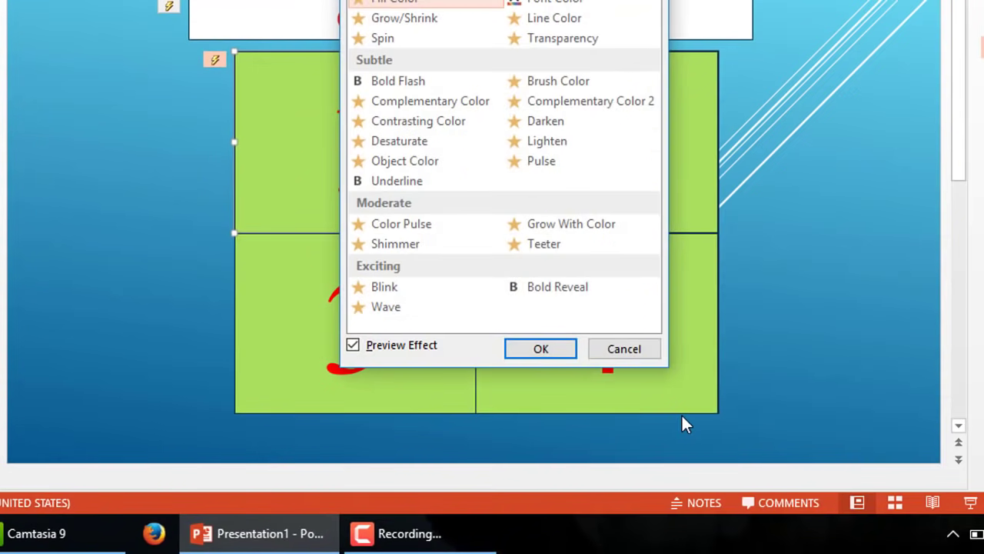
click(443, 129)
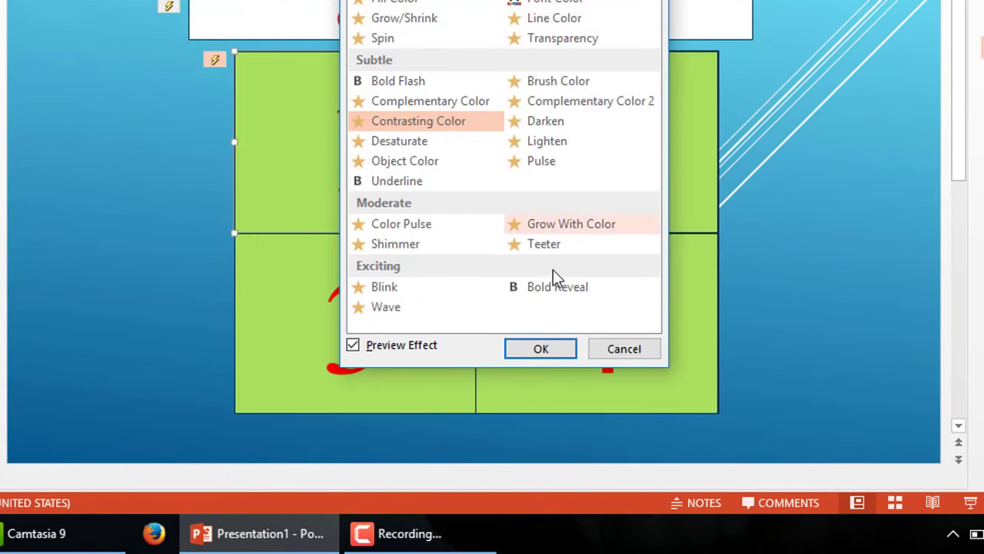
click(541, 350)
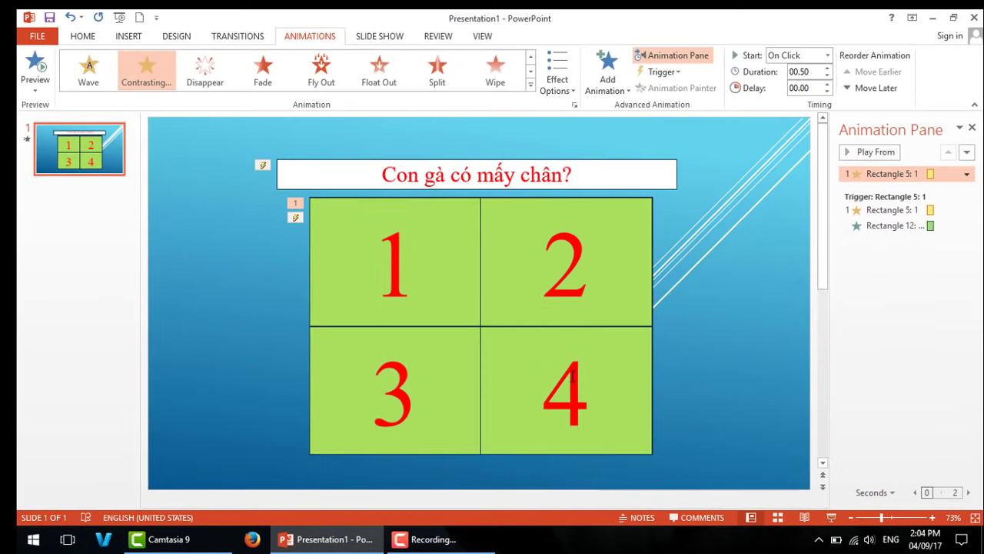
click(672, 184)
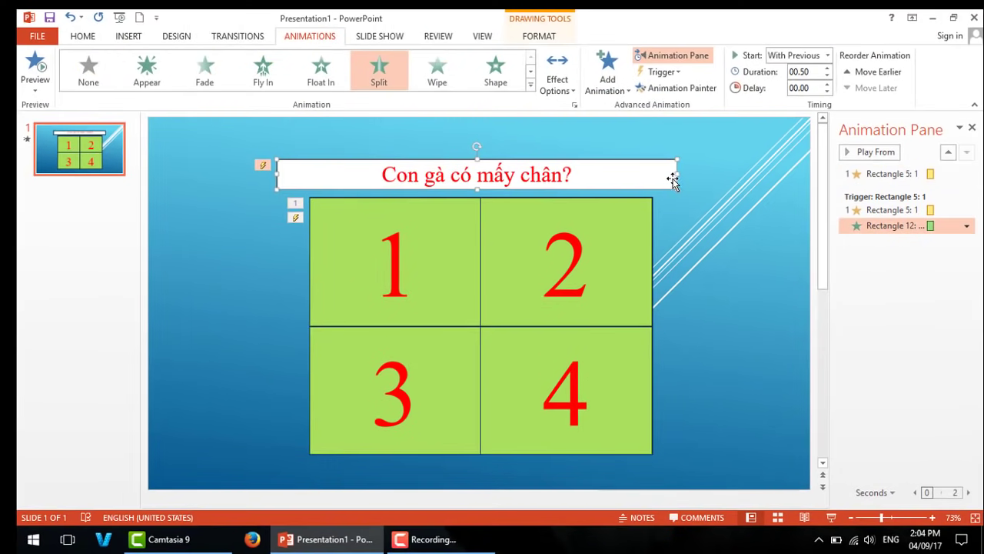
Add a Split exit effect to the question box
click(607, 84)
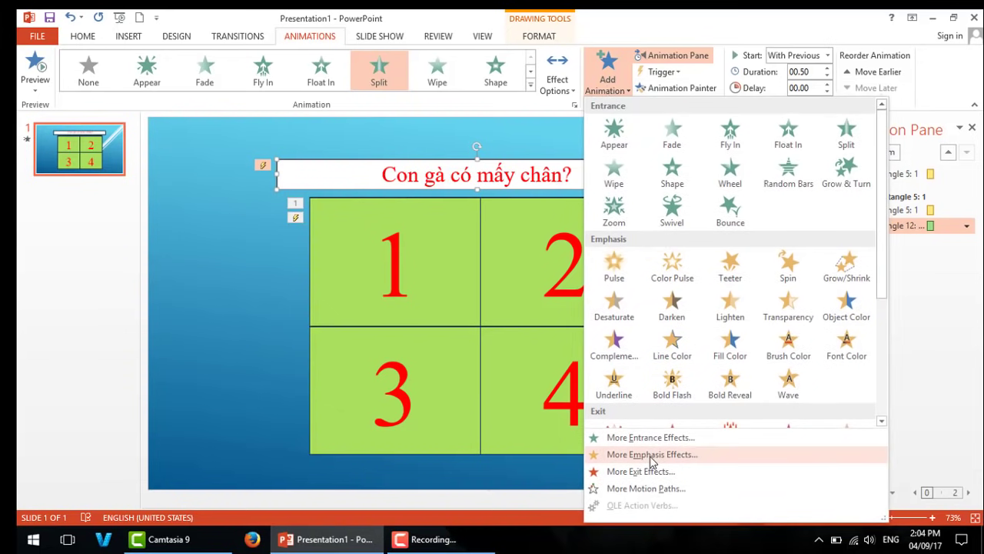
click(644, 477)
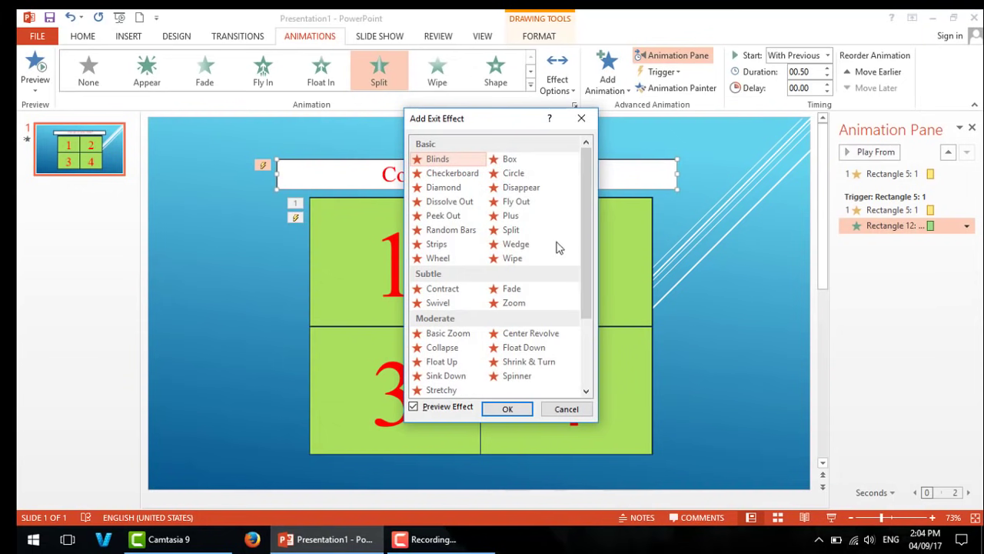
click(520, 230)
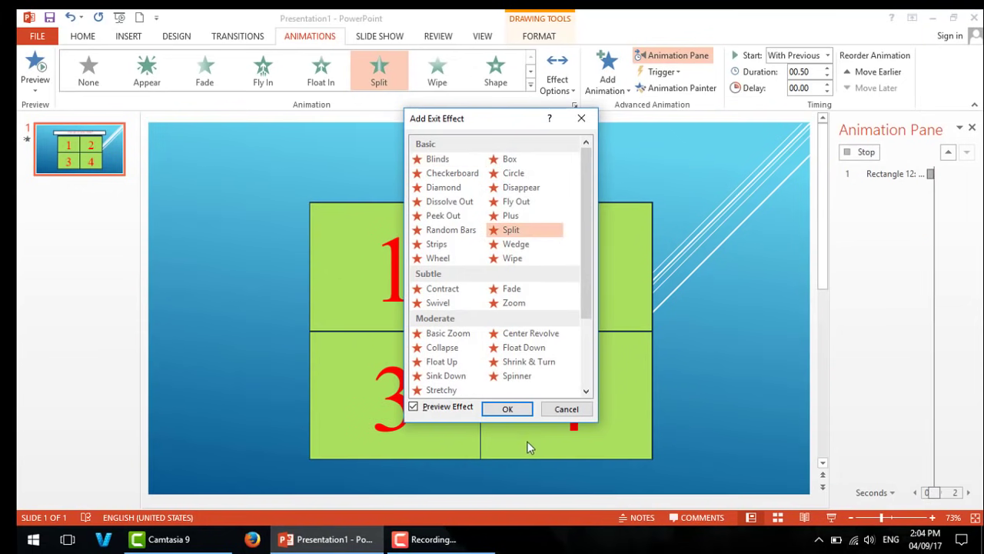
click(508, 410)
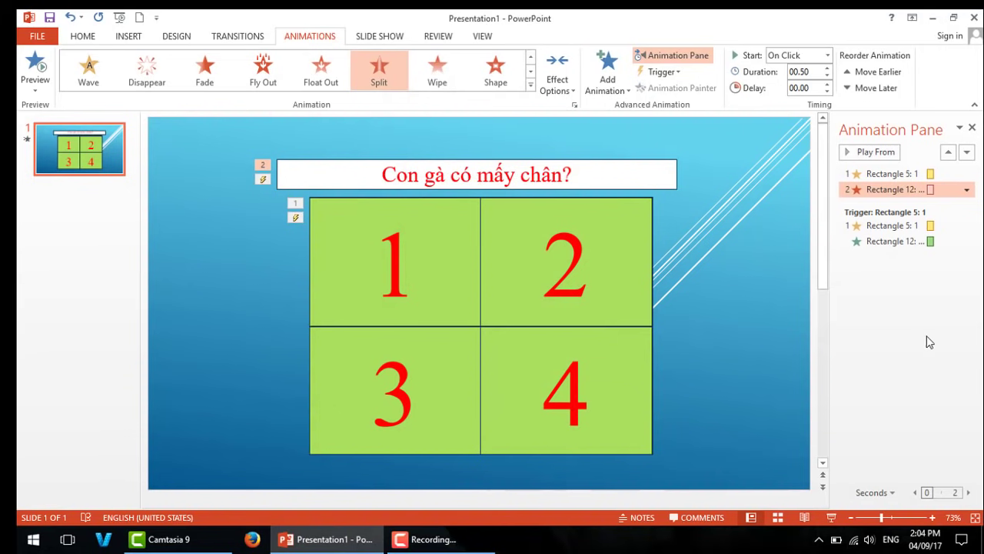
Set tile 1's Contrasting Color effect to trigger on click of Rectangle 5: 1
click(967, 190)
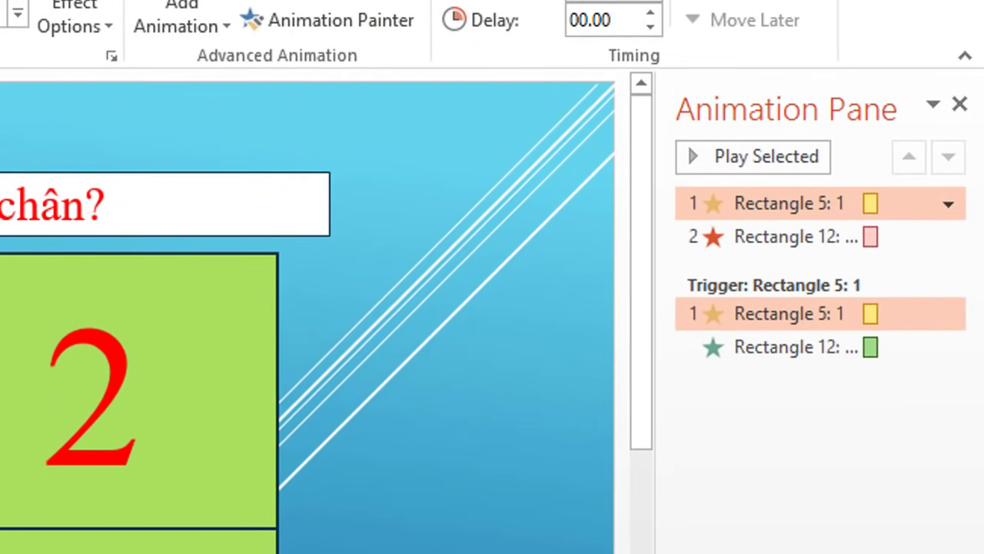
click(957, 201)
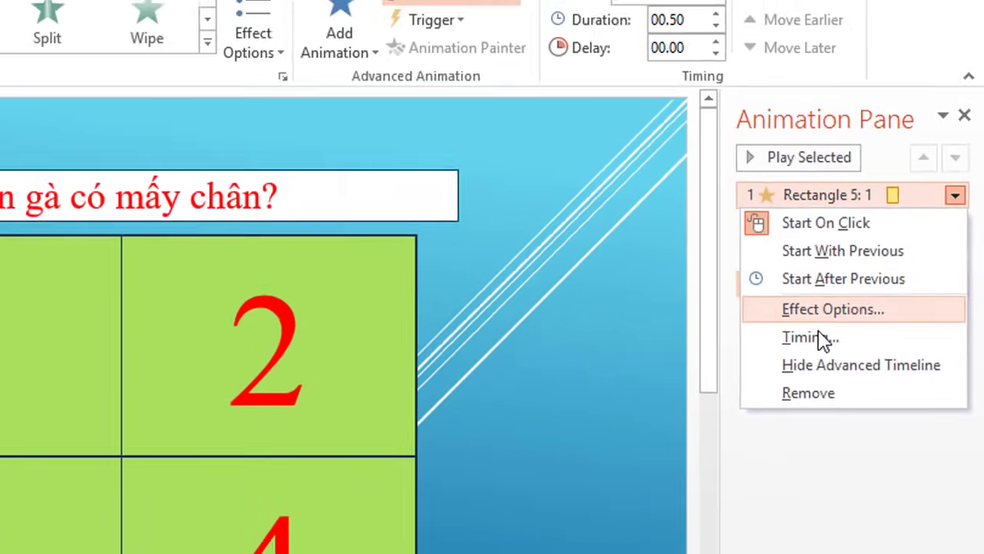
click(768, 385)
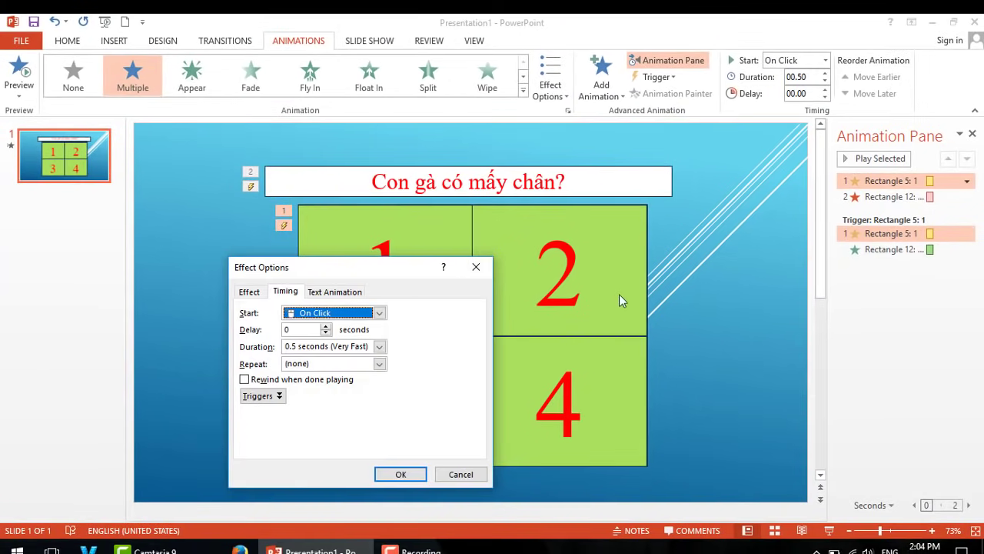
click(245, 380)
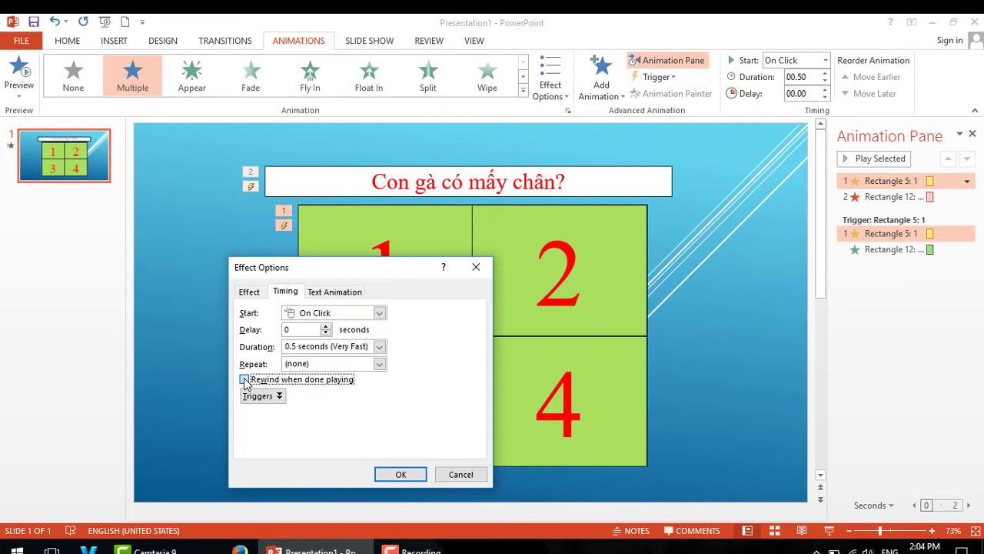
click(244, 380)
click(248, 396)
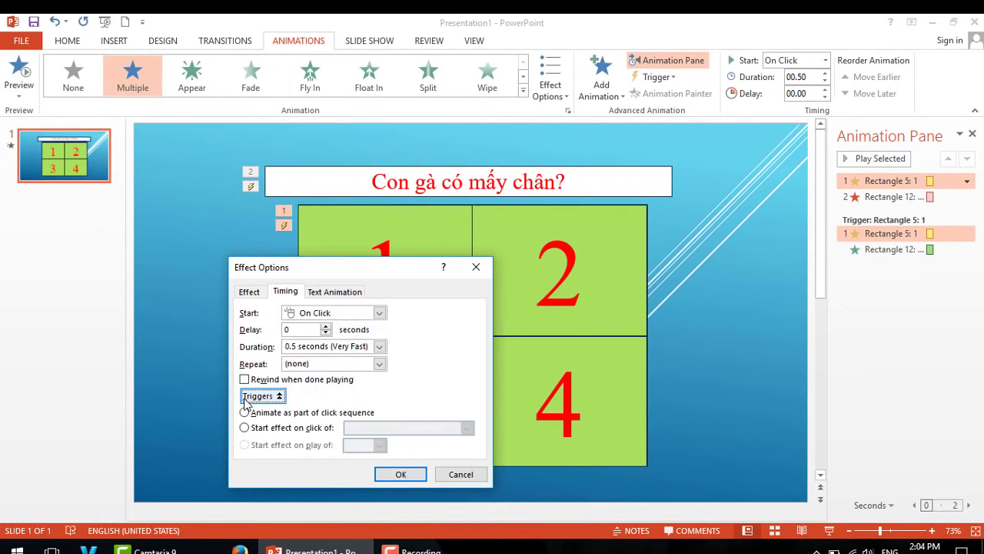
click(244, 427)
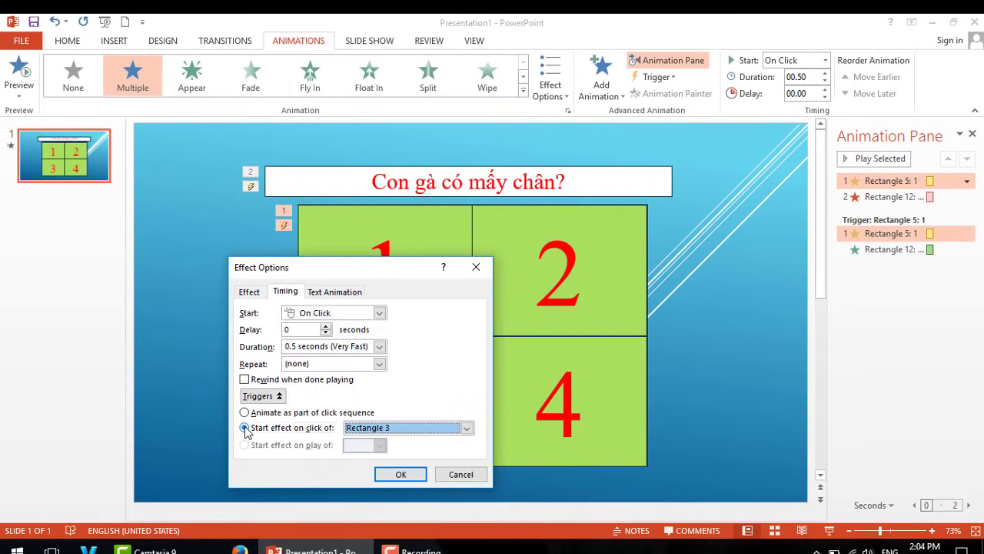
click(467, 429)
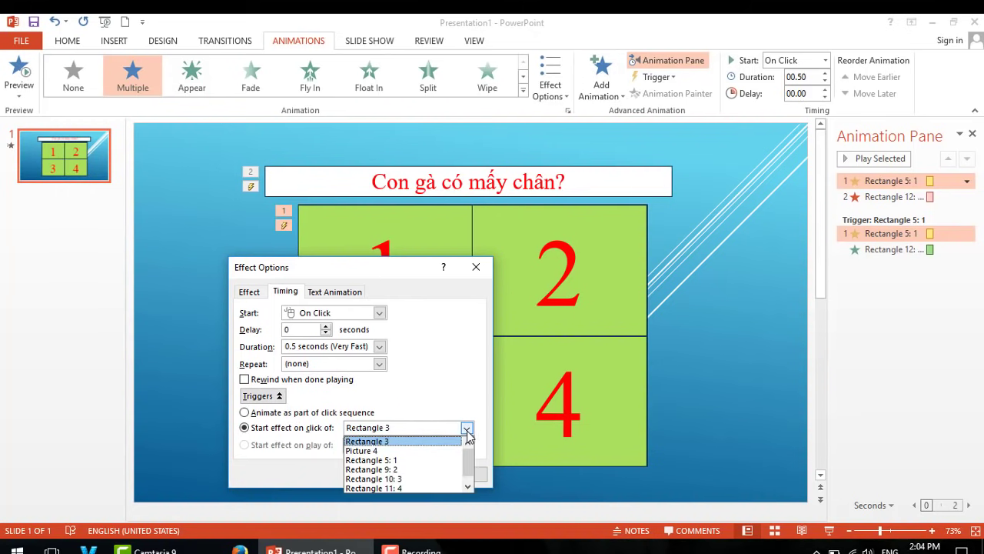
click(396, 460)
click(399, 474)
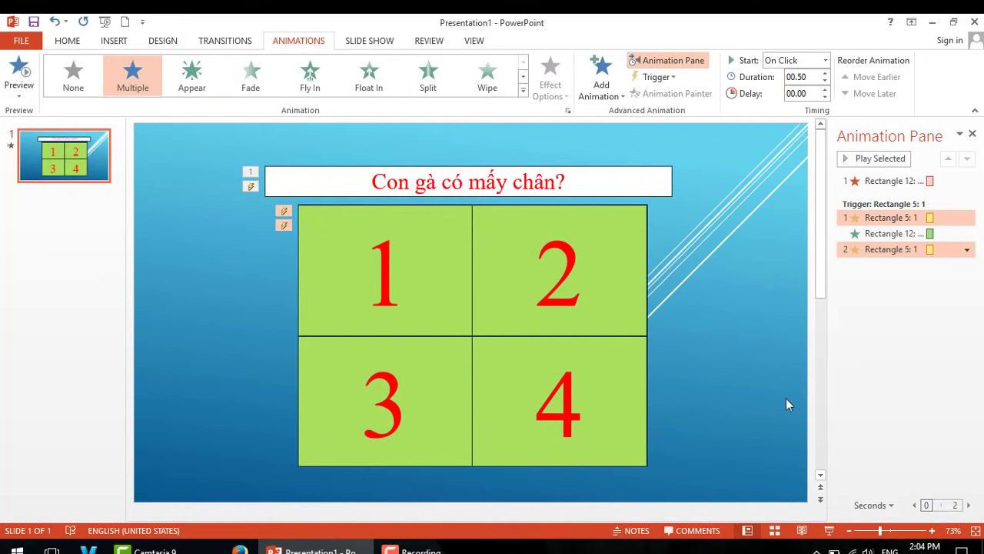
Move the question's Split exit to the end of tile 1's trigger group, starting With Previous
click(891, 181)
click(968, 159)
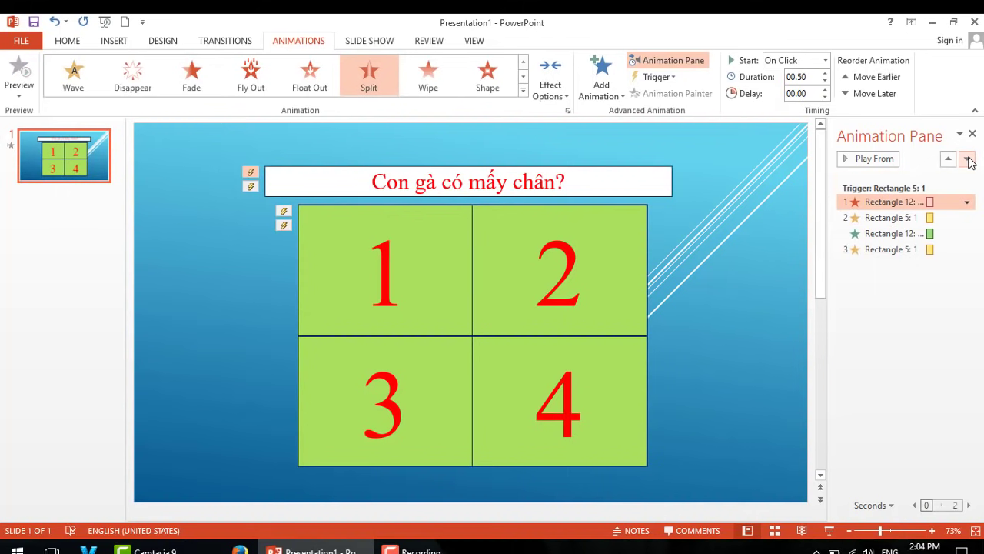
click(967, 160)
click(967, 159)
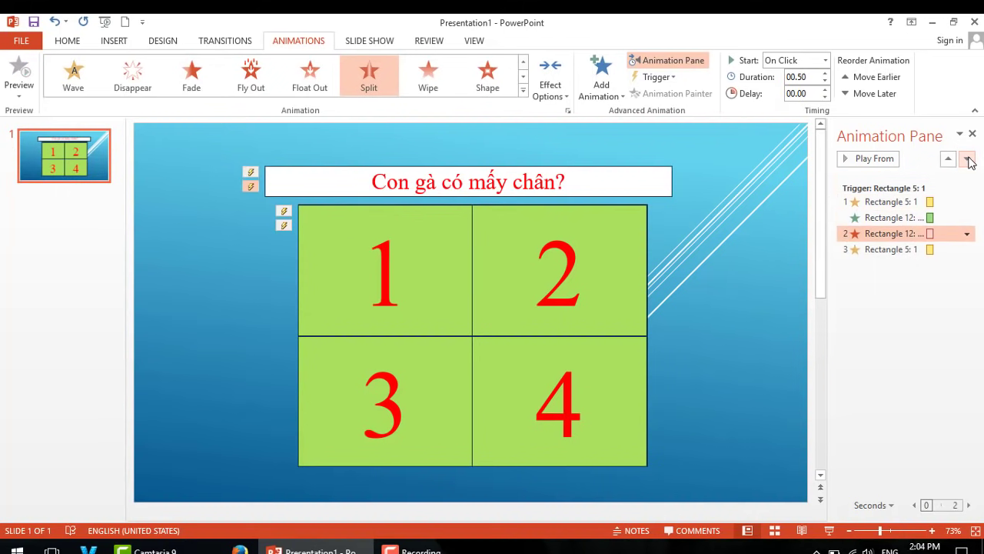
click(967, 159)
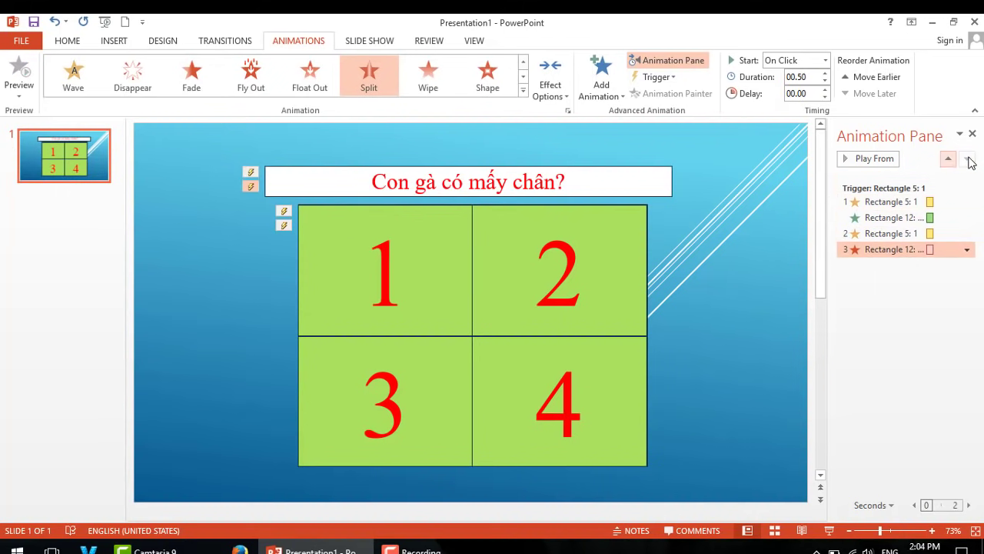
click(966, 249)
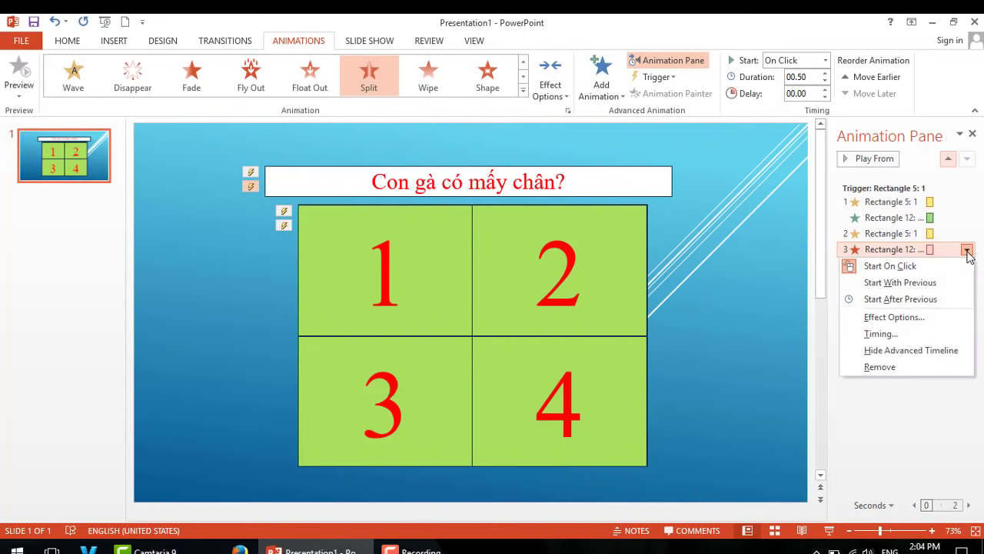
click(872, 284)
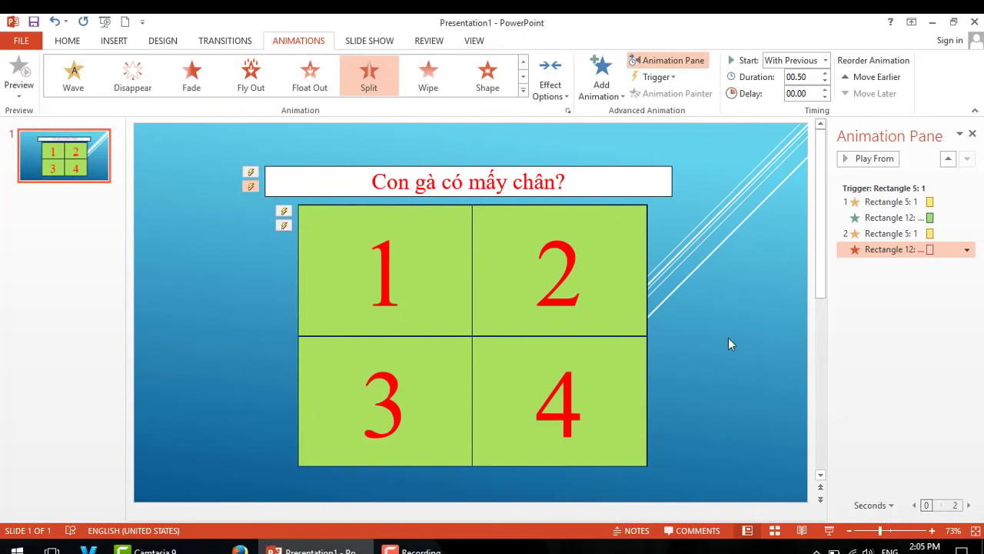
Run the slide show, click tile 1 to test its animations, then exit with Esc
click(829, 529)
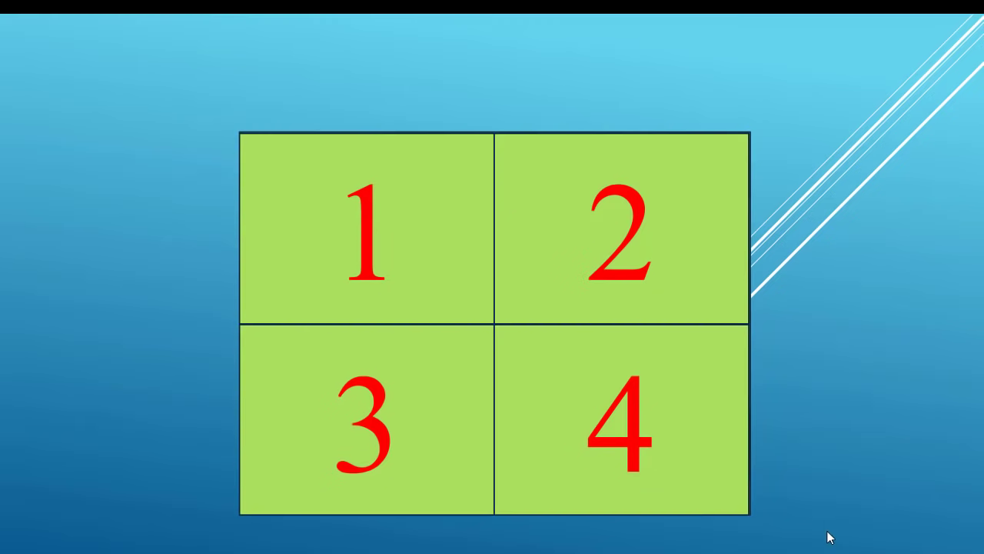
click(412, 262)
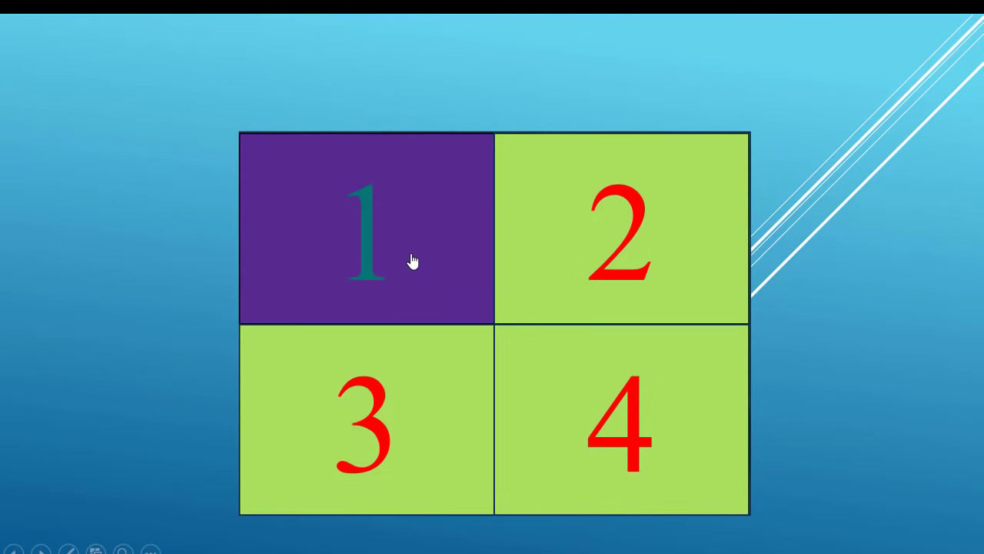
key(Escape)
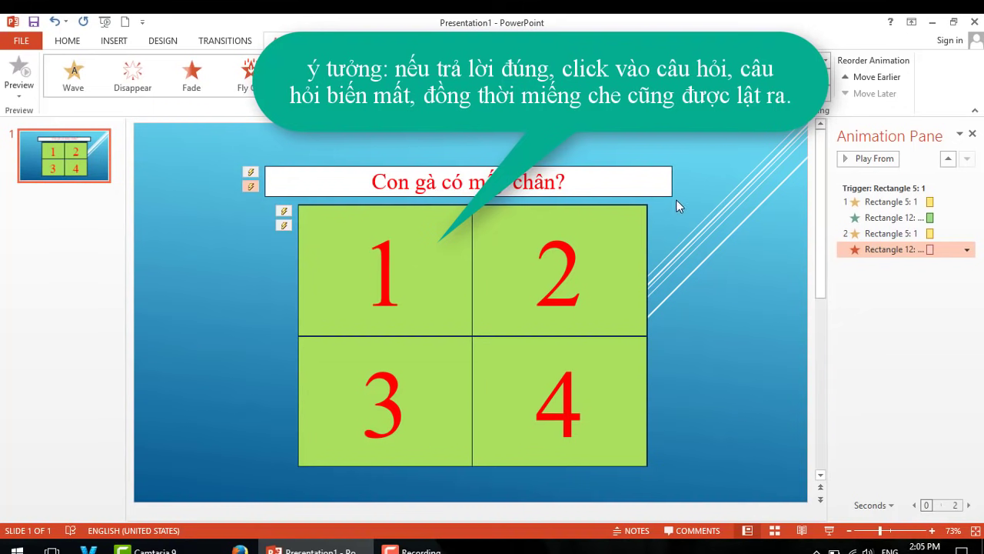
Add a Split exit effect to the 'Con gà có mấy chân?' question box
click(625, 168)
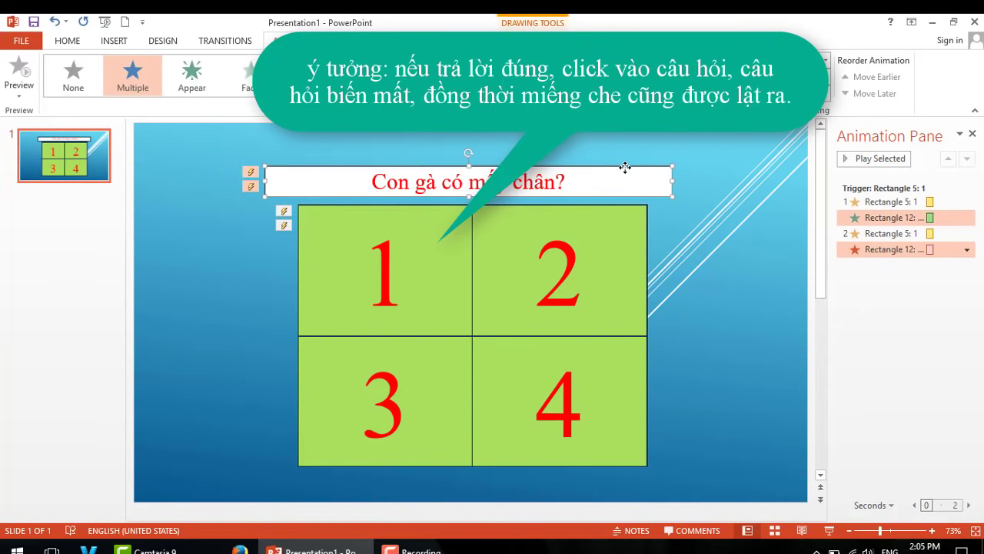
click(599, 77)
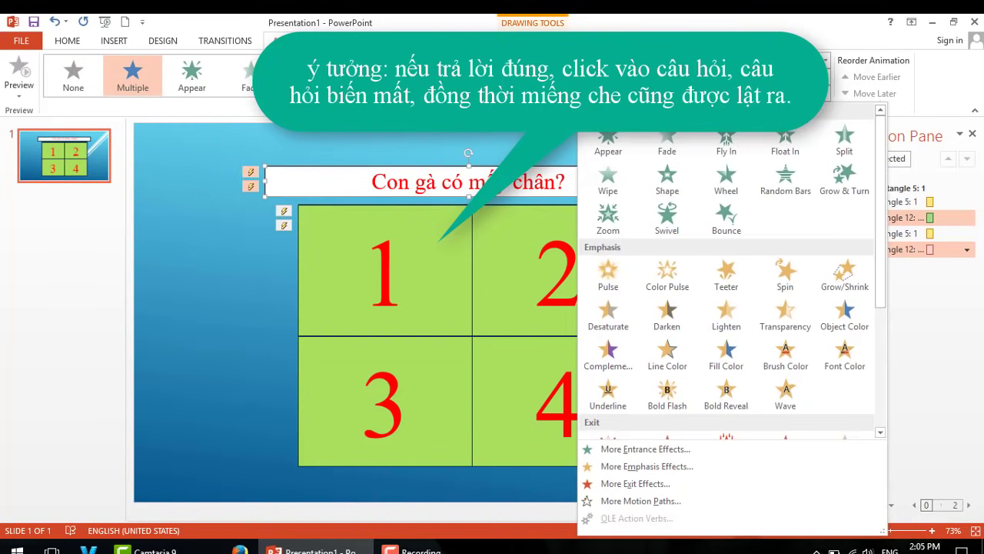
click(631, 465)
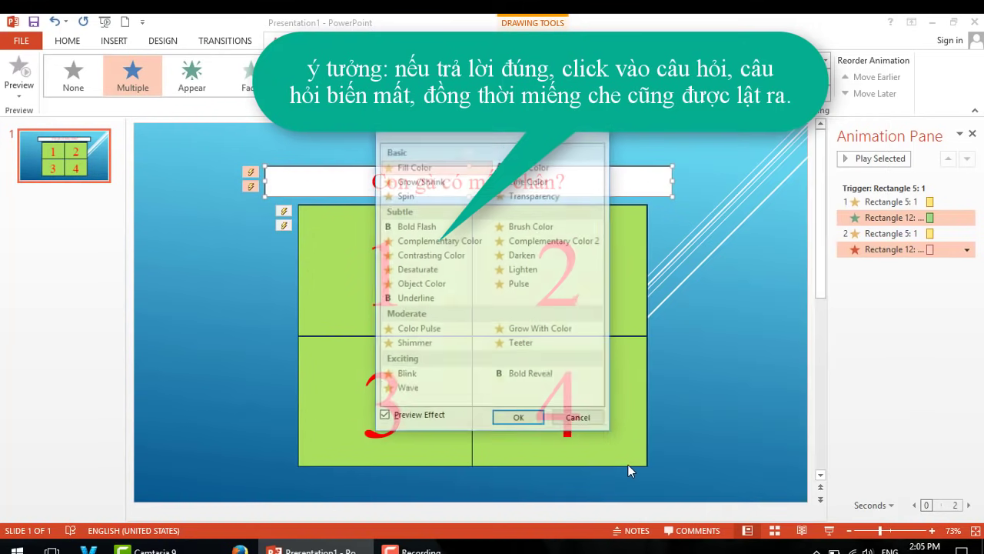
click(595, 137)
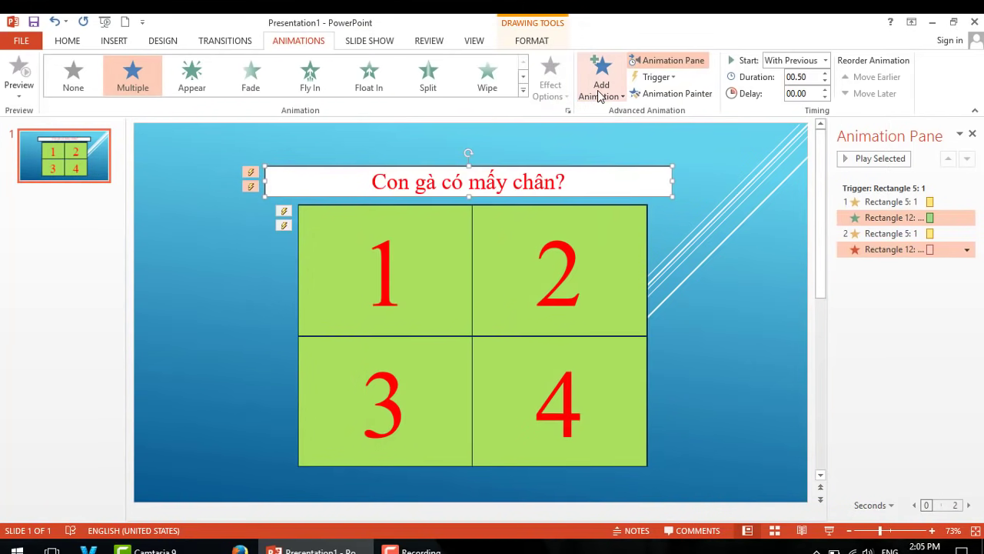
click(599, 92)
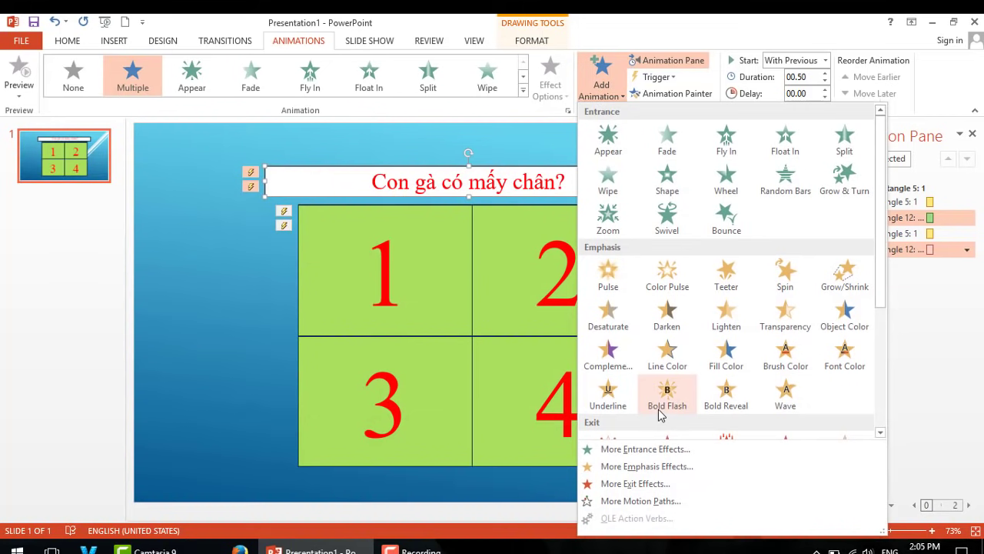
click(644, 484)
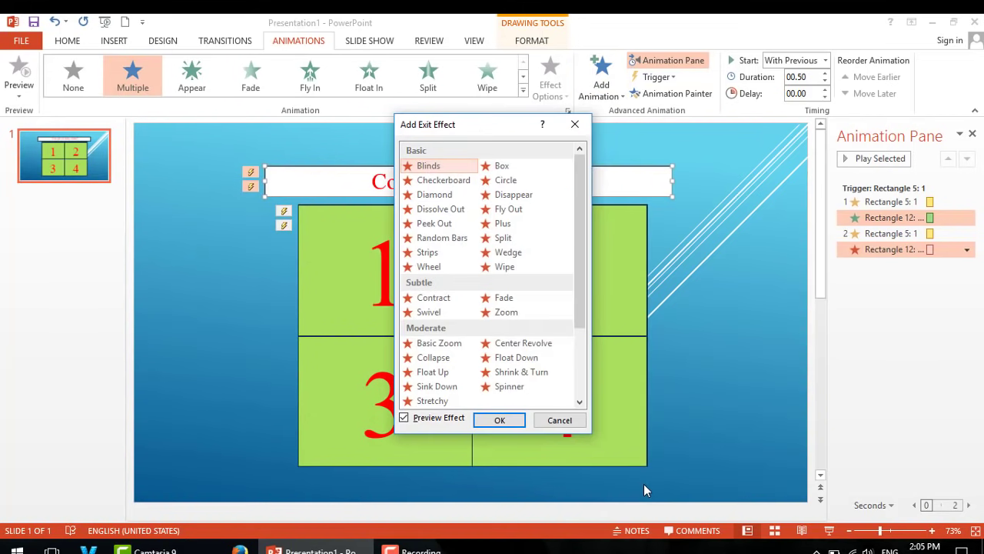
click(496, 238)
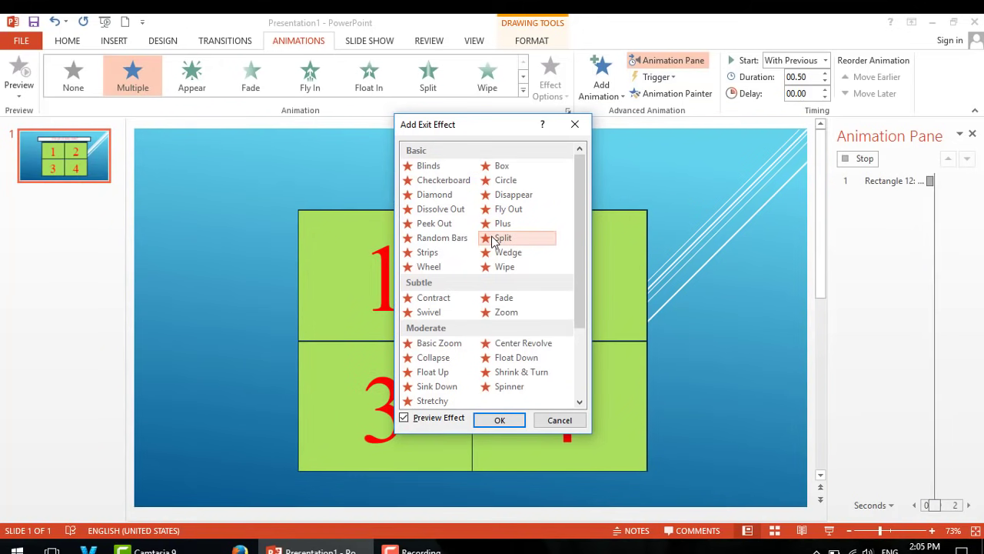
click(500, 420)
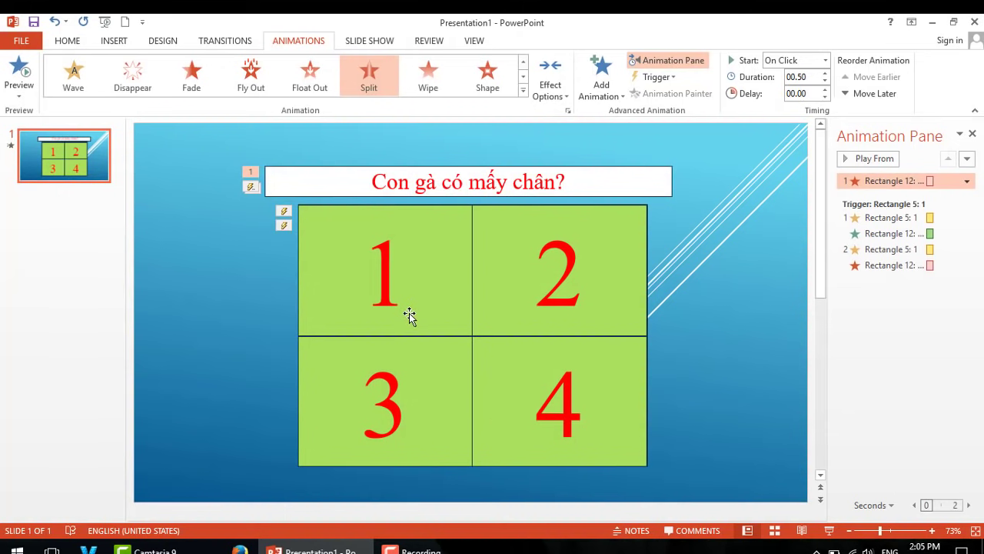
click(431, 319)
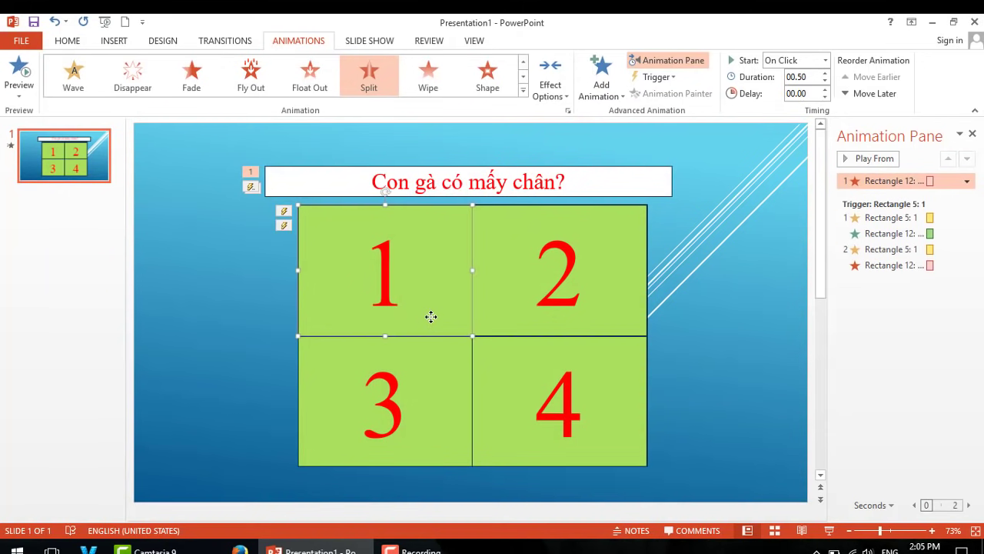
Give tile 1 a Fly Out exit effect from the More Exit Effects list
click(617, 101)
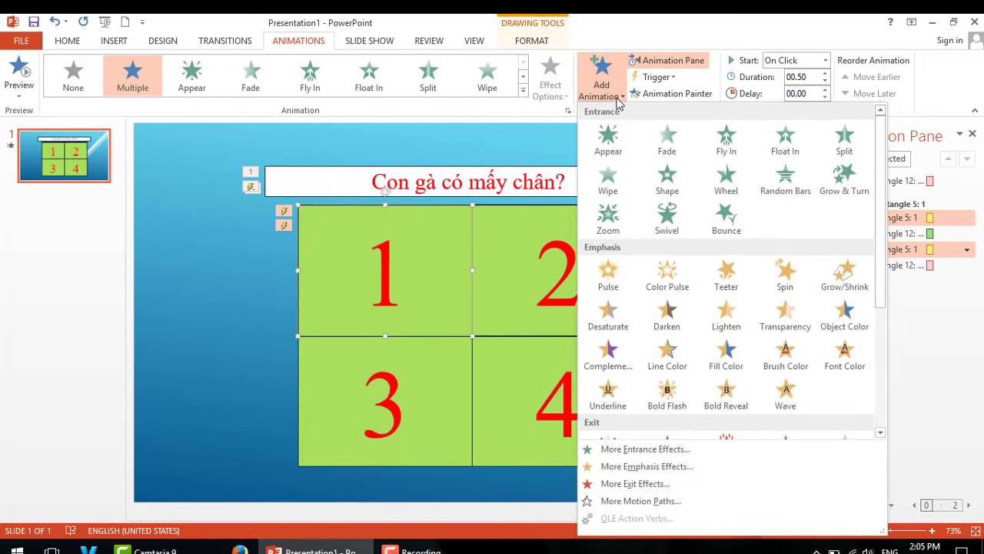
click(624, 483)
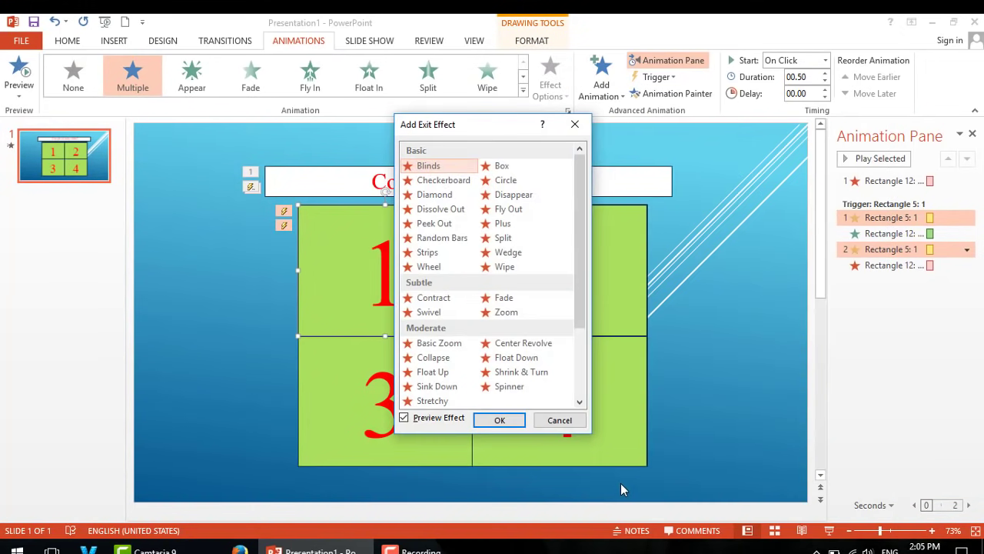
click(505, 212)
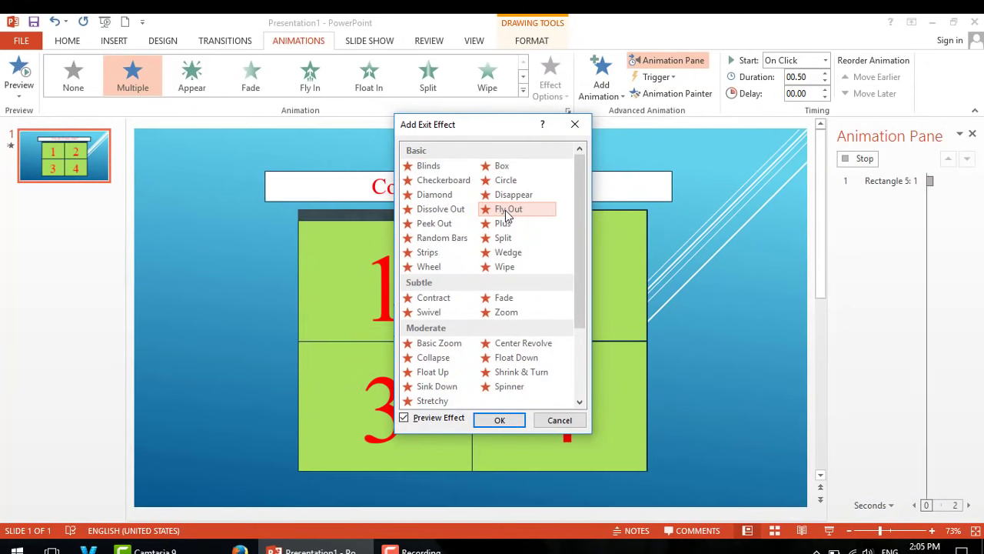
click(500, 421)
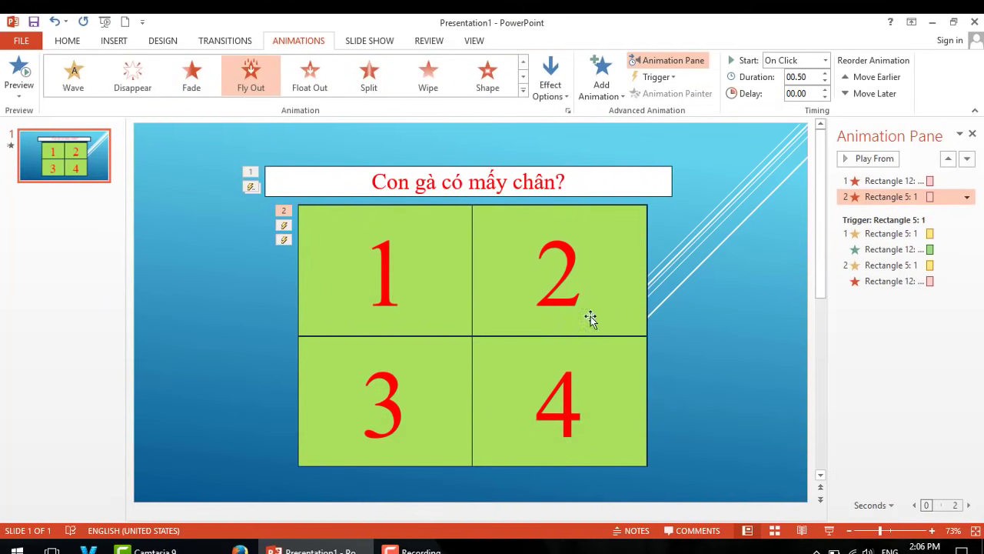
click(281, 168)
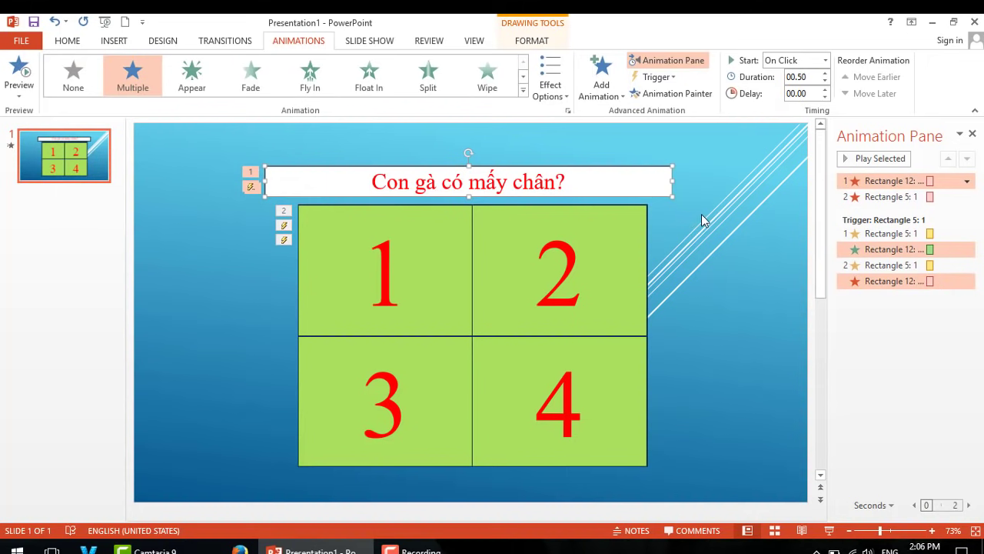
Open the Timing settings for the question banner's Split exit in the Animation Pane
click(786, 183)
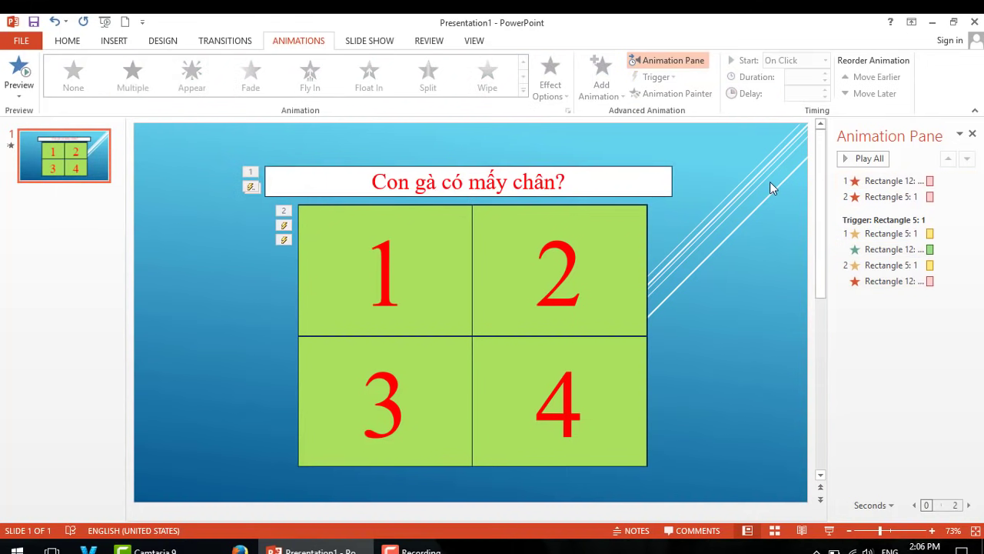
click(666, 174)
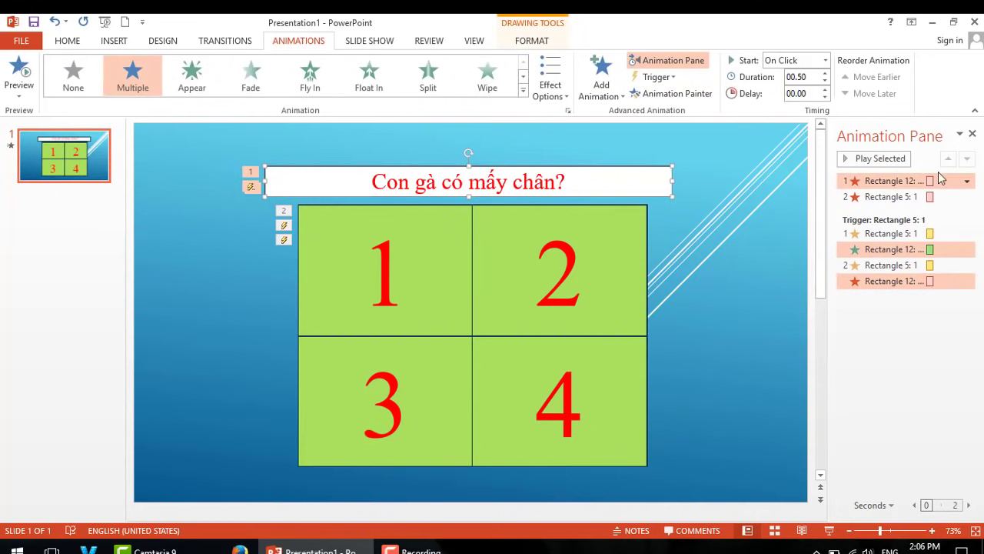
click(963, 186)
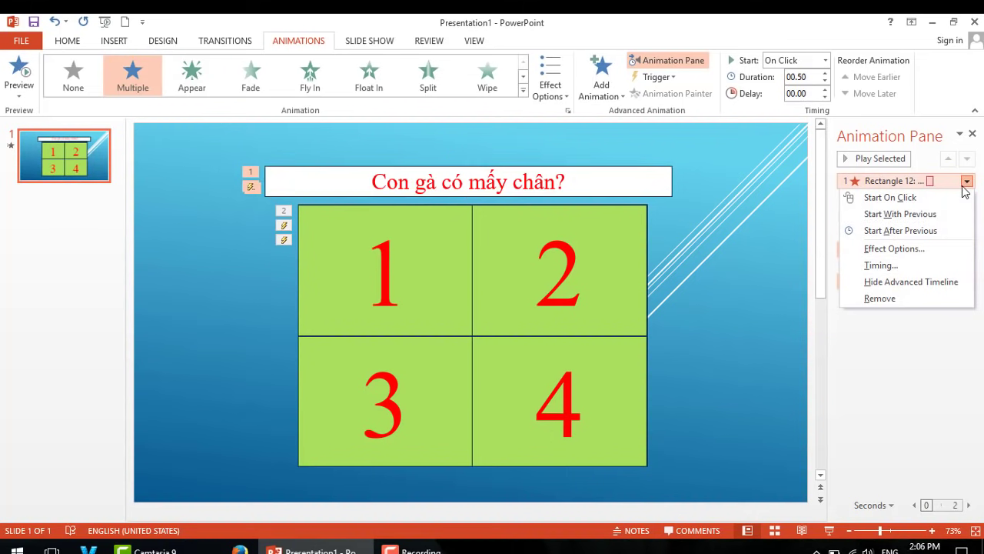
click(752, 262)
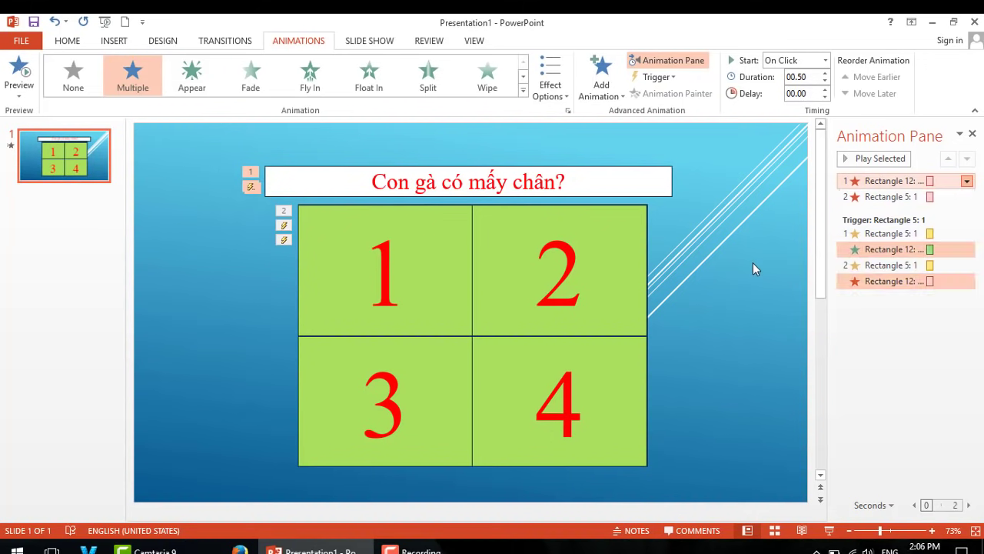
click(945, 183)
click(967, 182)
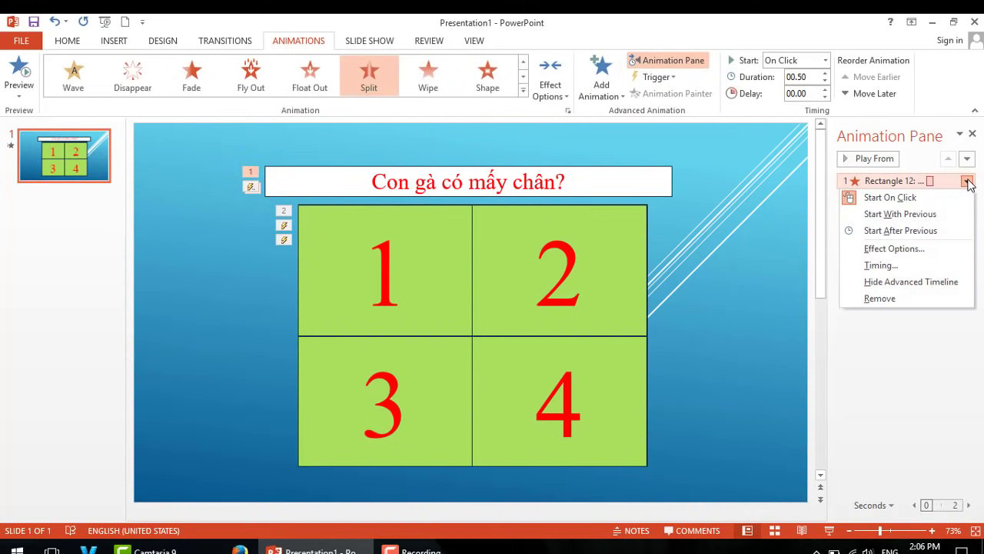
click(882, 265)
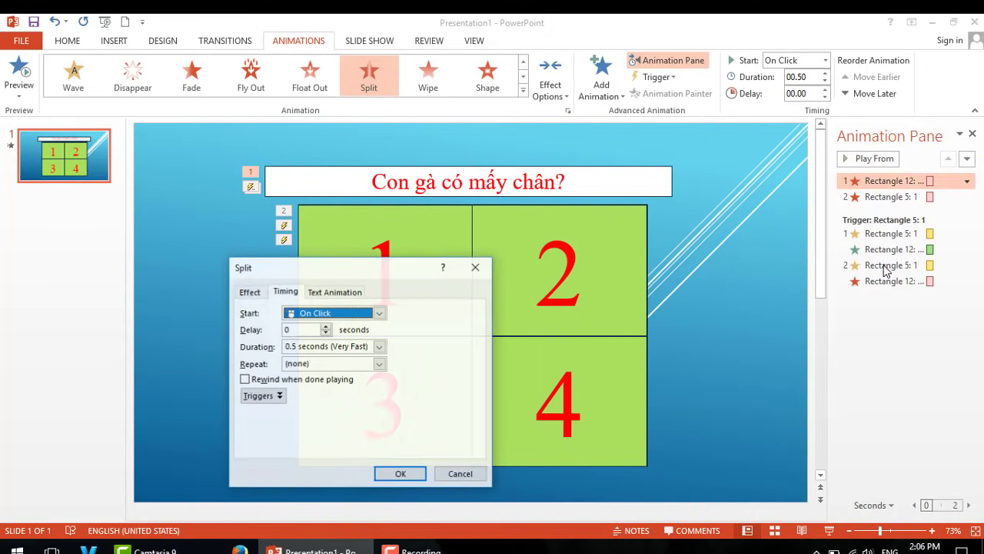
Trigger the Split exit on click of Rectangle 12, the question banner itself
click(275, 396)
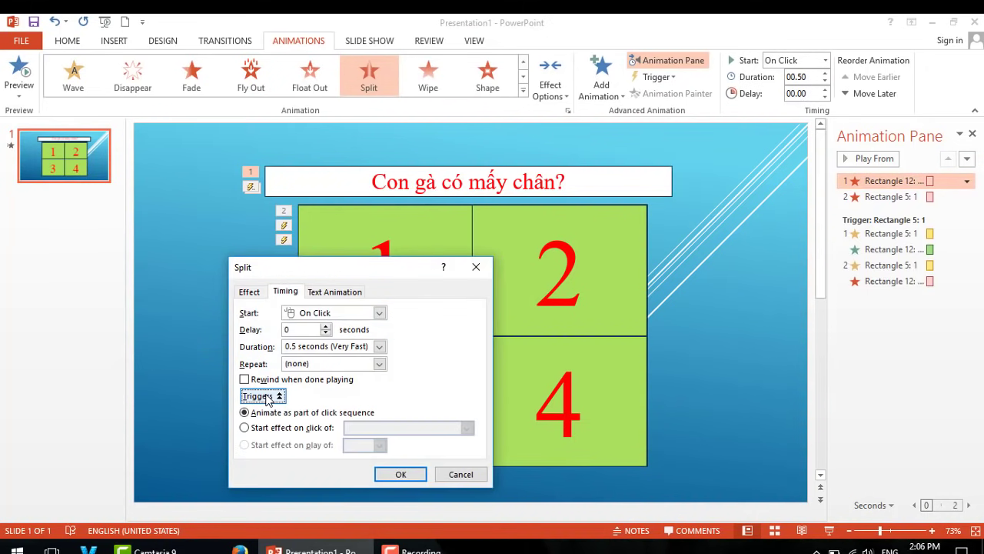
click(265, 429)
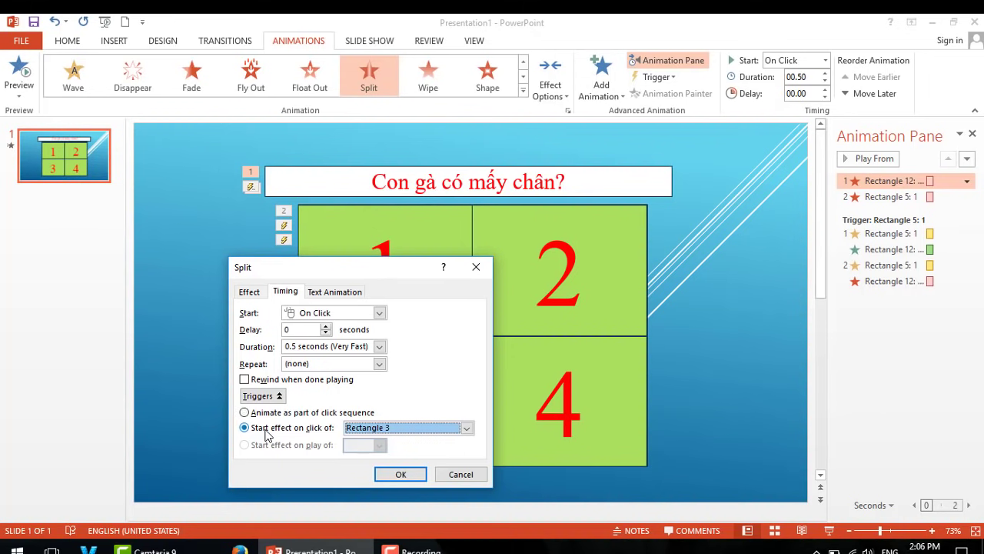
click(469, 428)
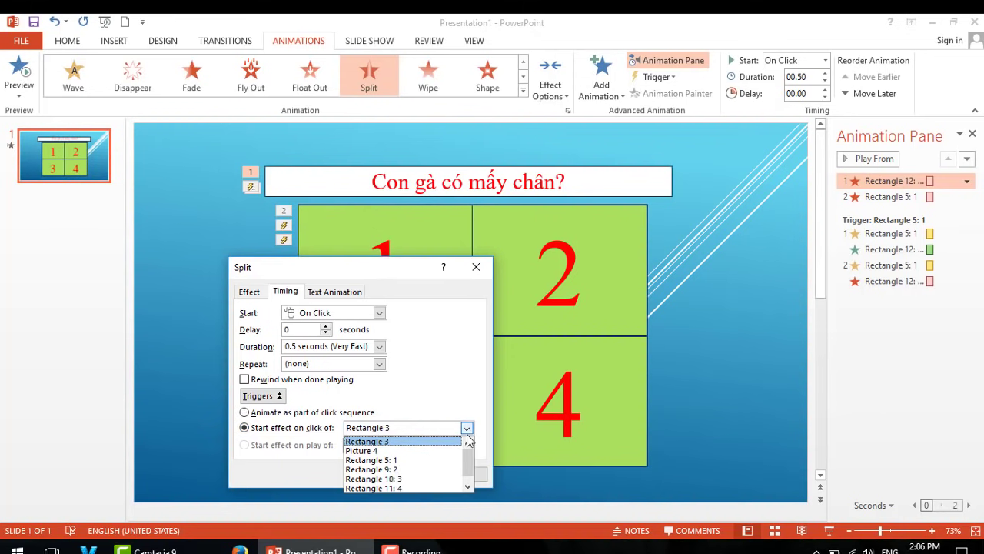
click(469, 477)
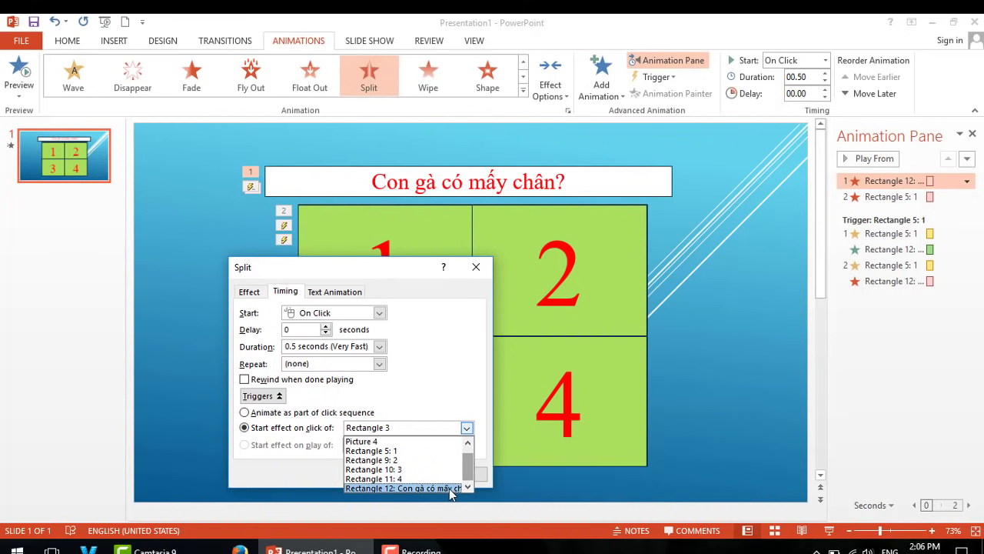
click(449, 488)
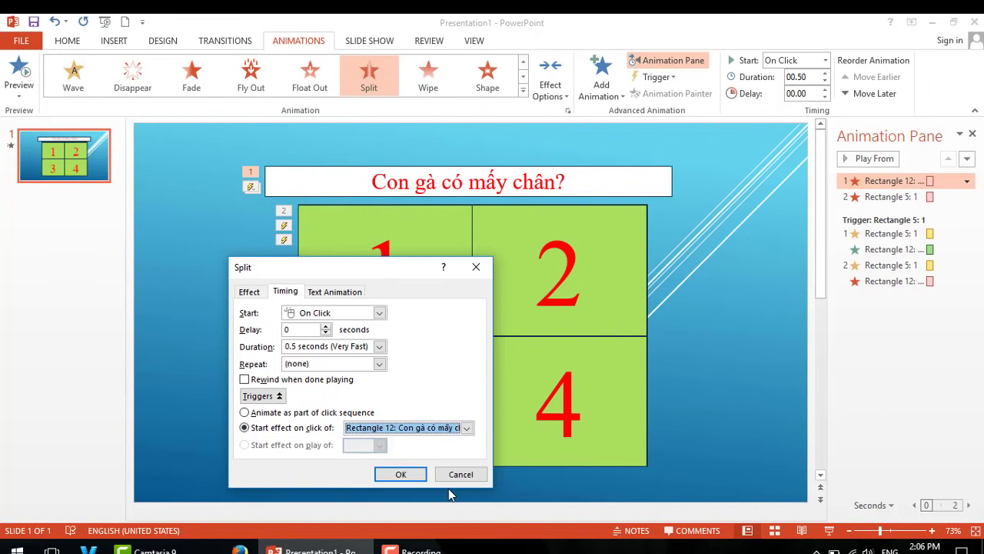
click(409, 475)
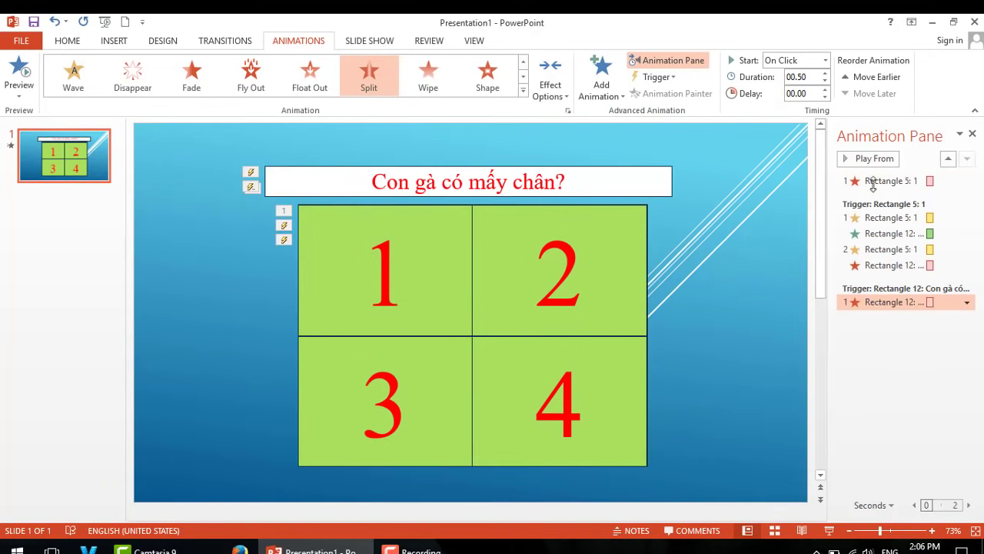
Move tile 1's Fly Out under the Rectangle 12 trigger and set it to Start With Previous
drag(874, 181, 888, 317)
click(966, 303)
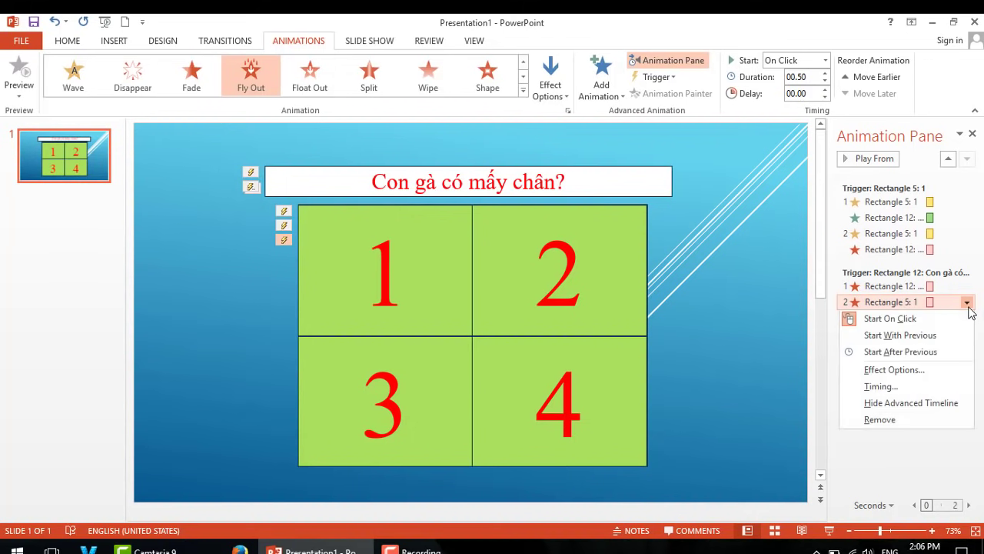
click(912, 341)
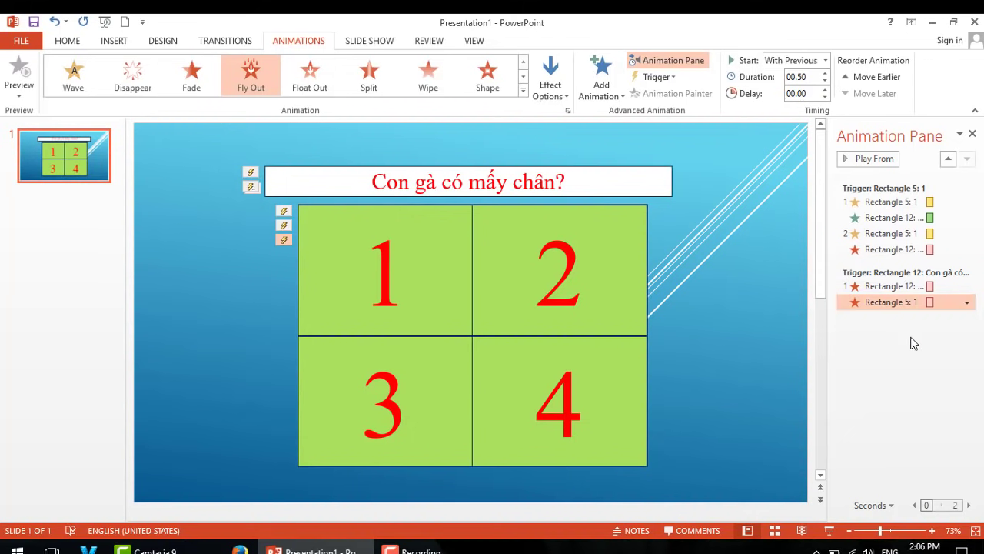
click(750, 352)
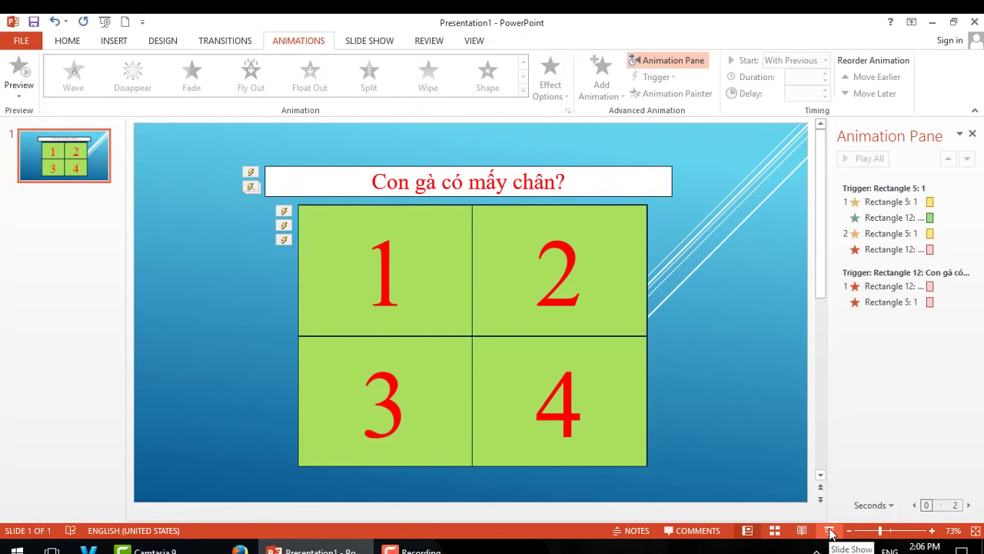
click(830, 533)
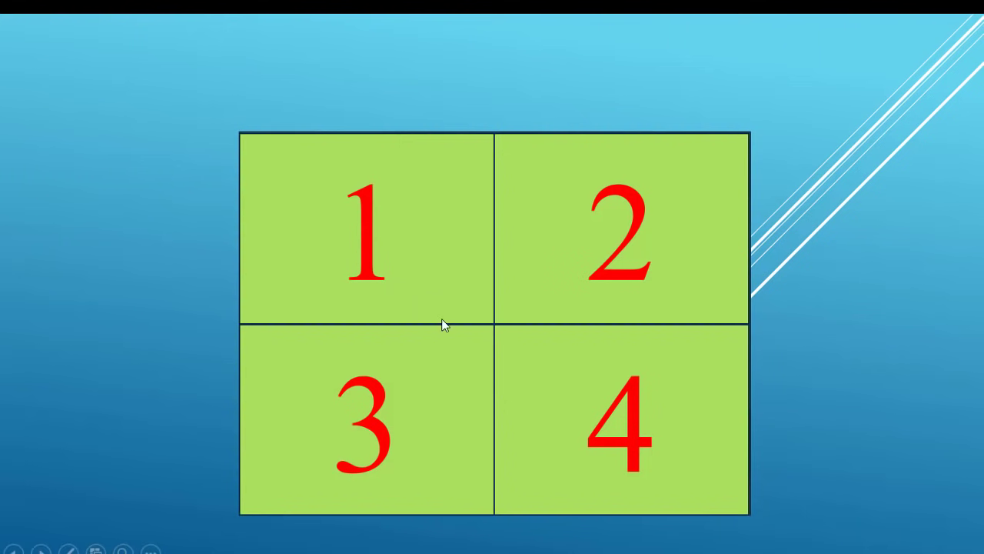
click(431, 277)
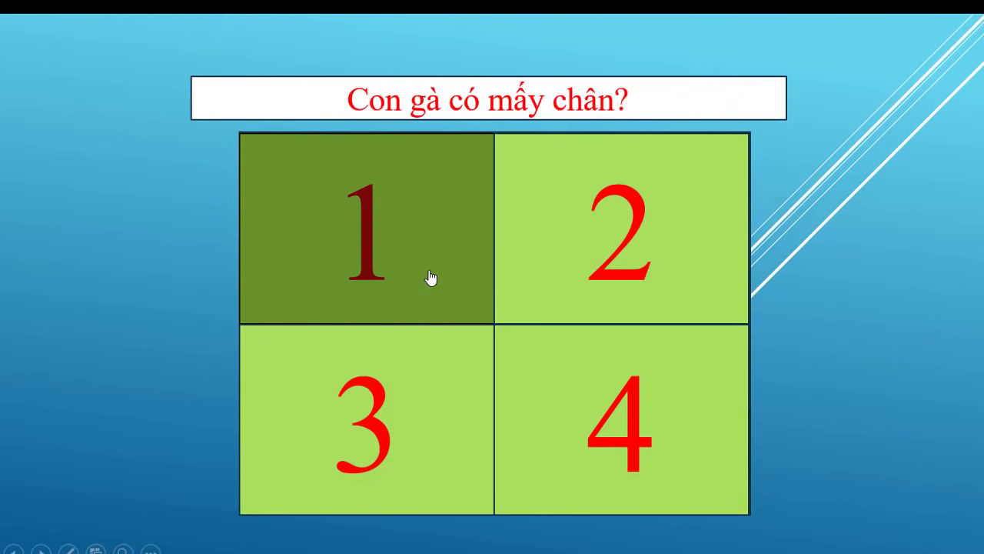
click(427, 226)
click(428, 226)
click(328, 102)
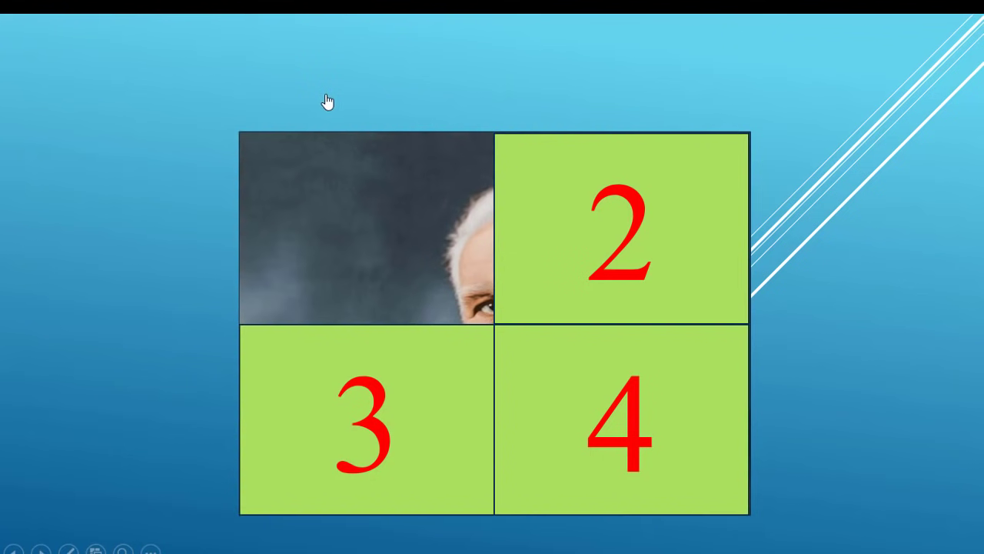
key(Escape)
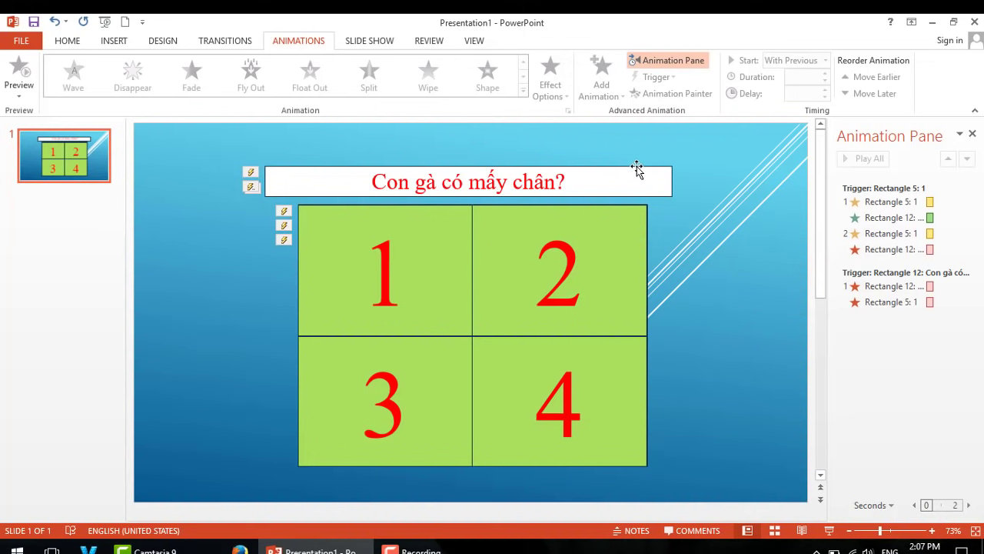
Duplicate the question box just above the original and delete the copy's inherited animations
mouse_move(636, 166)
mouse_down()
mouse_move(636, 132)
mouse_move(636, 167)
mouse_up()
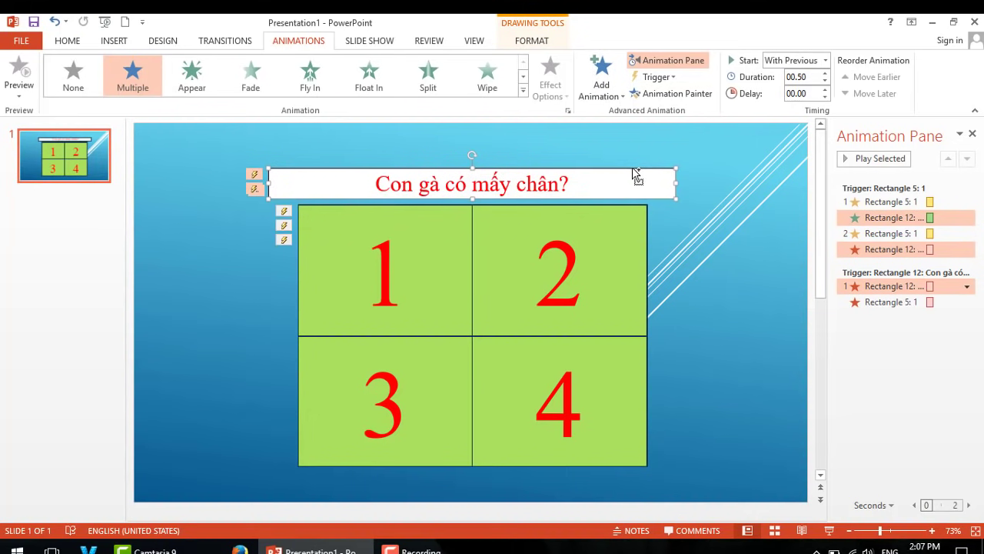
drag(635, 168, 631, 130)
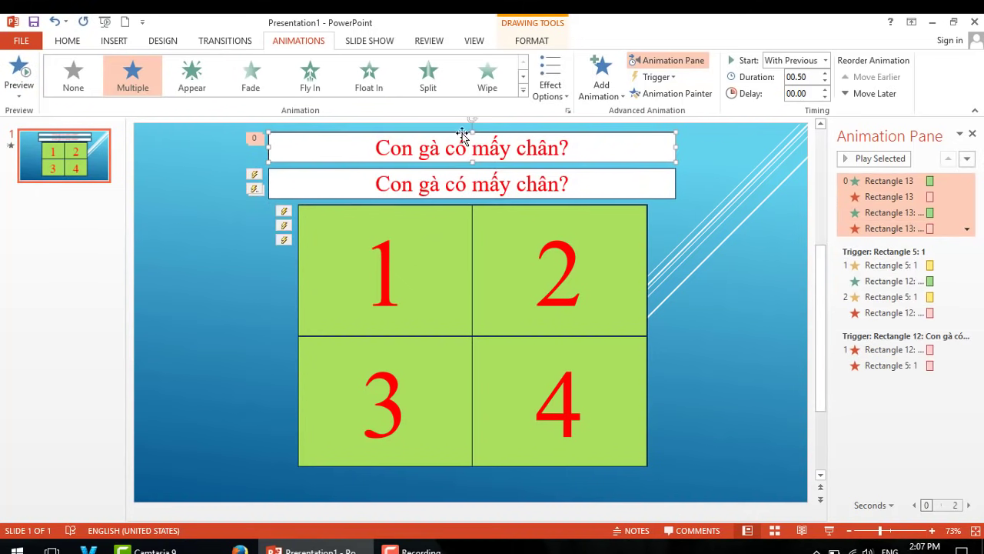
click(256, 142)
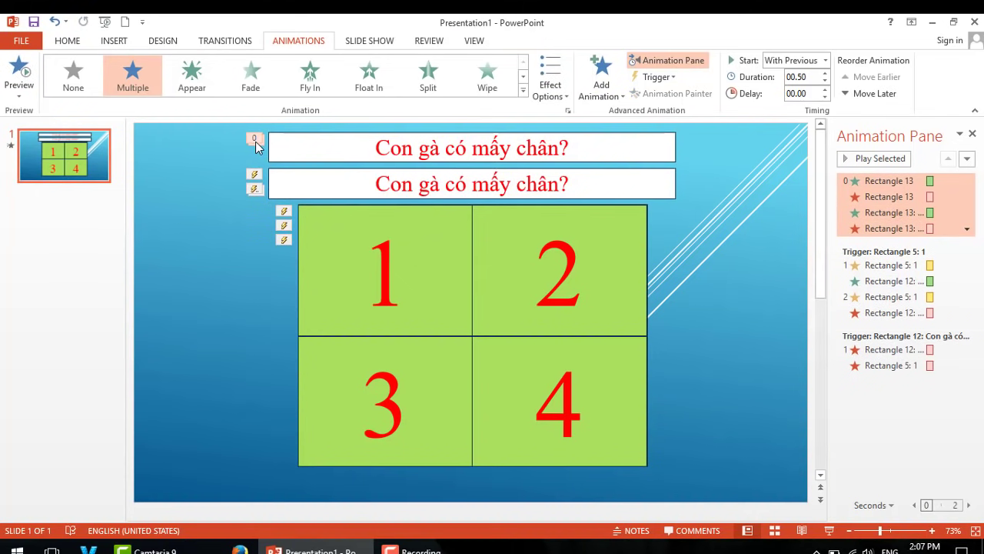
key(Delete)
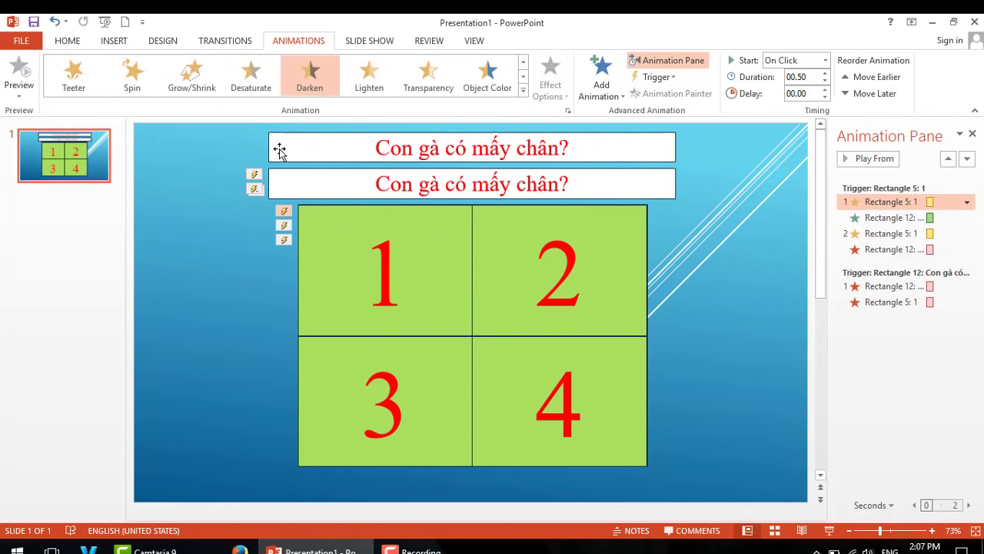
click(674, 146)
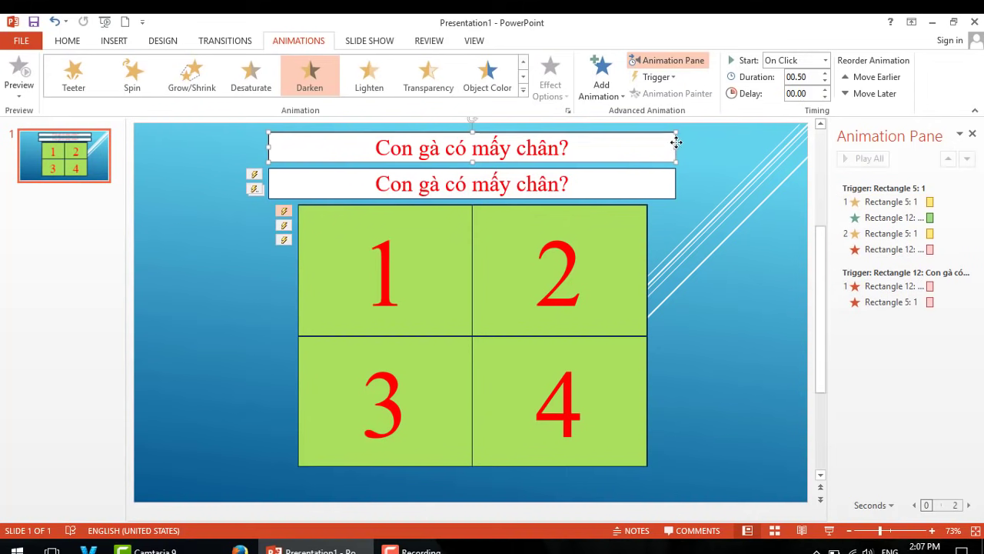
drag(377, 148, 542, 147)
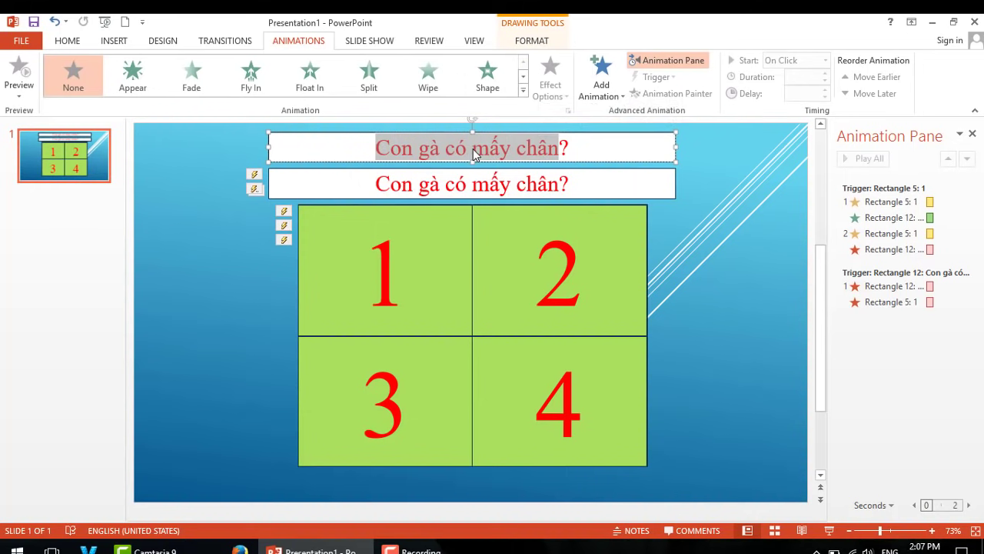
Replace the top box's text with 'Có bao nhiêu hành tinh trong hệ mặt trời?'
text(Co)
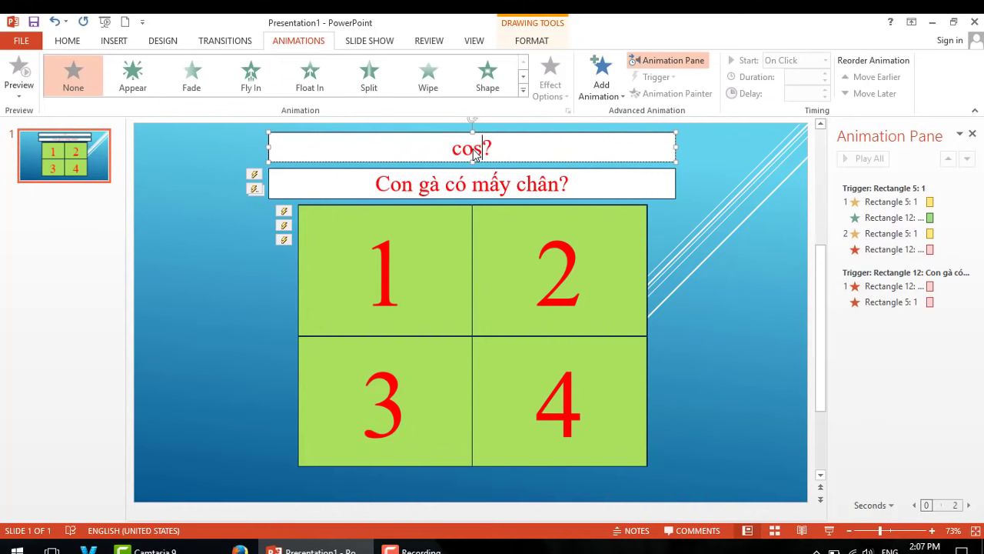
text(s)
key(BackSpace)
key(BackSpace)
key(BackSpace)
text(os )
text(bao nhi)
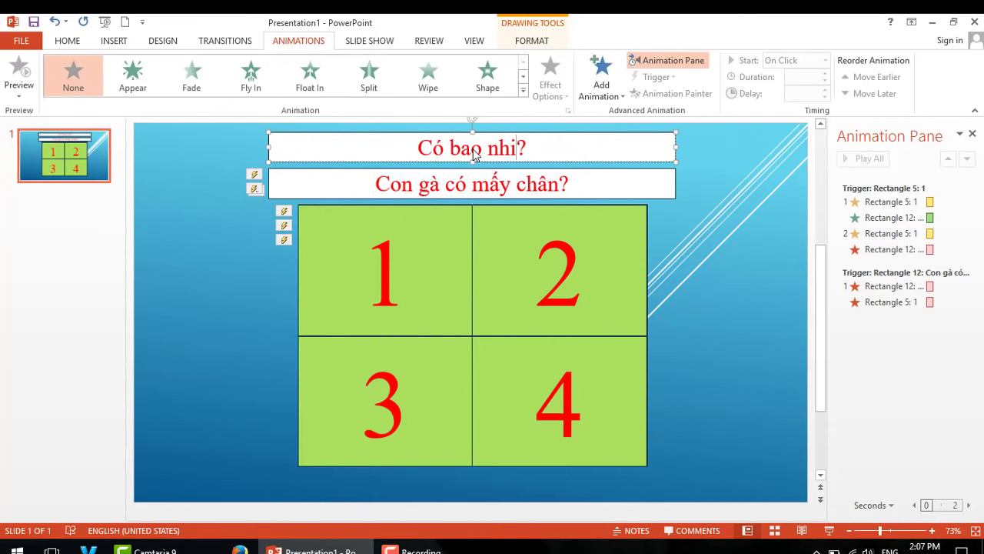
text(êu hanh)
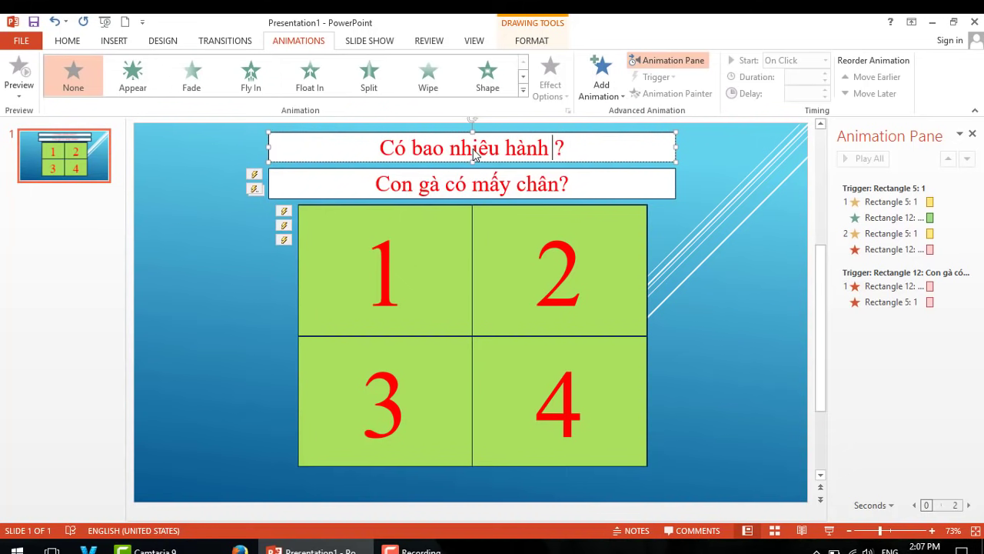
text( tinh t)
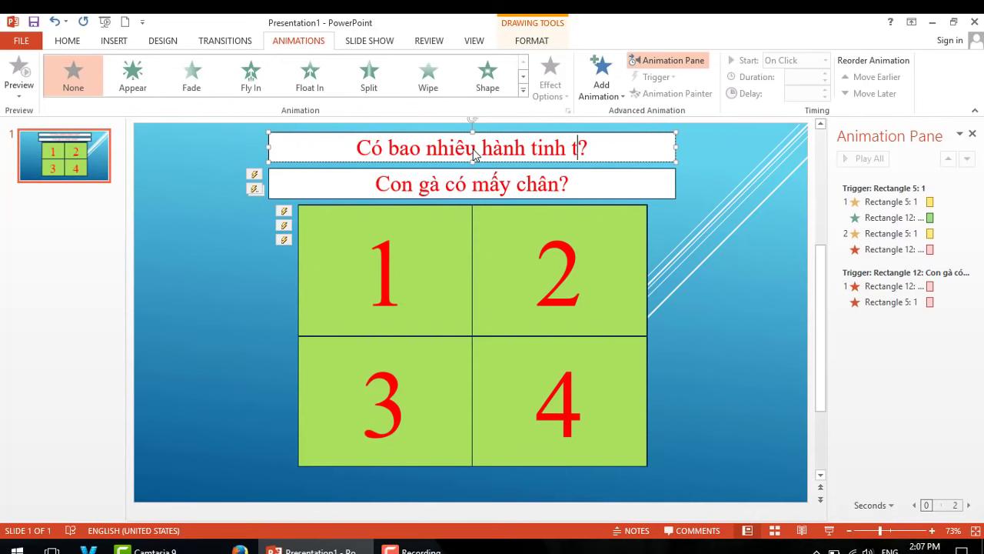
text(rong)
text( hệ)
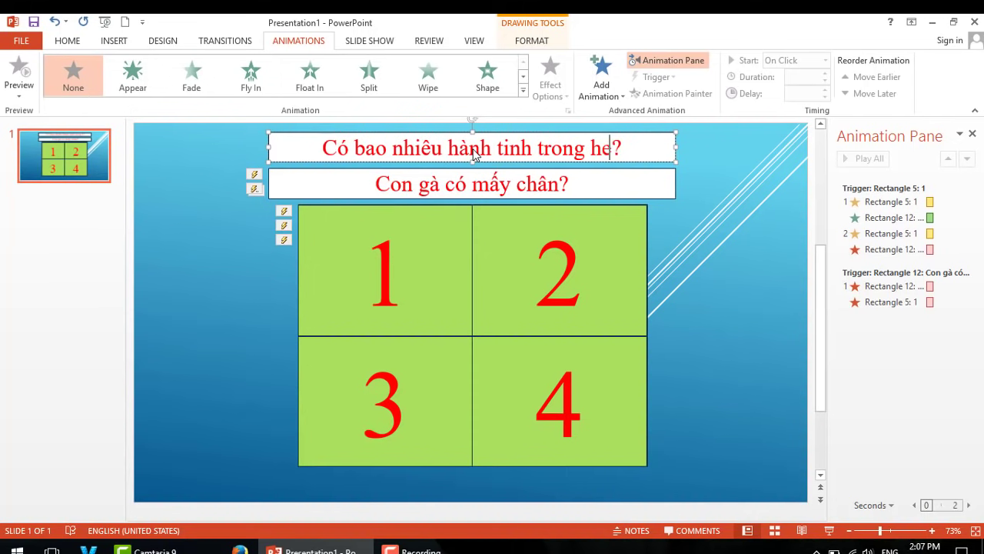
text( ma)
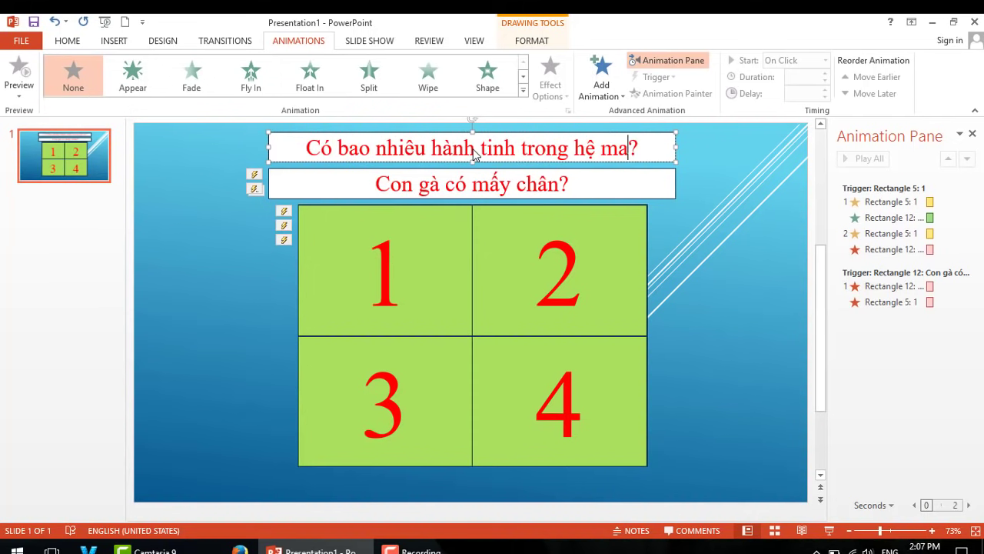
text(ặt tr)
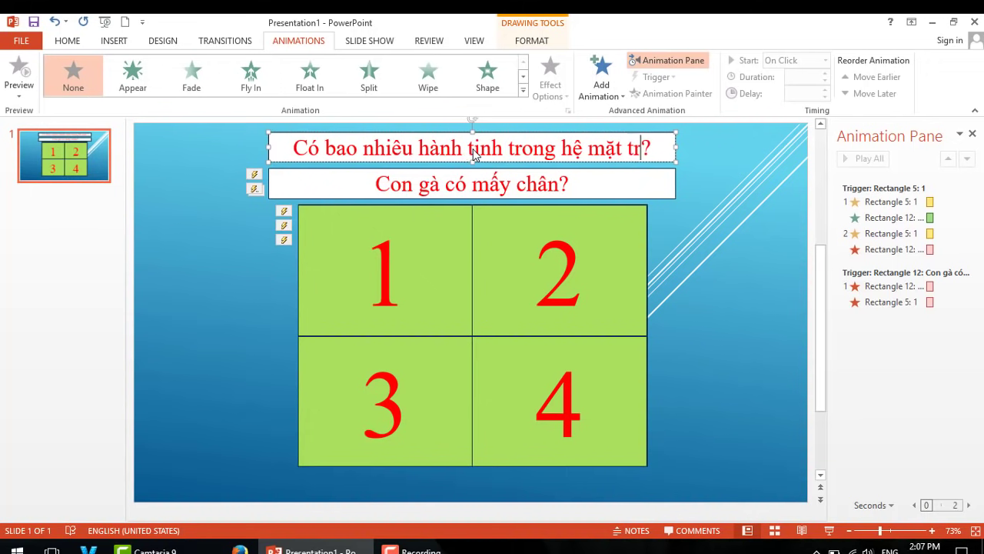
text(oời)
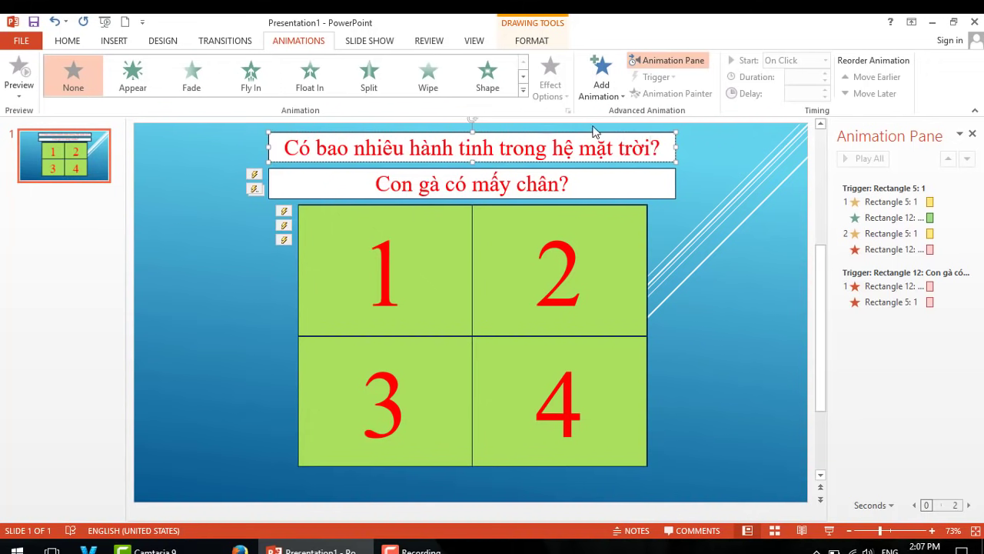
click(729, 290)
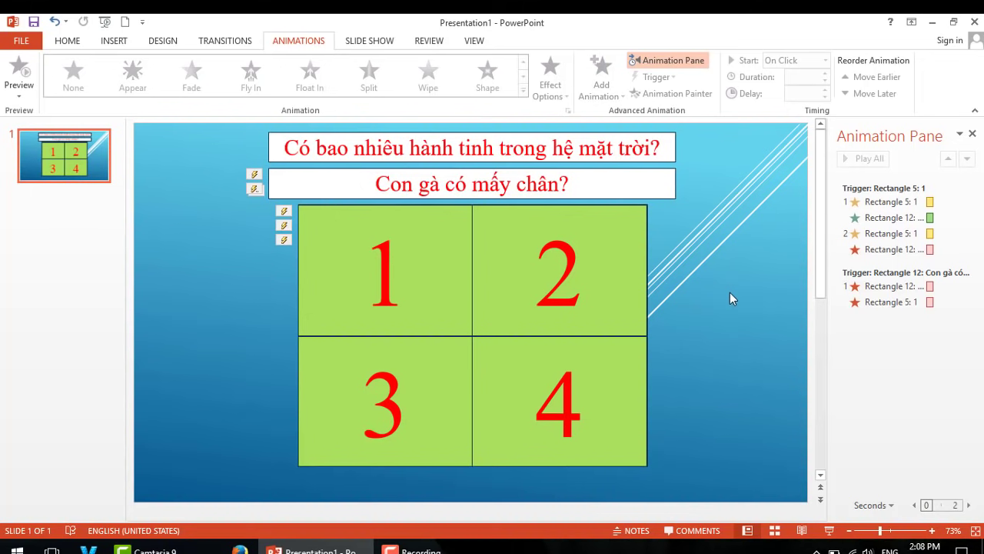
Save the presentation and give tile 2 a Darken emphasis animation
click(33, 23)
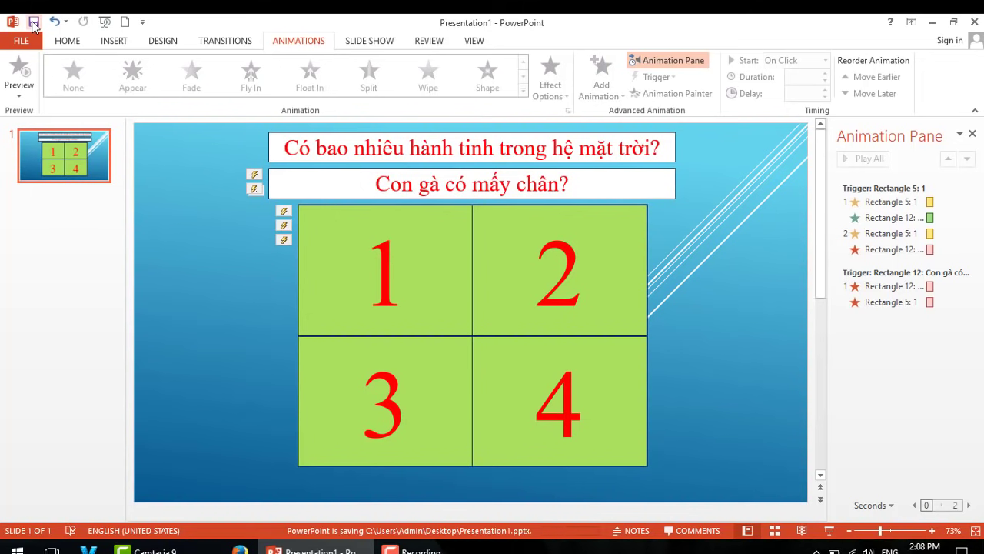
click(609, 313)
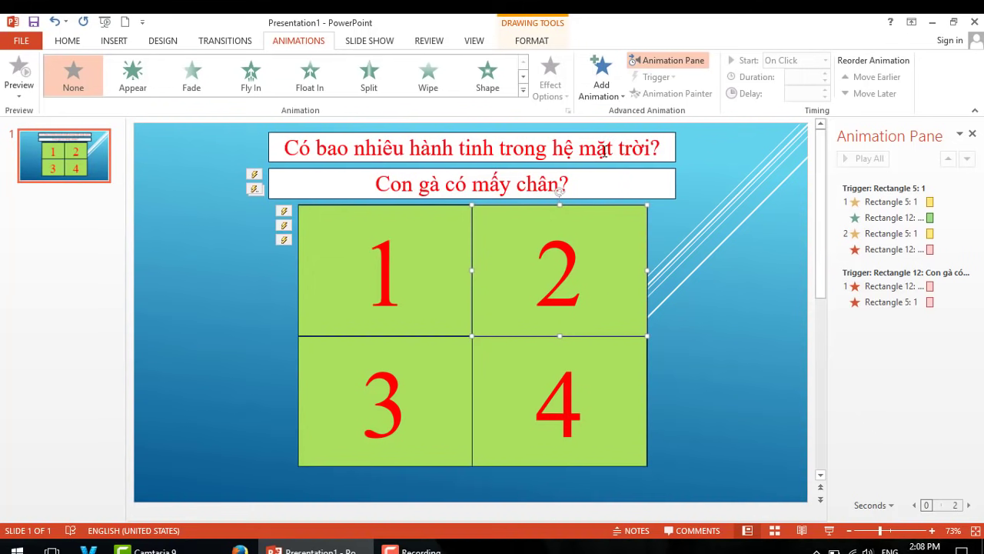
click(522, 91)
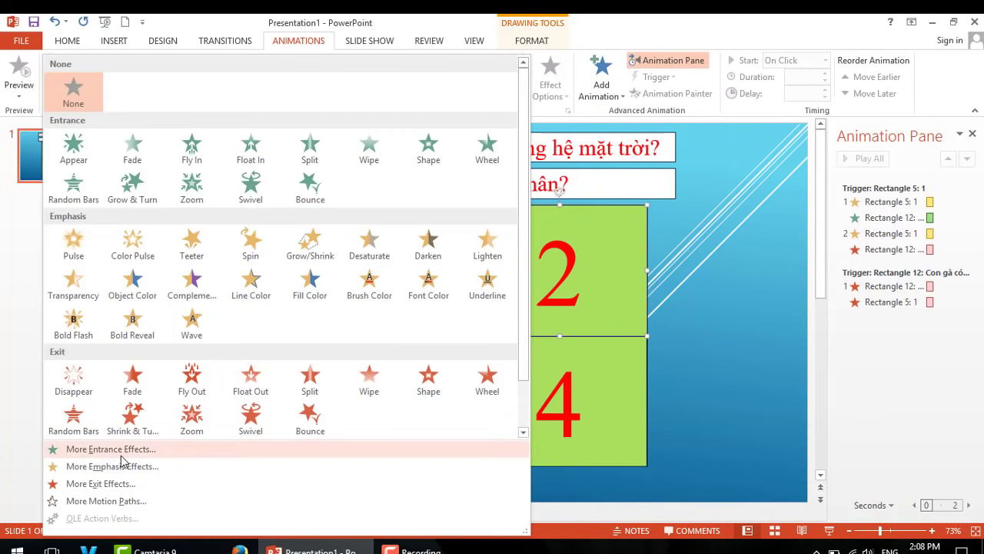
click(73, 466)
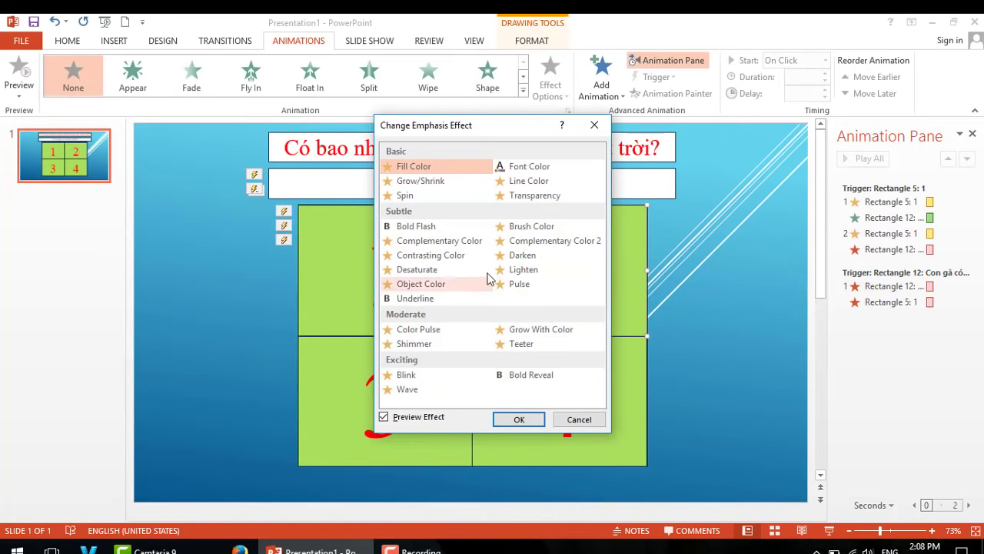
click(518, 259)
click(517, 258)
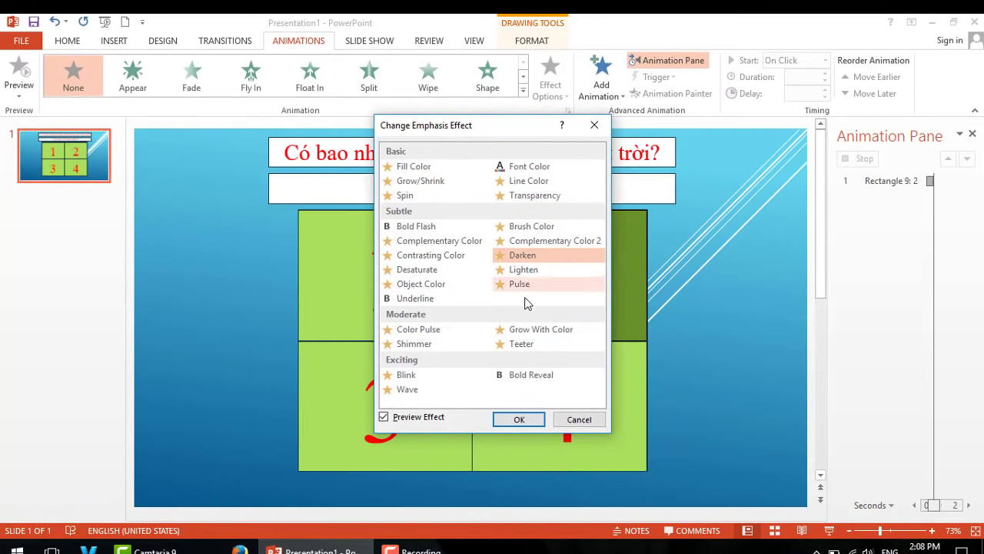
click(517, 420)
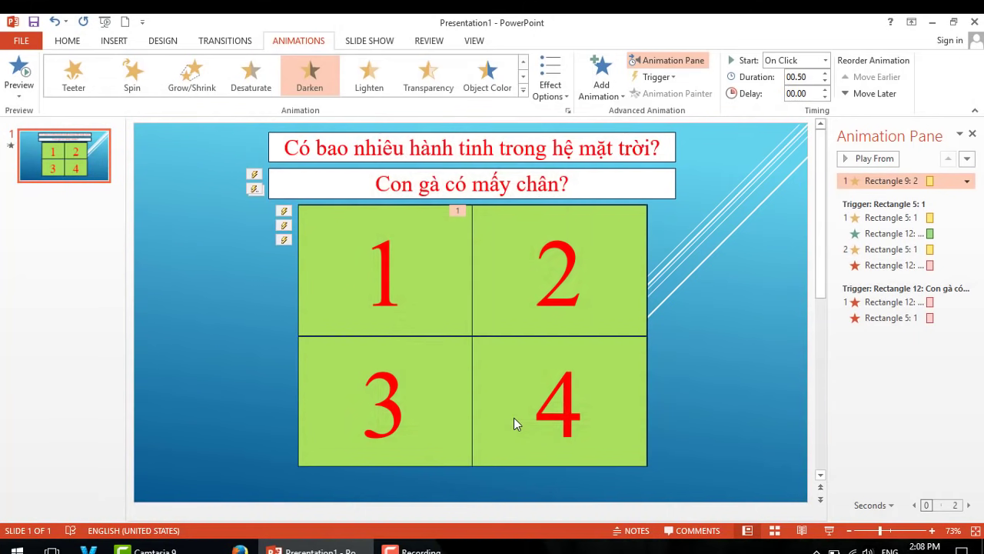
click(672, 151)
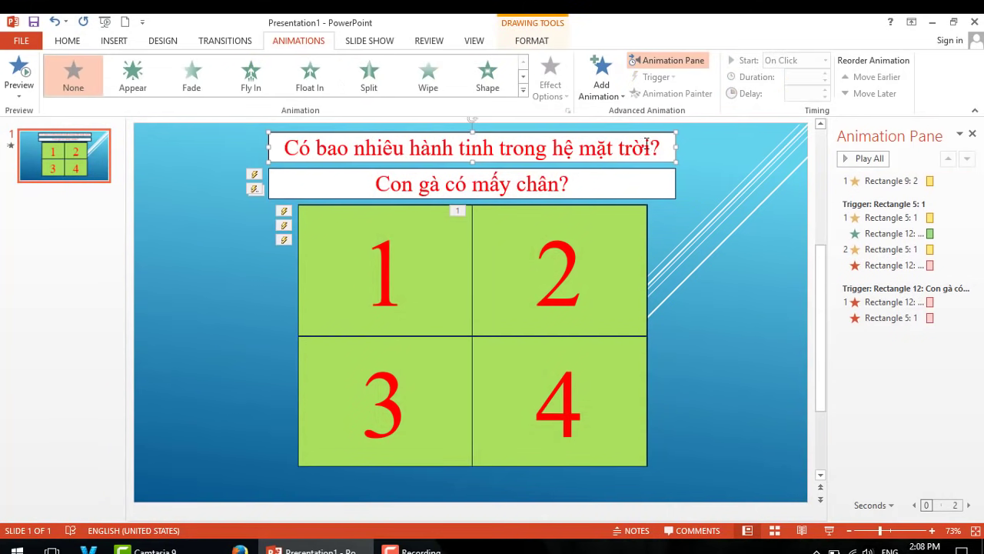
Give the new question box a Split entrance with Vertical Out direction
click(369, 77)
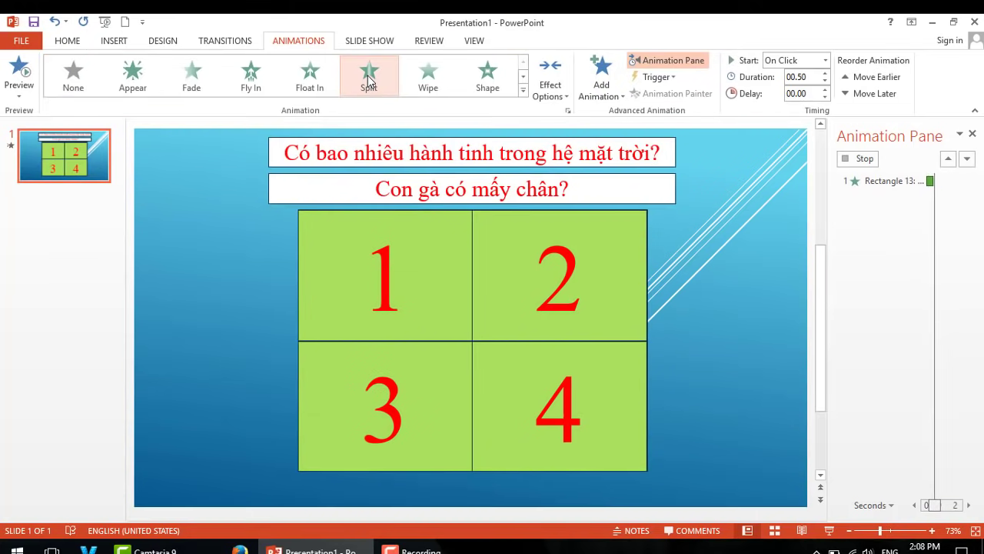
click(560, 97)
click(569, 234)
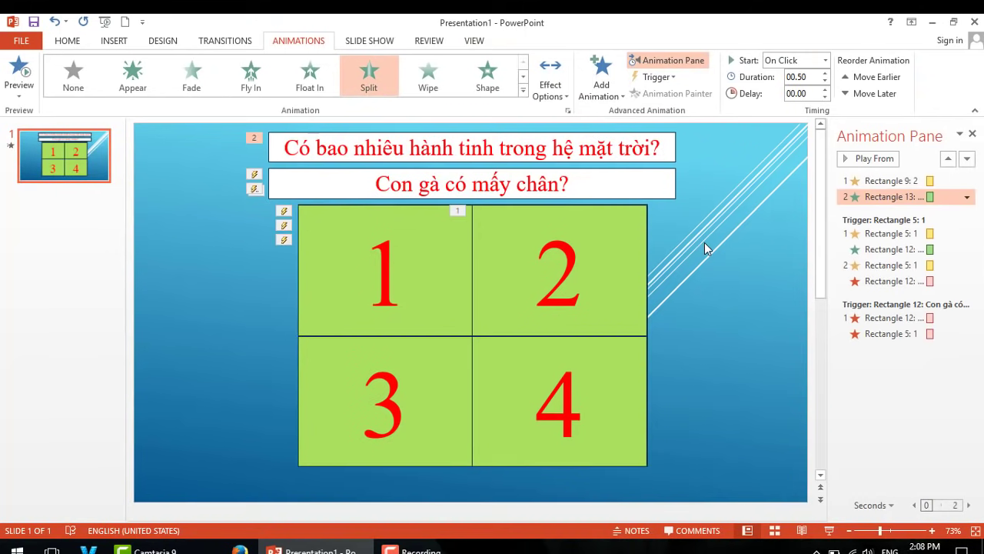
Set tile 2's Darken to start on click of Rectangle 9: 2
click(496, 231)
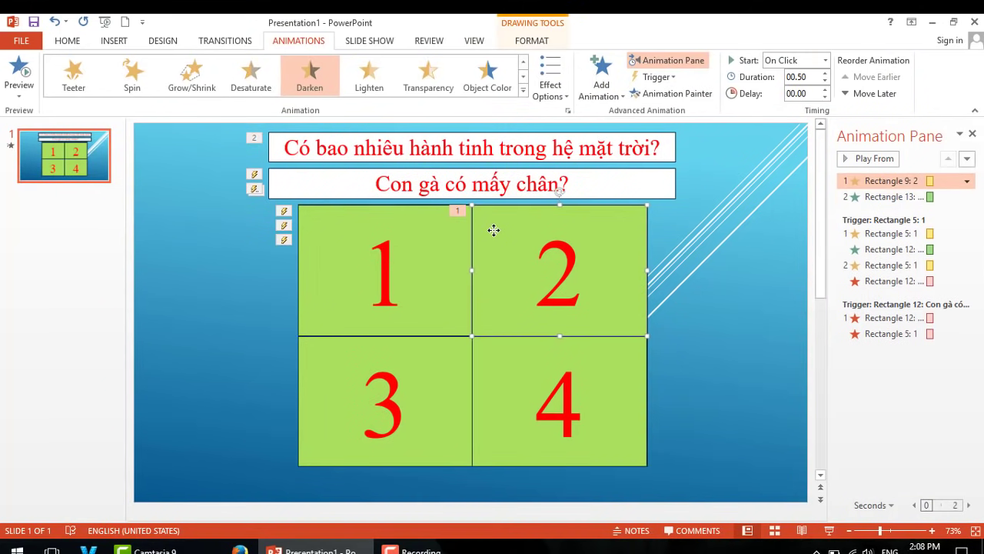
click(967, 181)
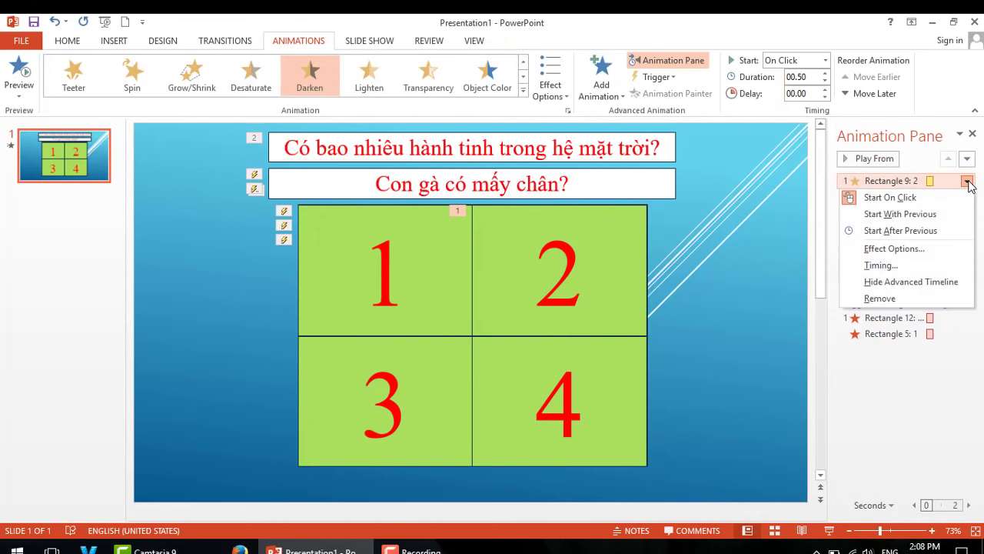
click(883, 266)
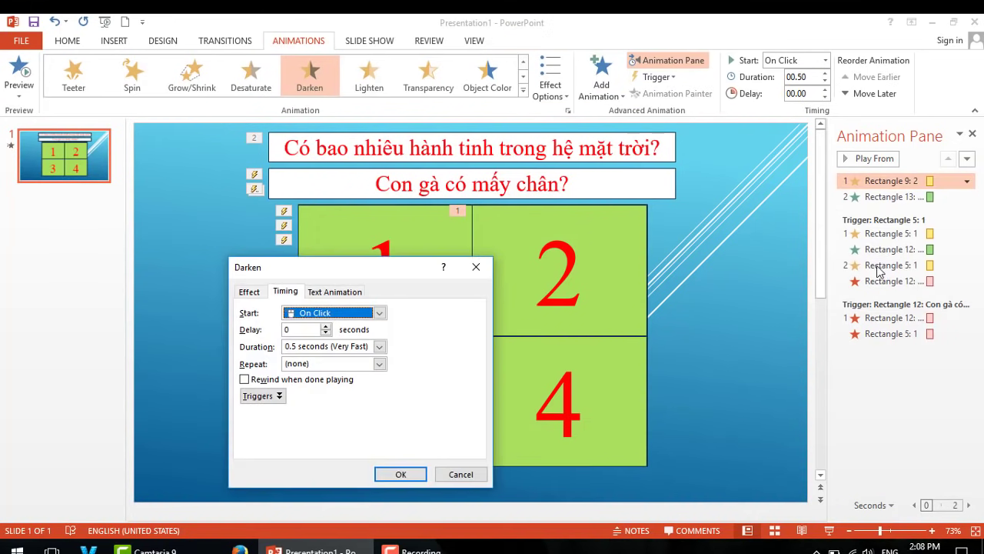
click(252, 400)
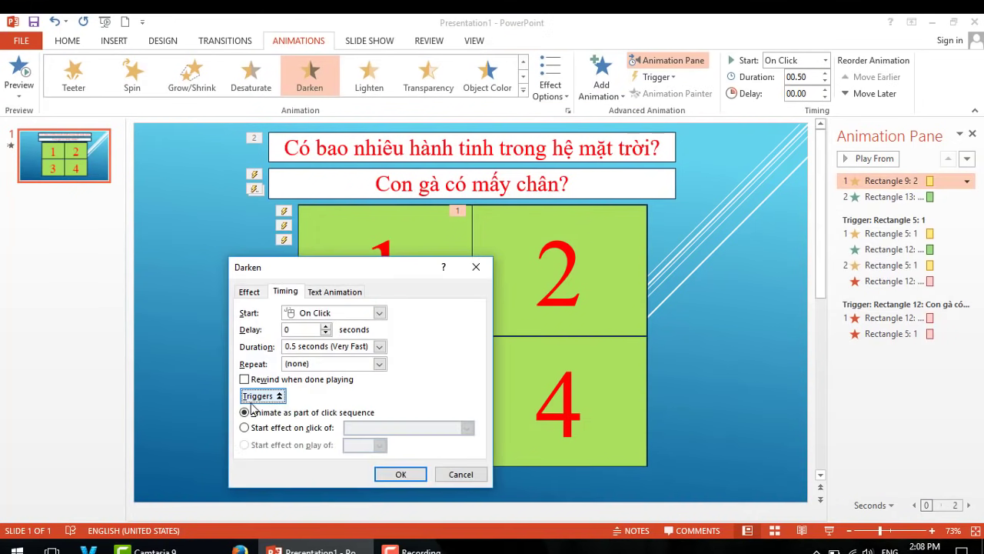
click(254, 429)
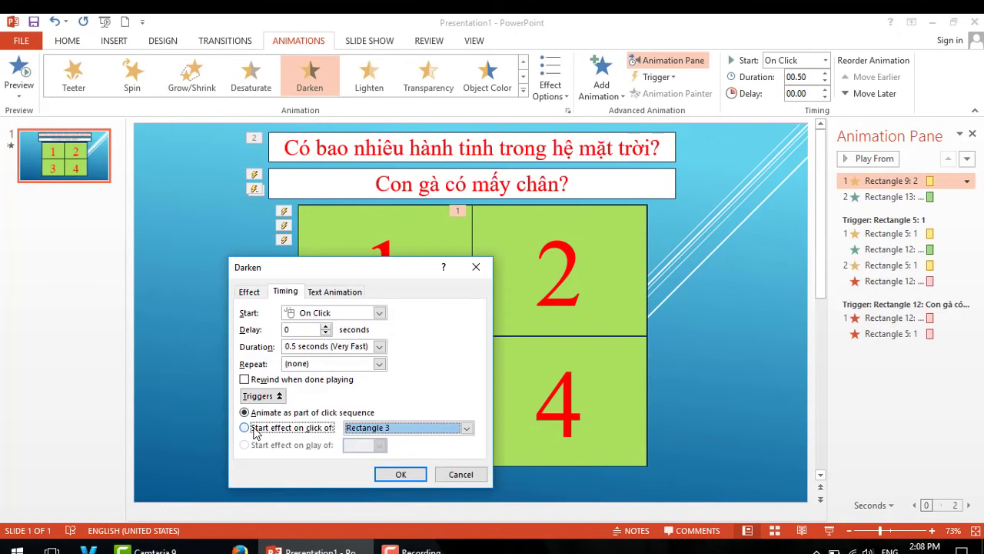
click(468, 428)
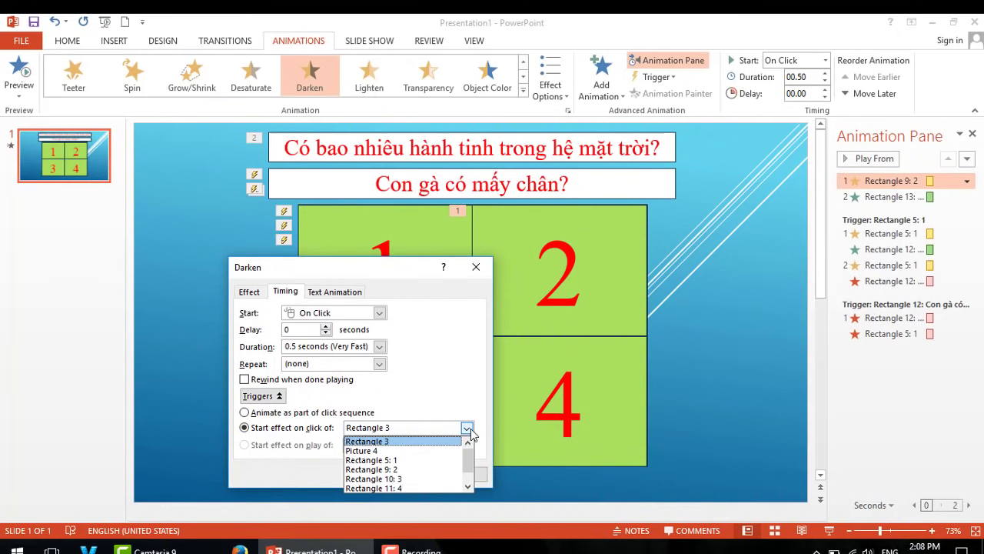
click(401, 469)
click(400, 475)
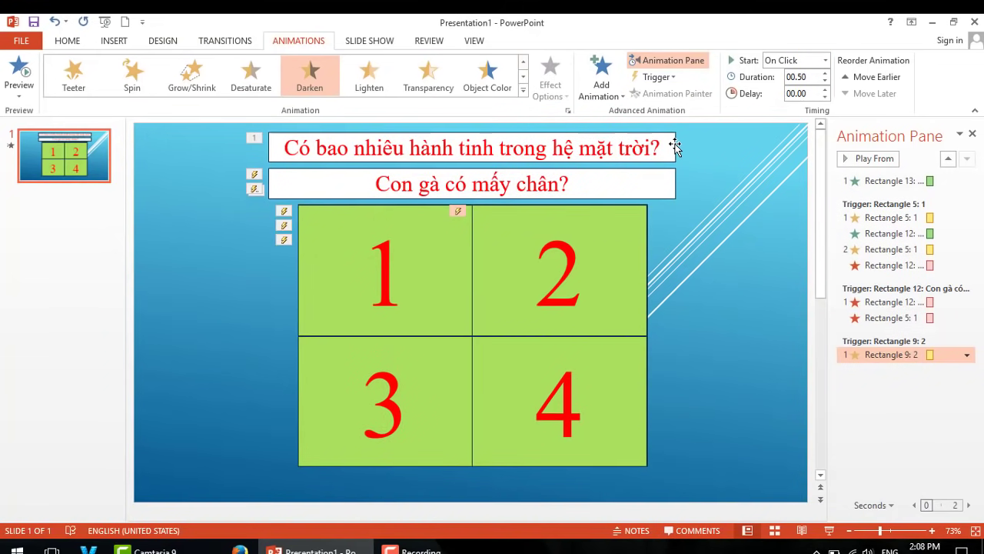
Move the planet question's Split entrance under tile 2's trigger, set to Start With Previous
click(876, 180)
drag(877, 181, 902, 372)
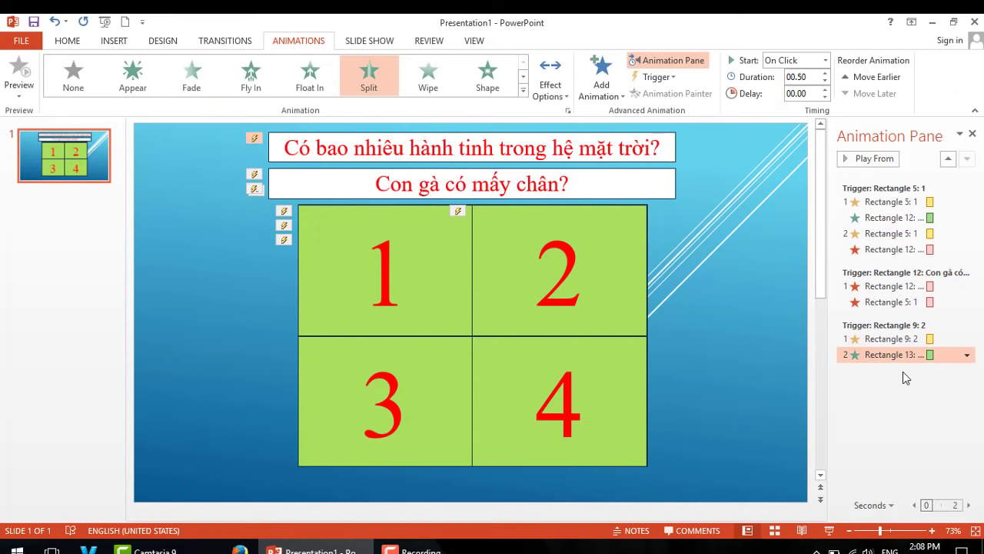
click(968, 356)
click(896, 388)
Test the slide show by clicking tile 2, then exit with Esc
click(829, 530)
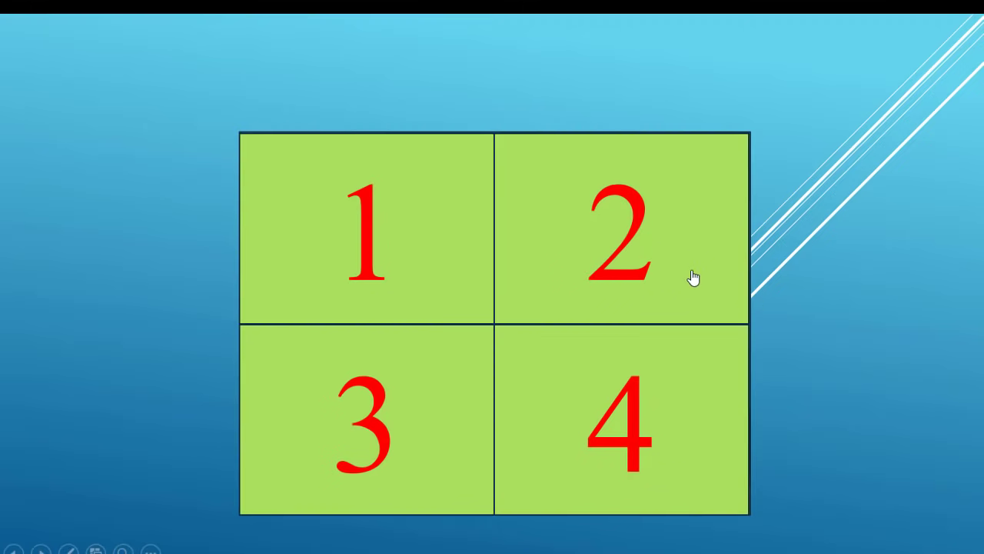
click(692, 277)
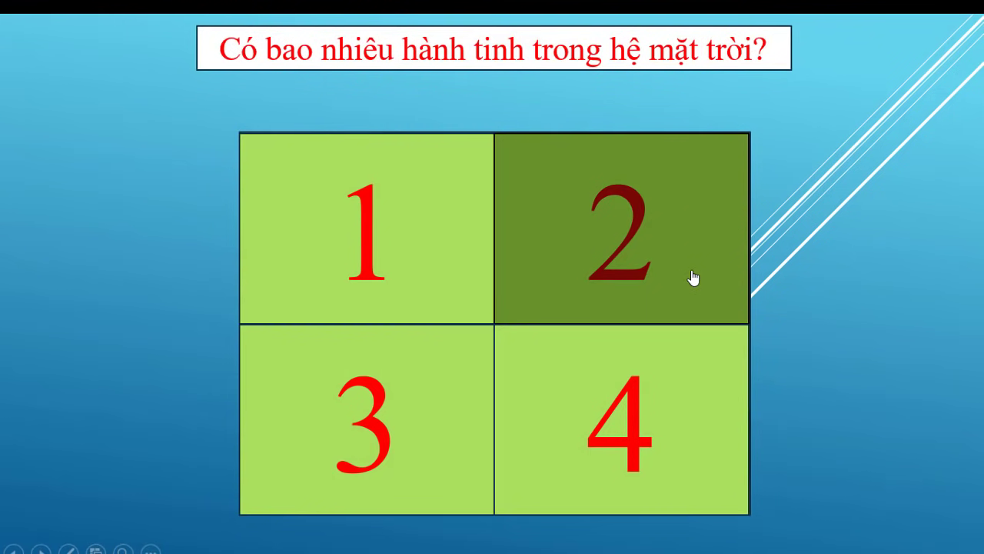
key(Escape)
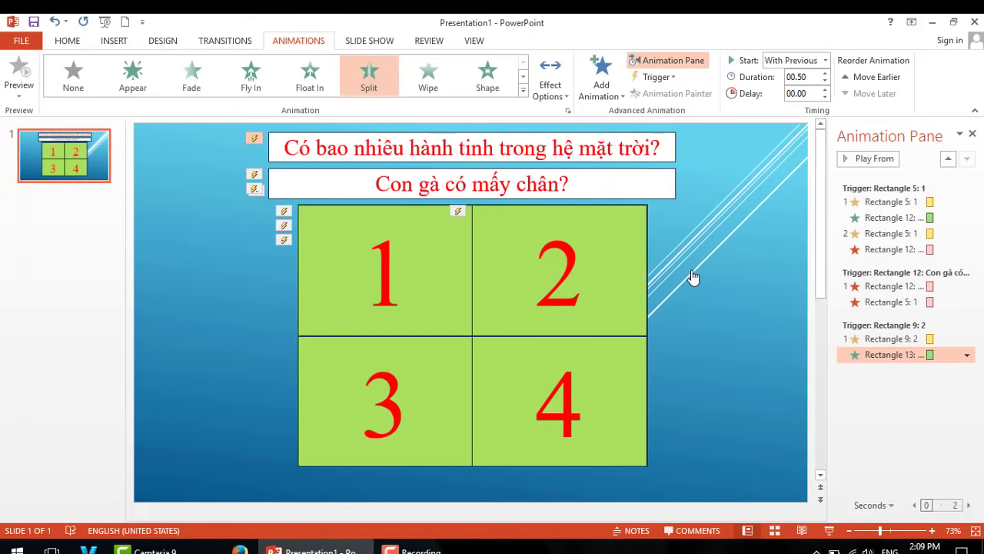
Add a Contrasting Color emphasis effect to tile 2
click(613, 300)
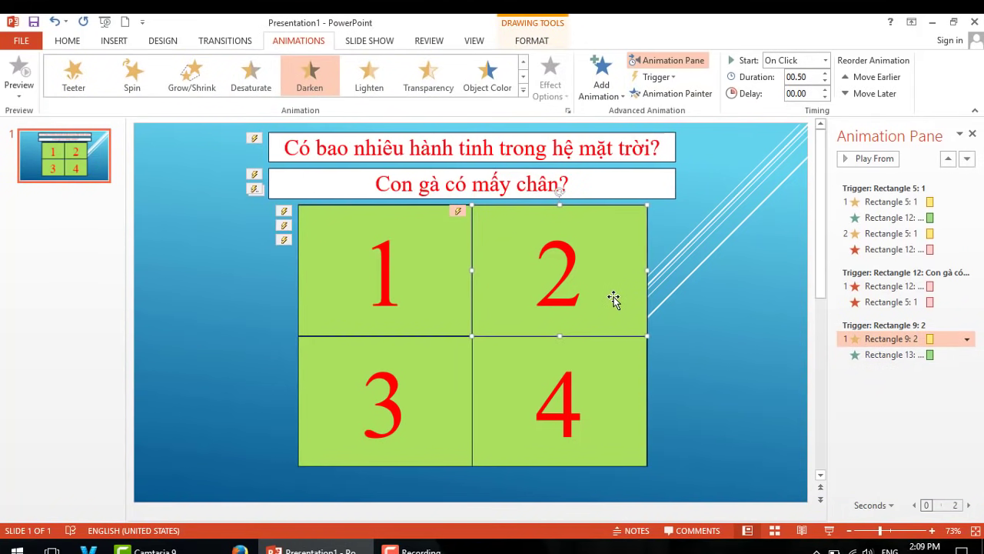
click(621, 96)
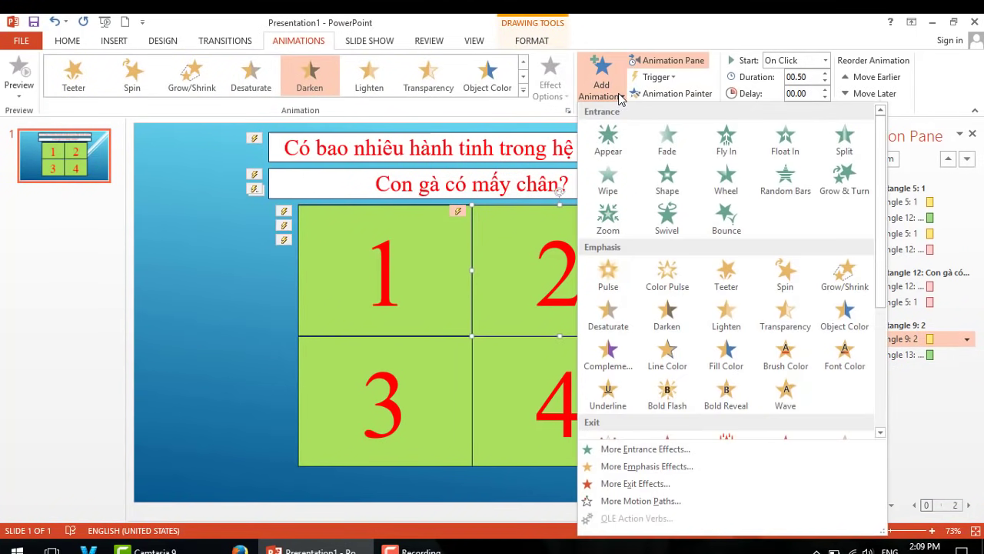
click(629, 468)
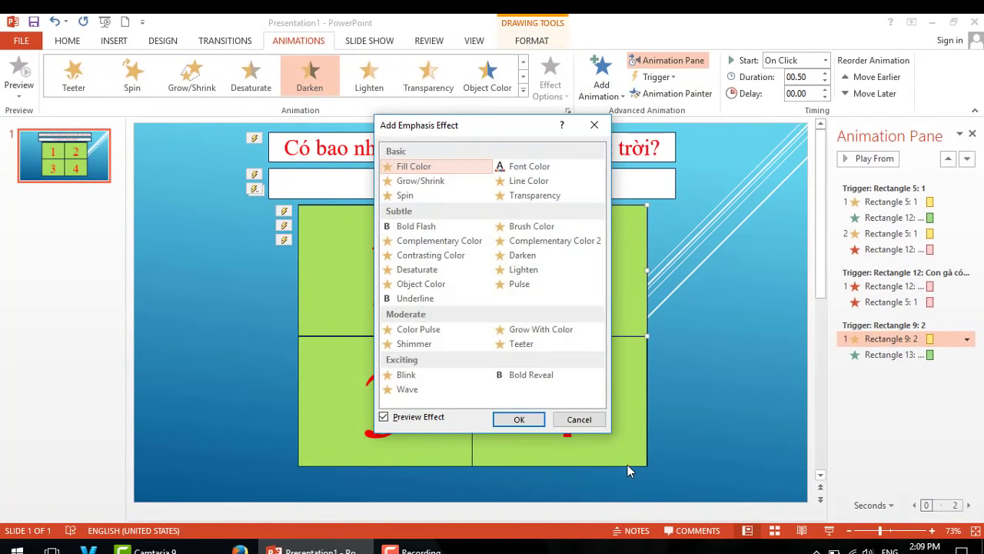
click(442, 260)
click(515, 419)
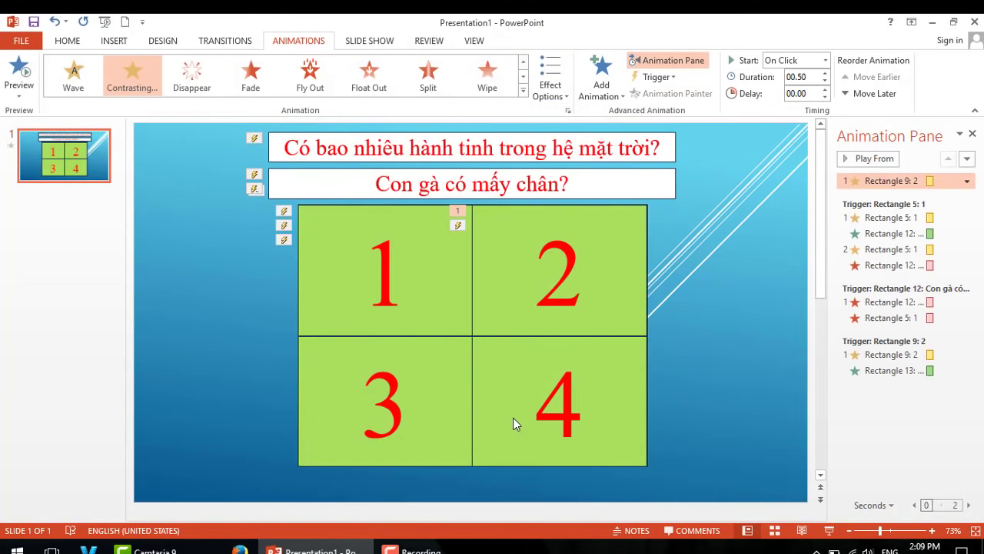
Add a Split exit effect to the planet question text box
click(673, 149)
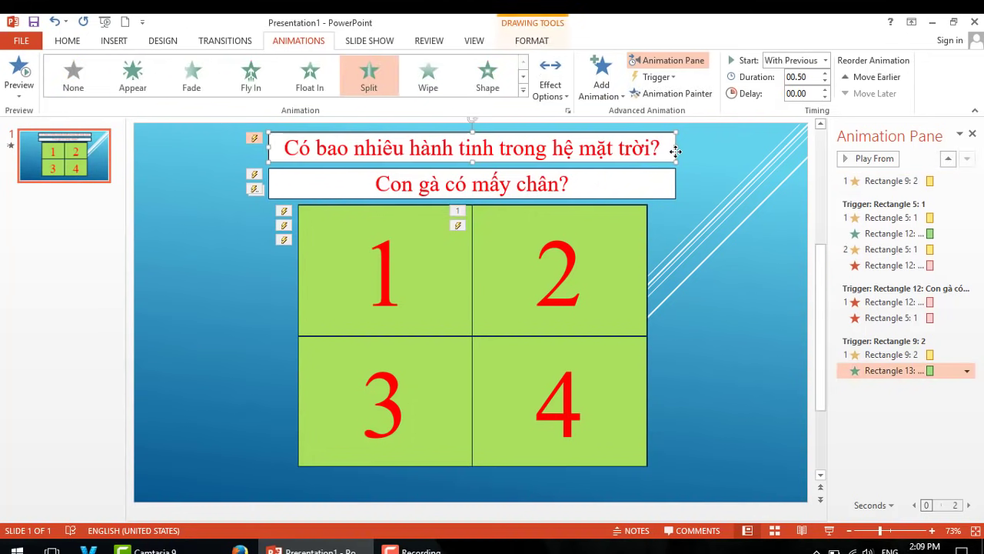
click(619, 98)
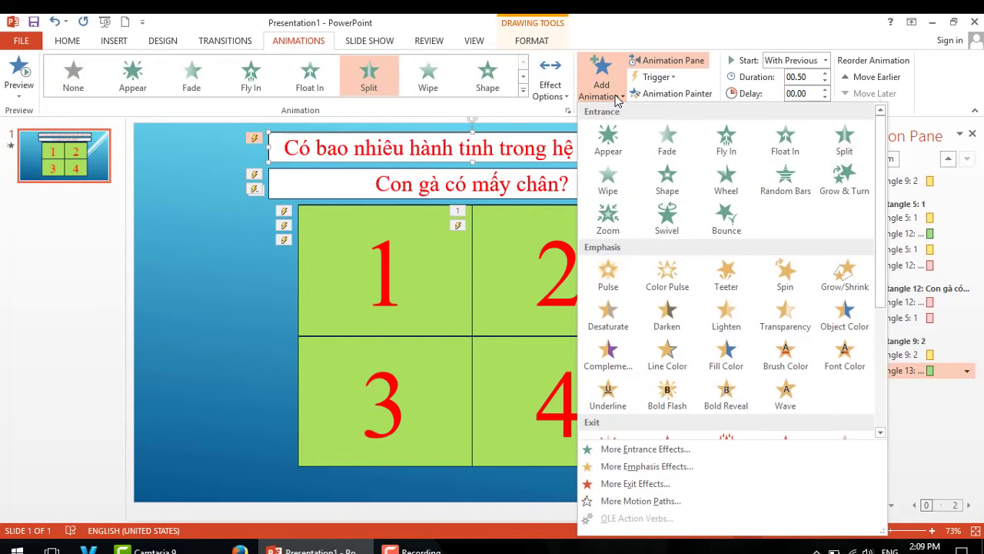
click(629, 484)
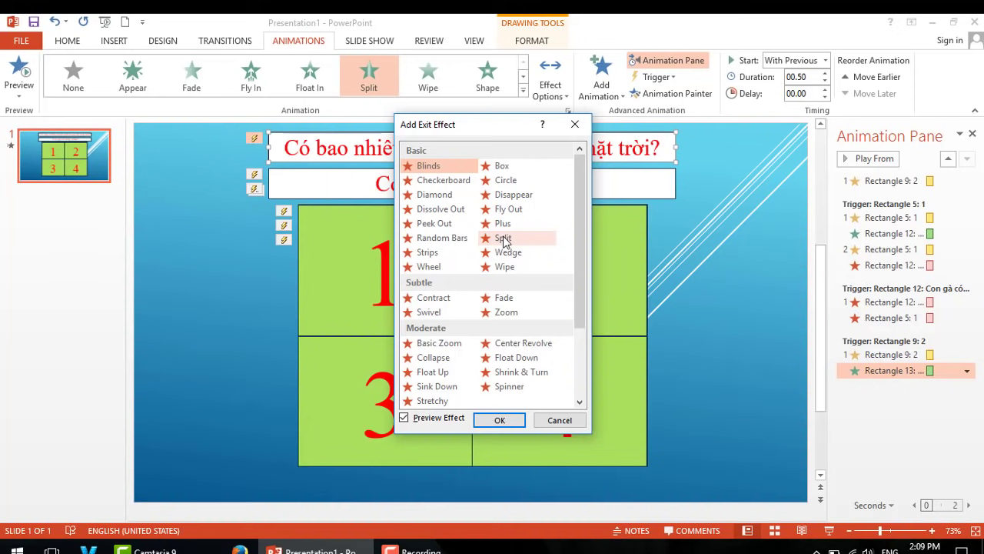
click(503, 238)
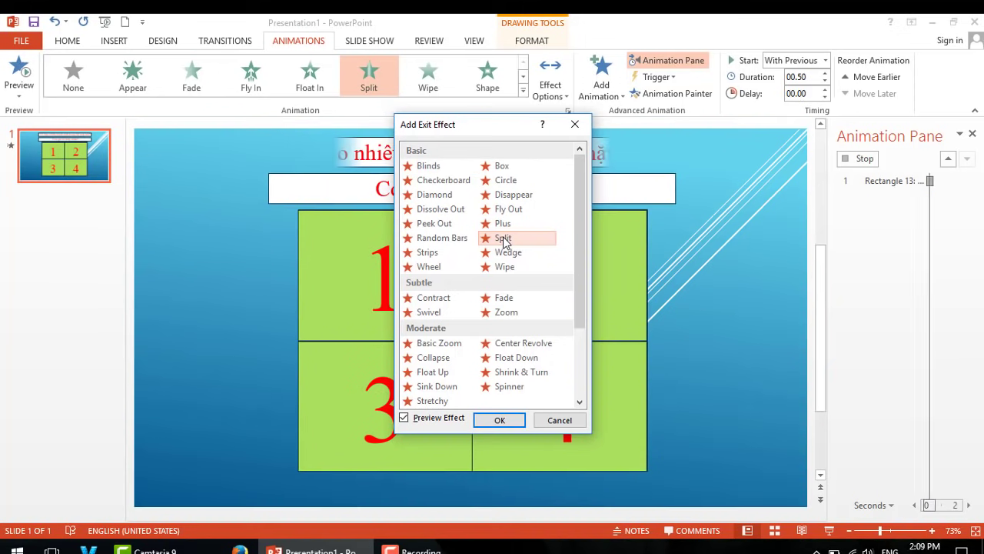
click(498, 420)
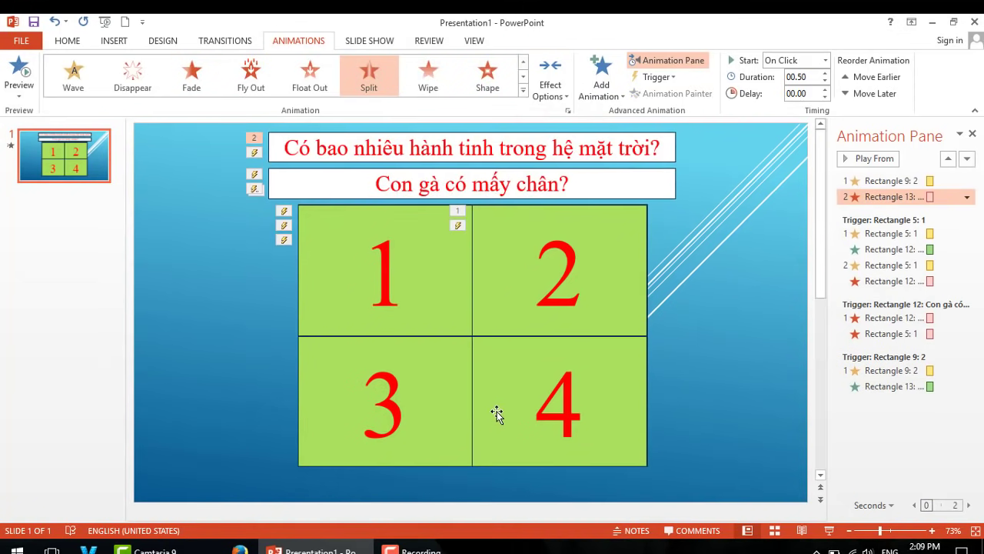
click(618, 249)
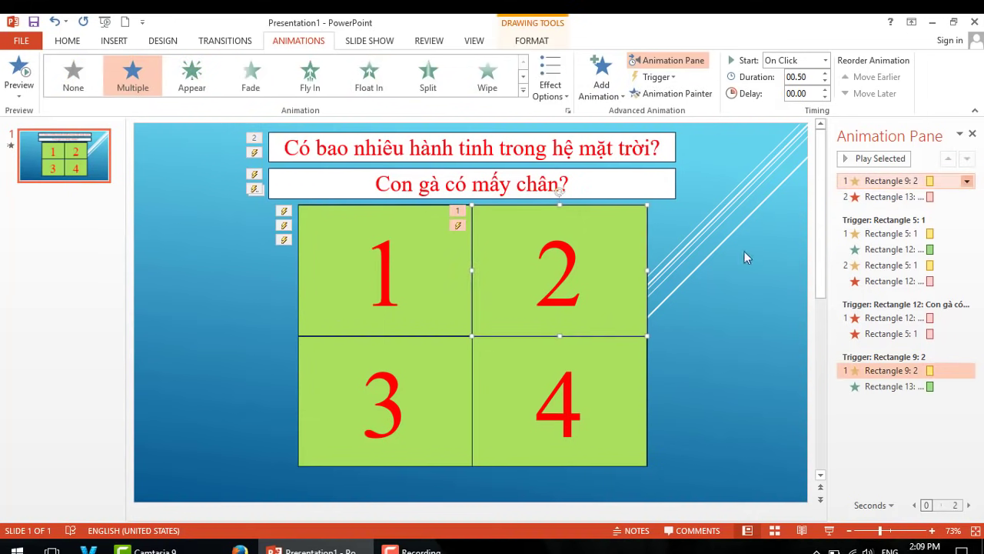
Make tile 2's Contrasting Color emphasis start on click of Rectangle 9: 2 in its Timing triggers
click(857, 213)
click(923, 181)
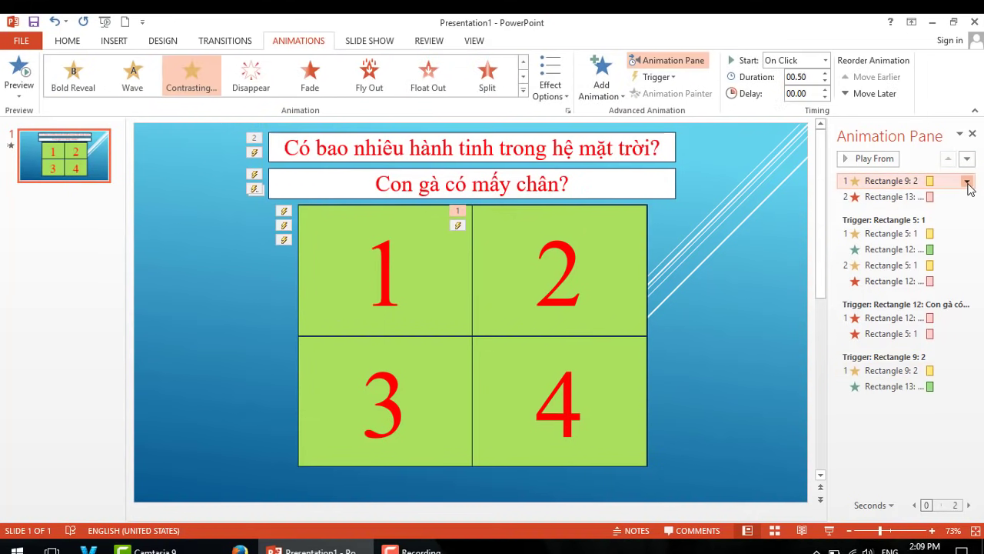
click(966, 181)
click(881, 266)
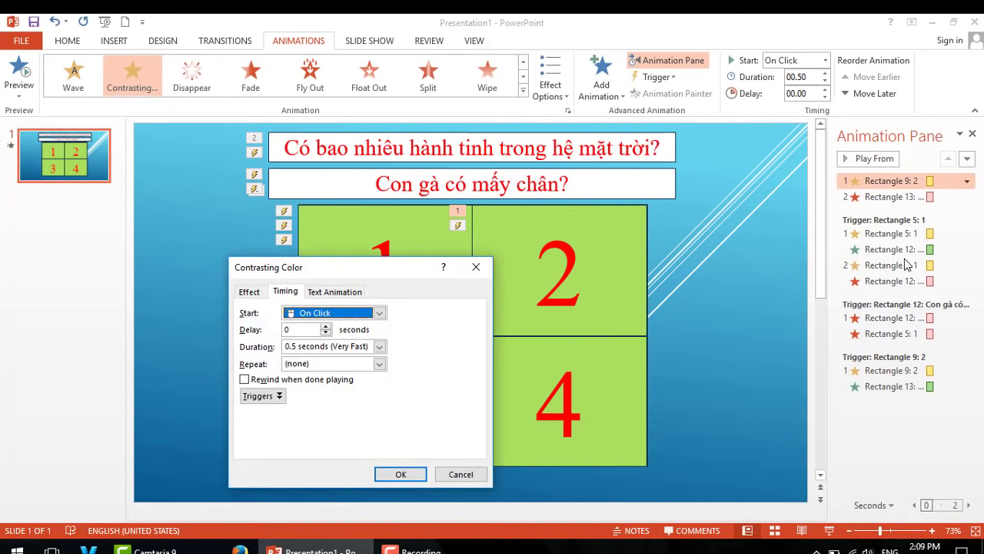
click(261, 395)
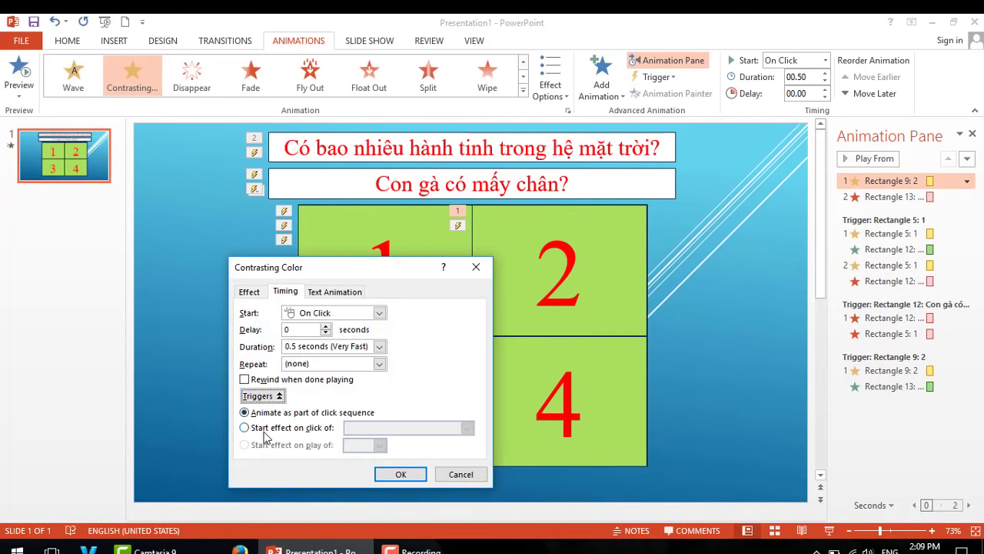
click(269, 429)
click(466, 428)
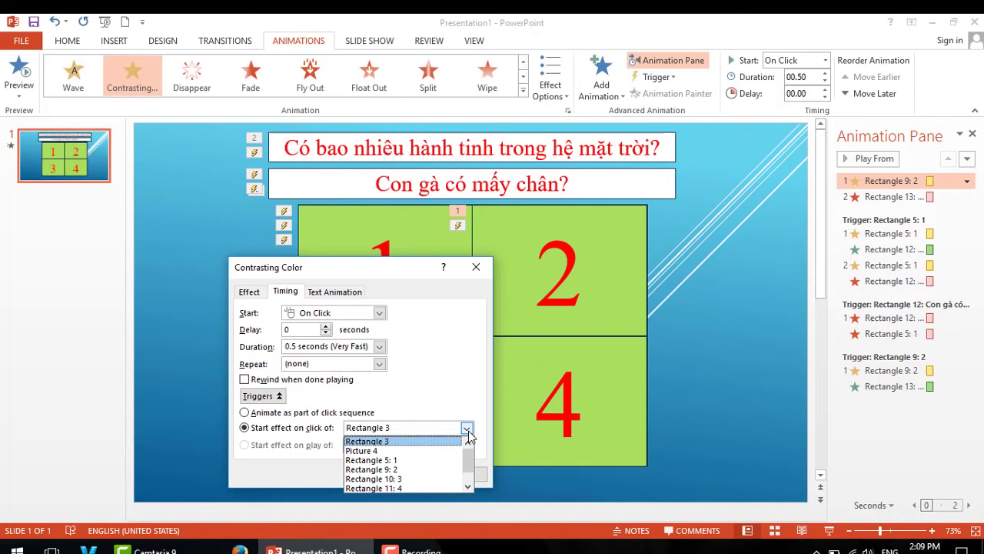
drag(469, 460, 472, 472)
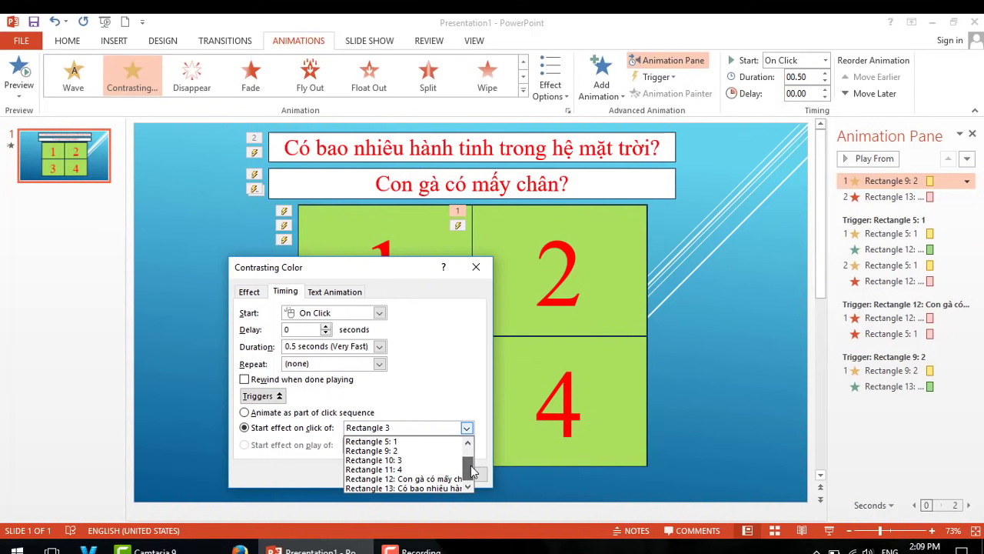
click(388, 451)
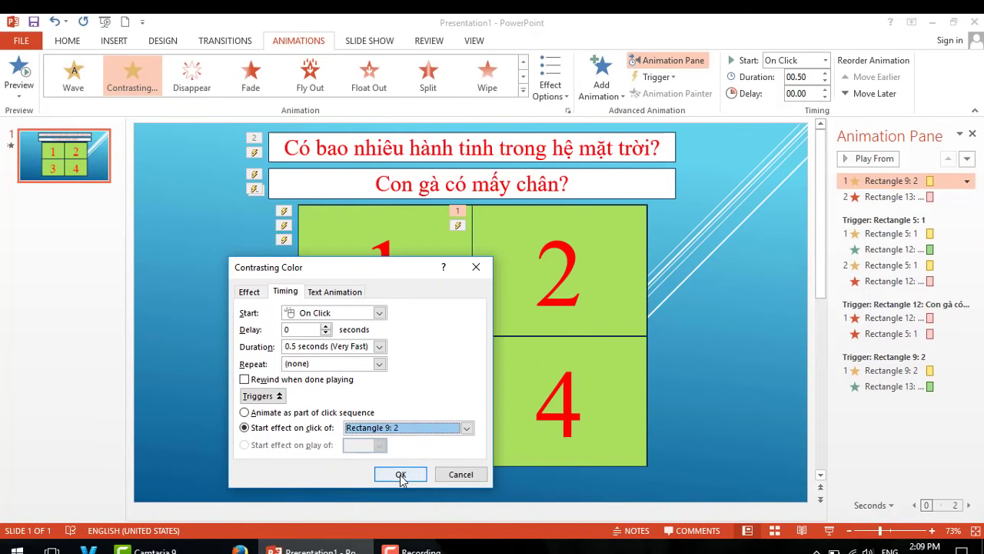
click(401, 474)
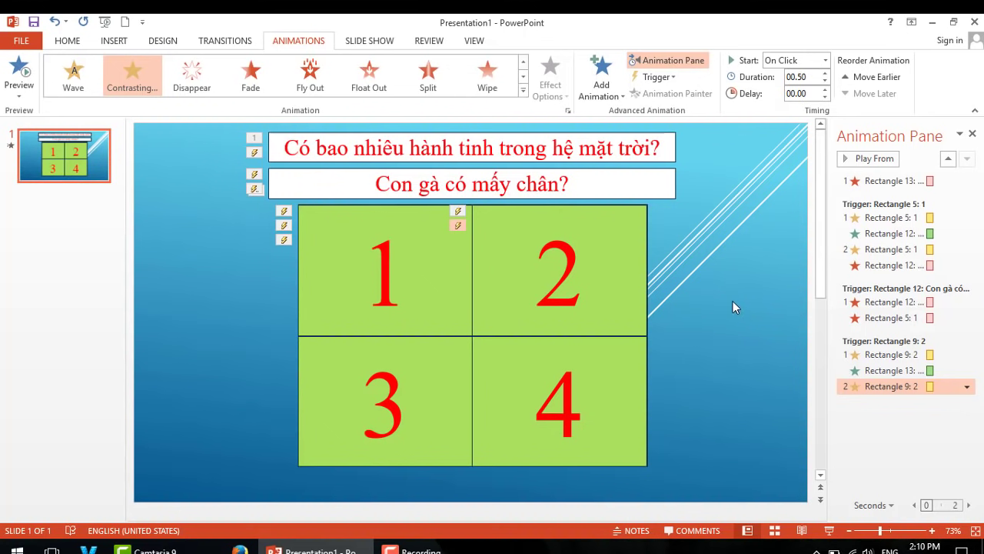
Move the question's Split exit under tile 2's trigger and set it to Start With Previous
mouse_move(894, 179)
mouse_down()
mouse_move(911, 196)
mouse_move(929, 404)
mouse_up()
click(967, 387)
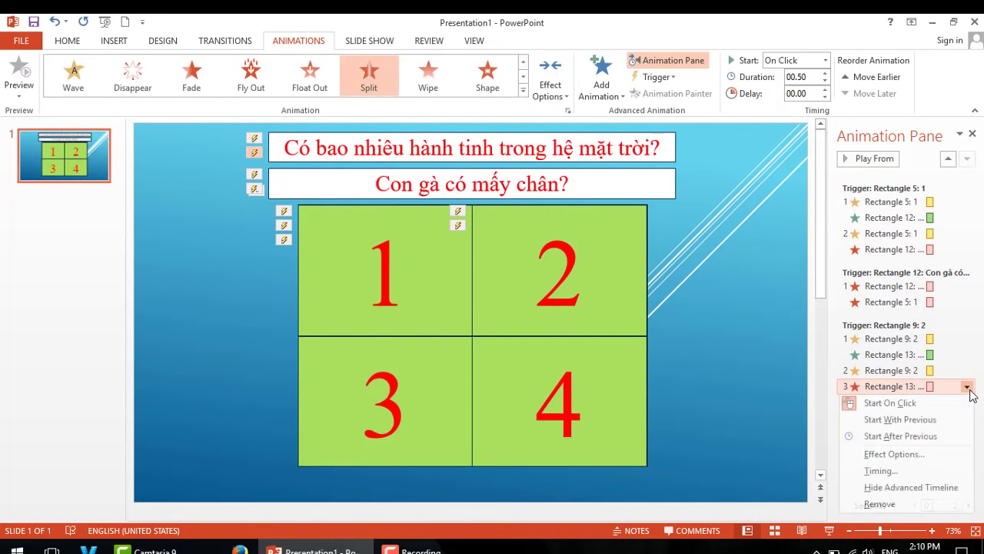
click(901, 420)
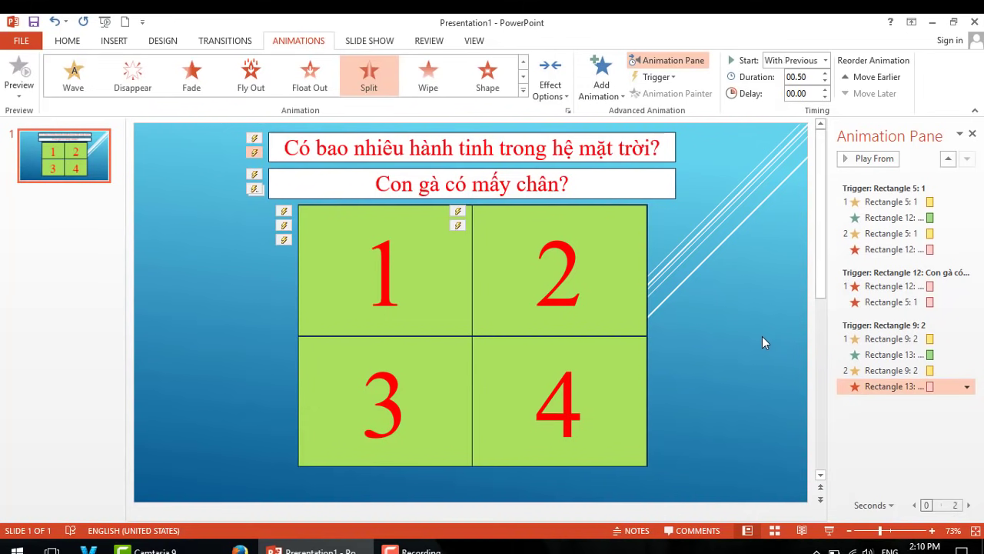
Add a second Split exit effect to the planet question box
click(673, 146)
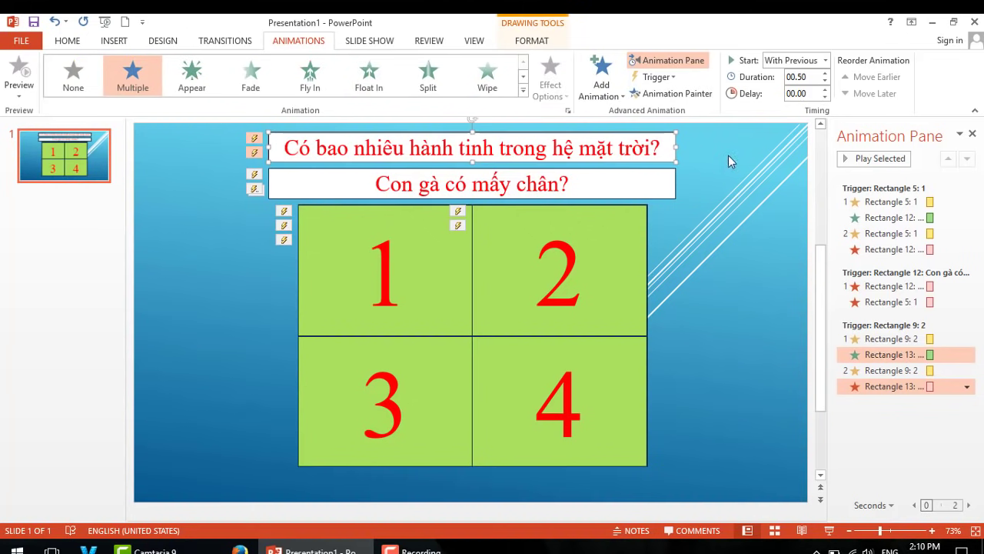
click(608, 97)
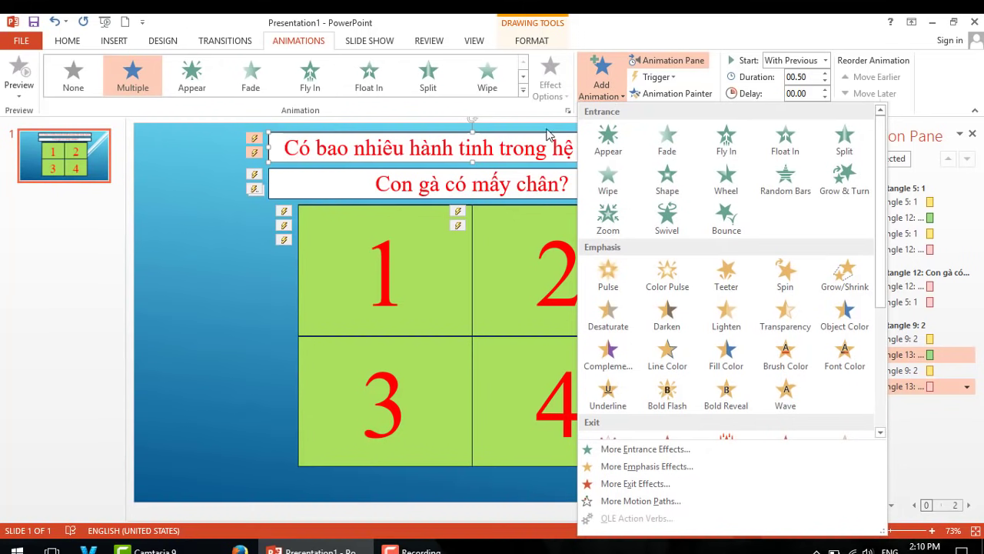
click(624, 484)
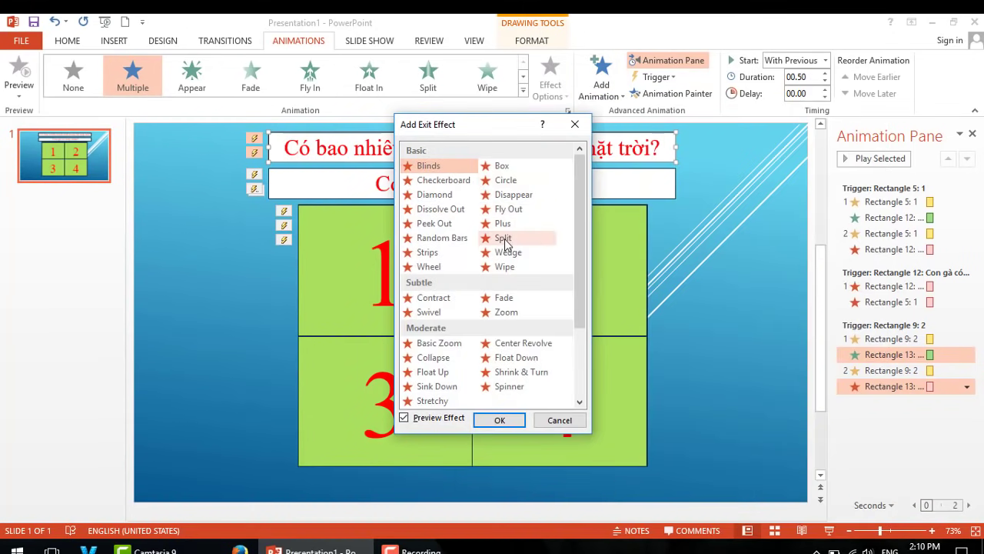
click(507, 238)
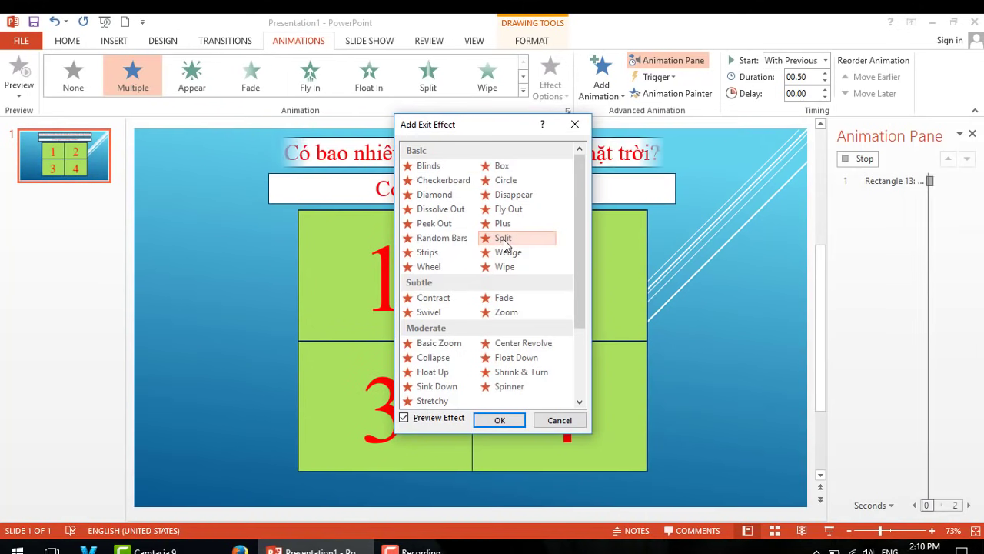
click(494, 420)
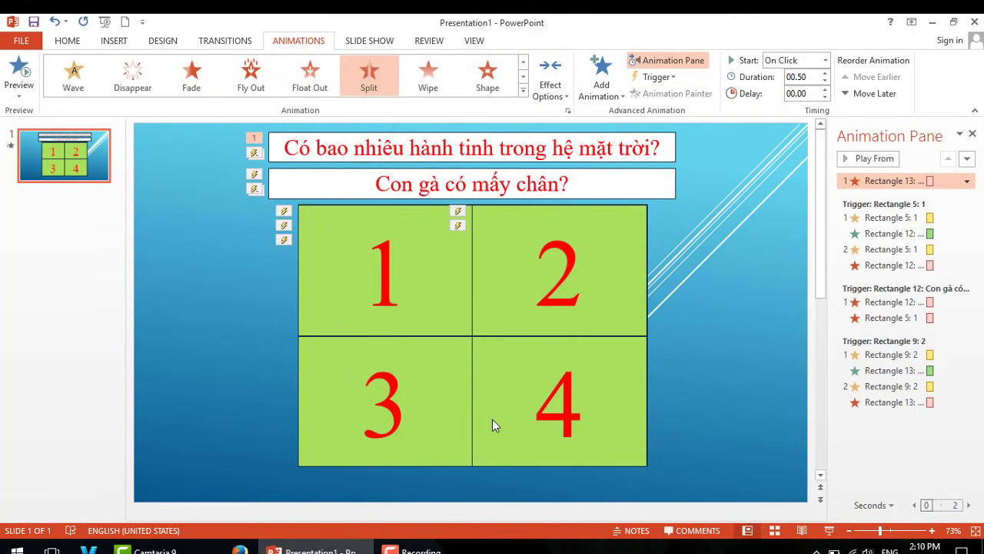
Add a Fly Out exit effect to tile 2
click(606, 315)
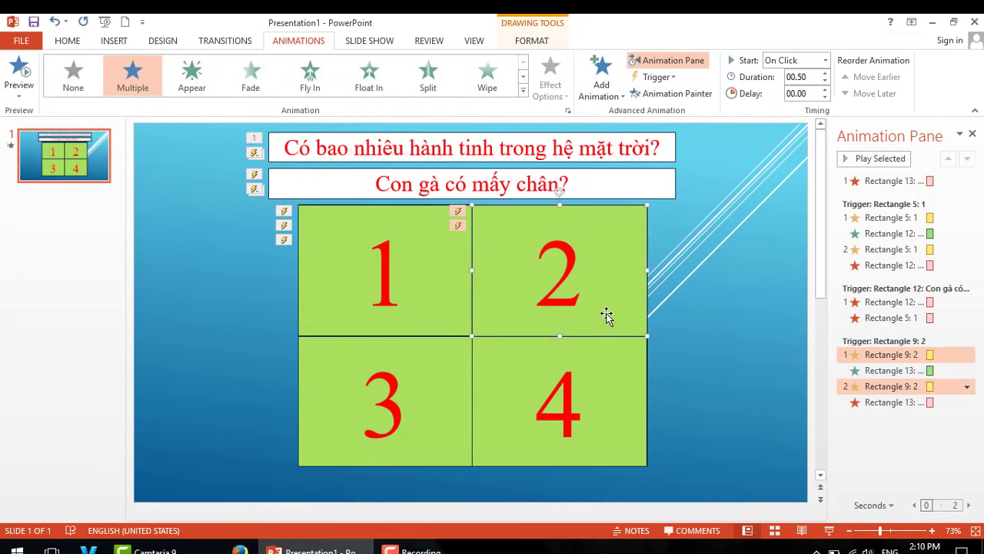
click(593, 93)
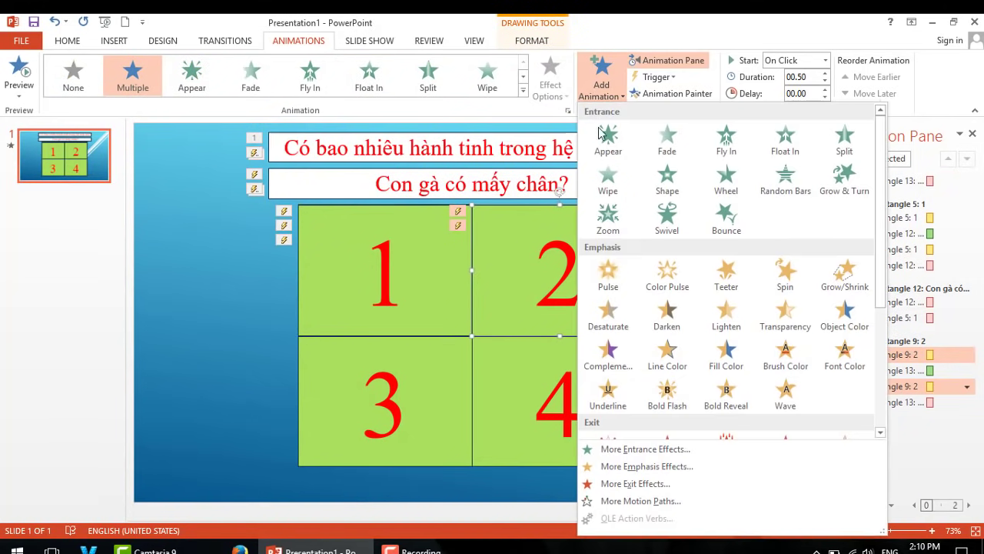
click(623, 484)
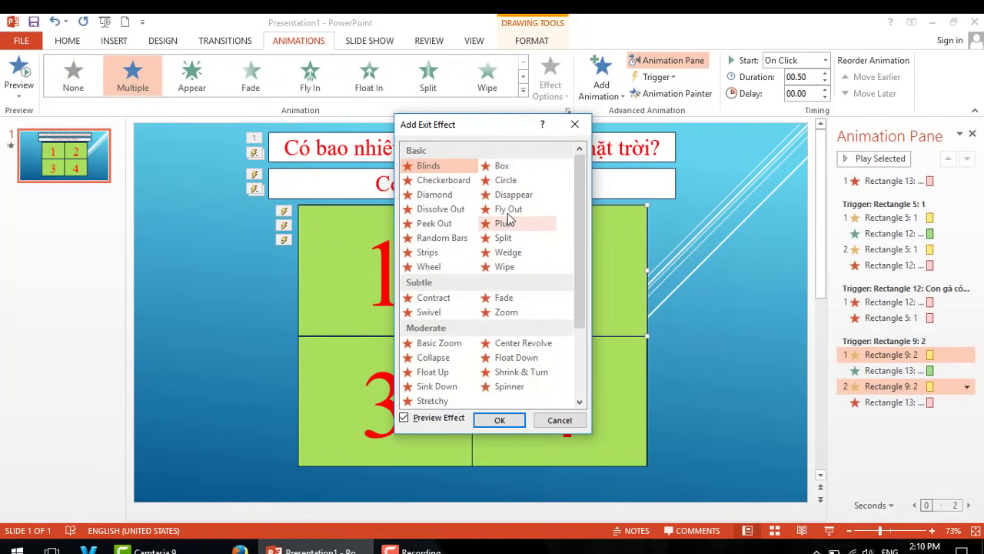
click(508, 209)
click(503, 419)
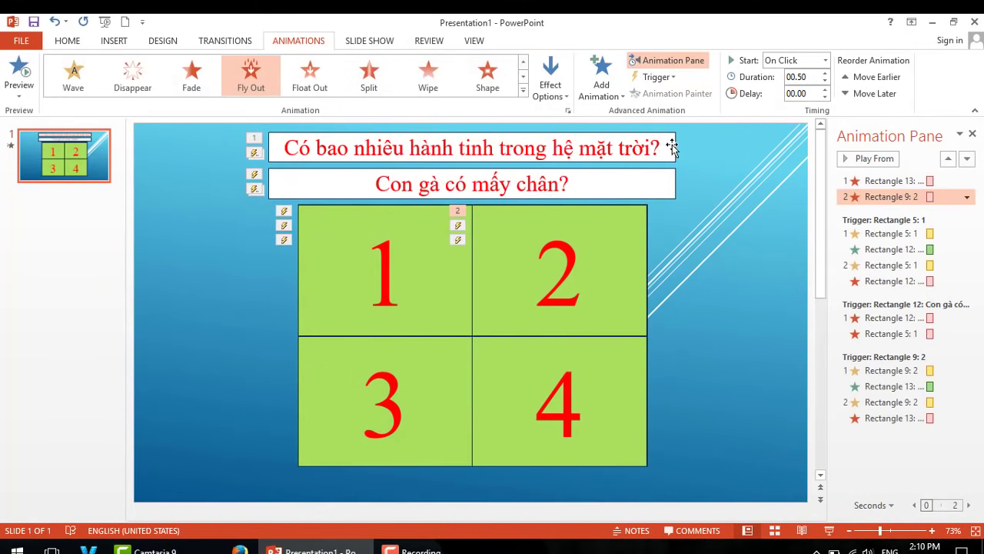
Set the question's new Split exit to trigger on click of Rectangle 13, the question itself
click(933, 181)
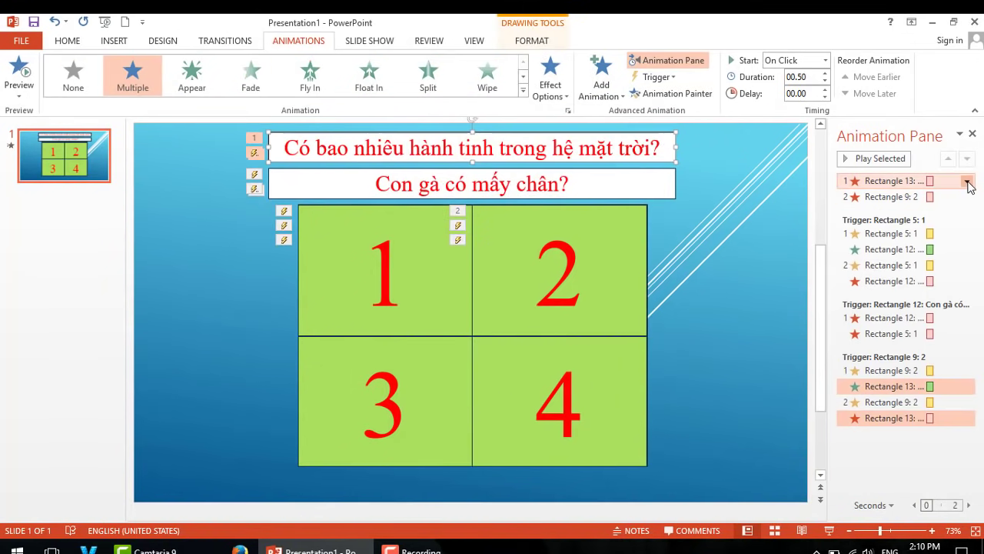
click(749, 212)
click(963, 181)
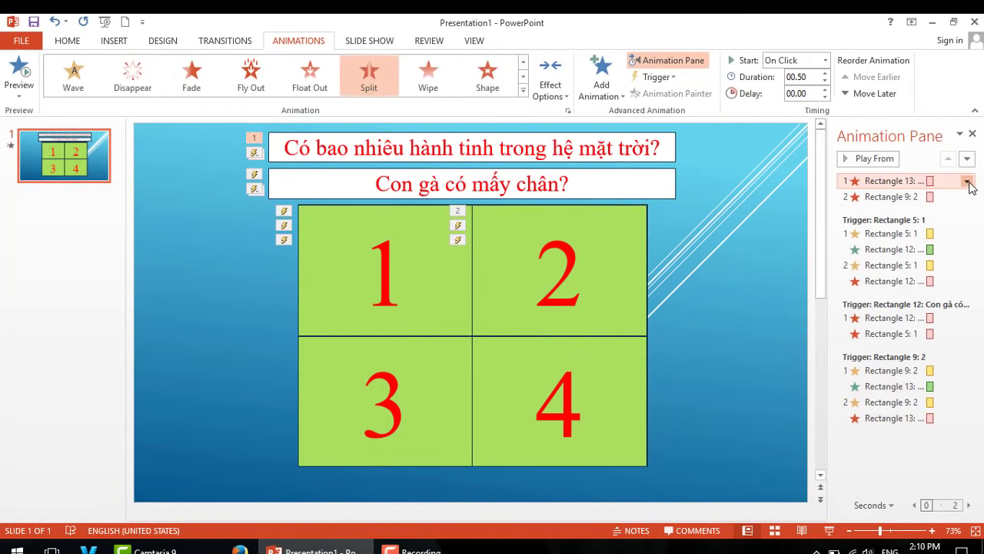
click(966, 181)
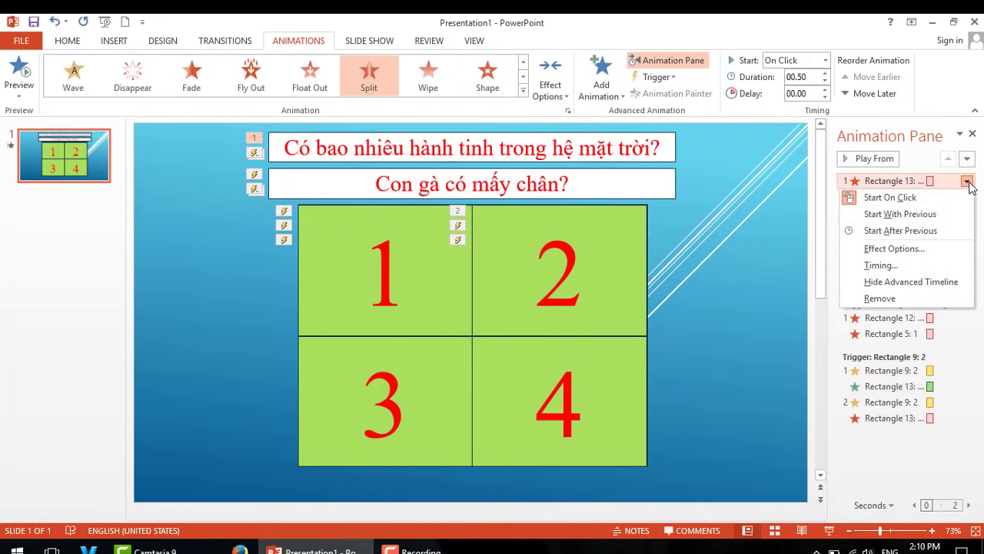
click(874, 266)
click(261, 396)
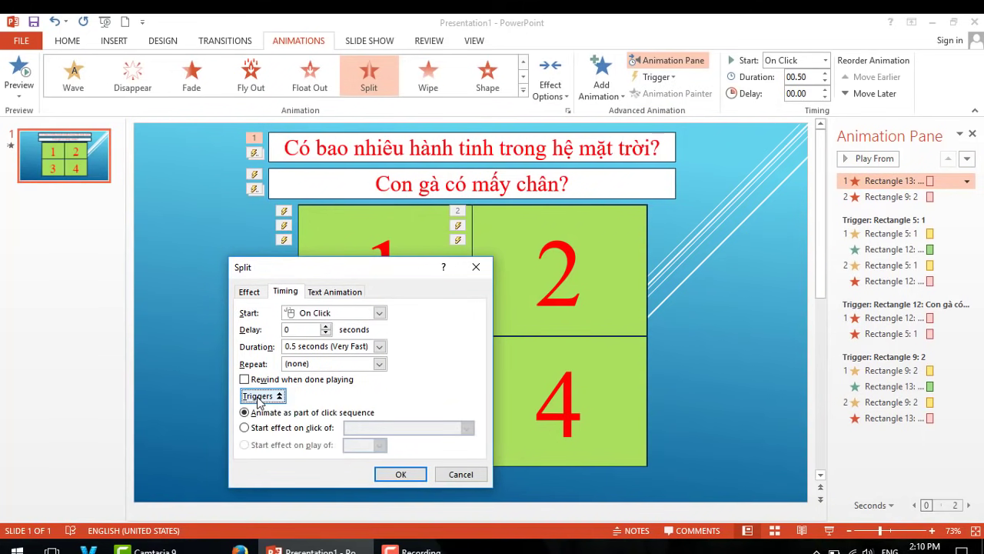
click(261, 427)
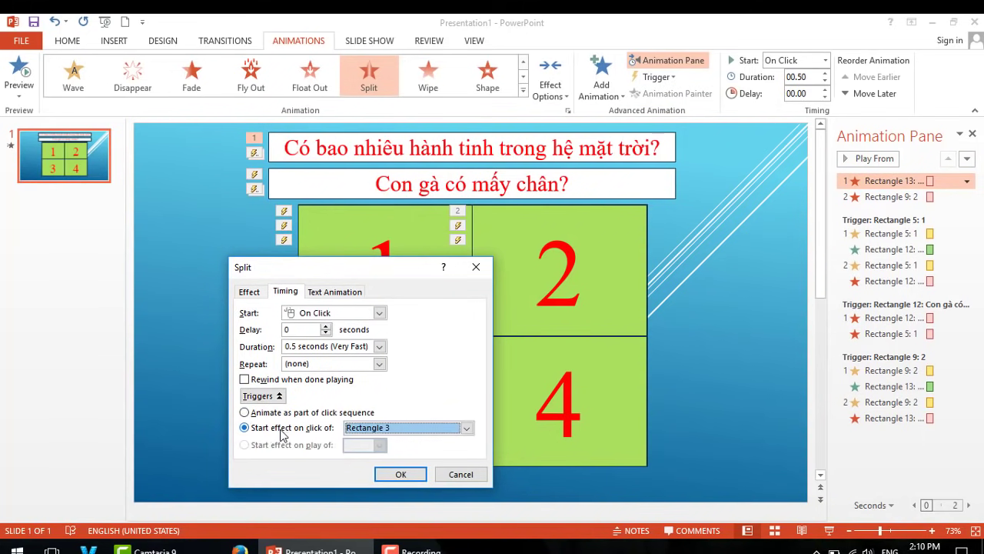
click(467, 428)
drag(469, 459, 466, 472)
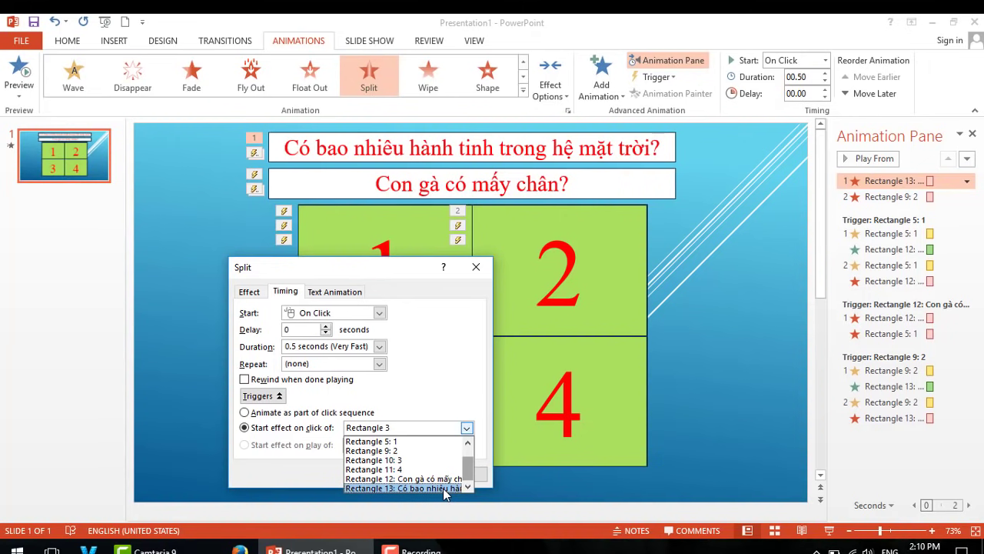
click(445, 488)
click(412, 474)
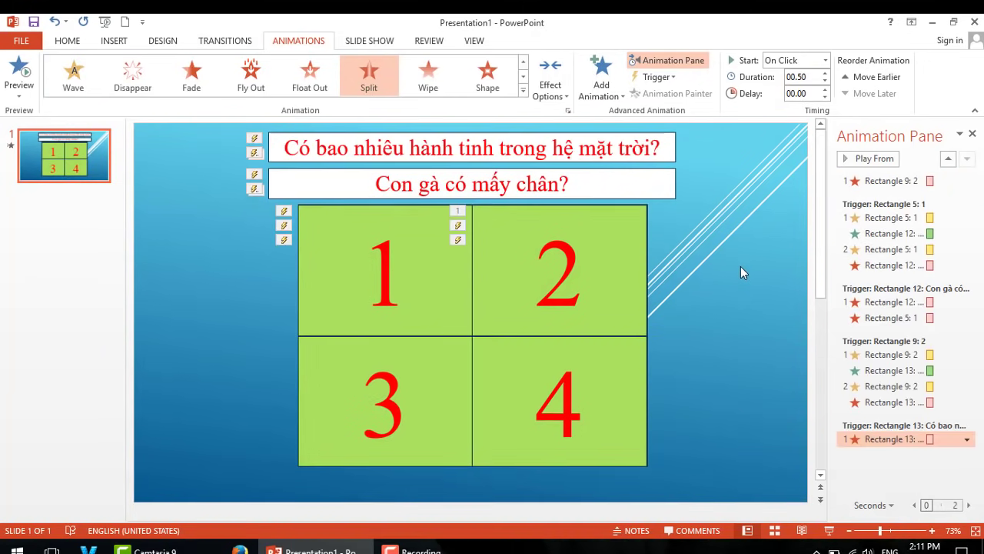
Move tile 2's Fly Out exit under the Rectangle 13 trigger, set to Start With Previous
drag(898, 181, 902, 446)
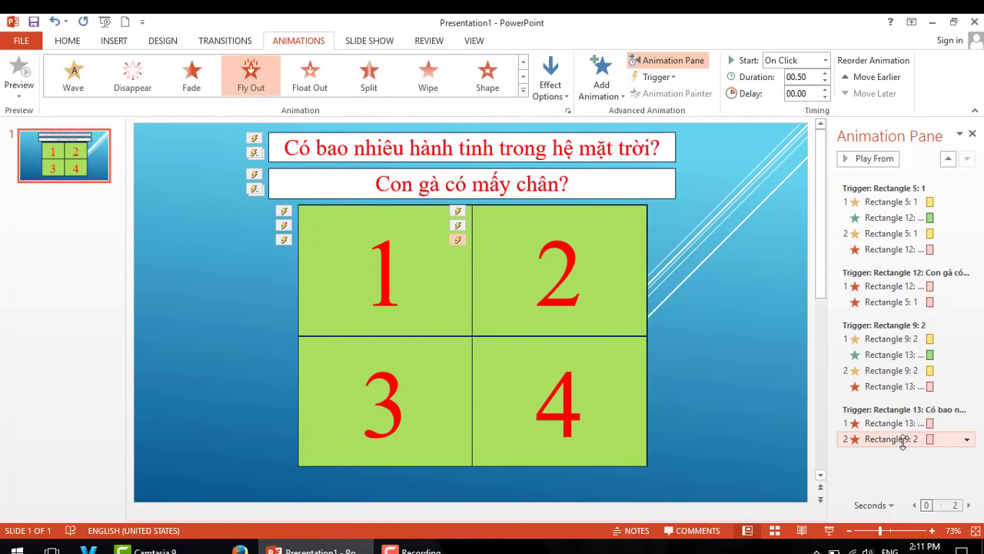
click(967, 439)
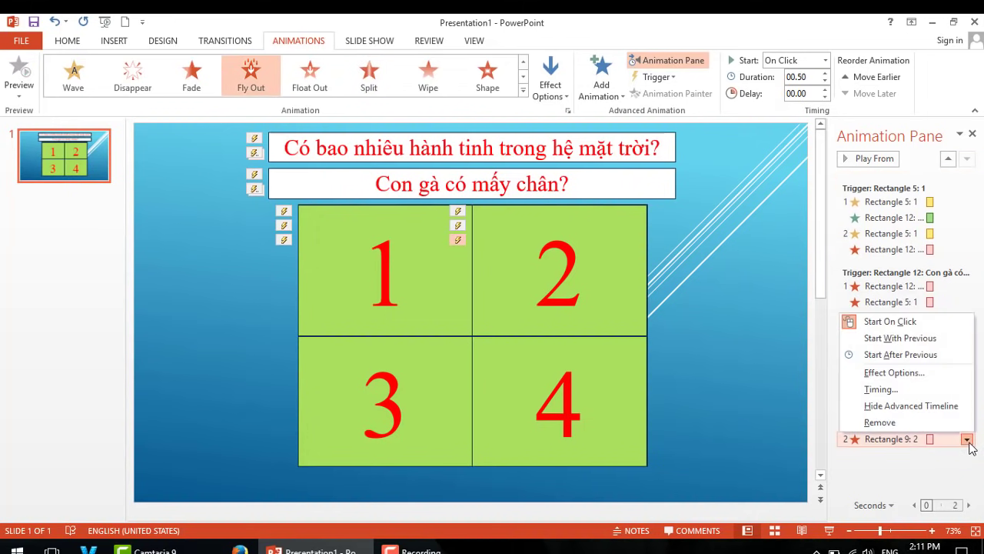
click(885, 338)
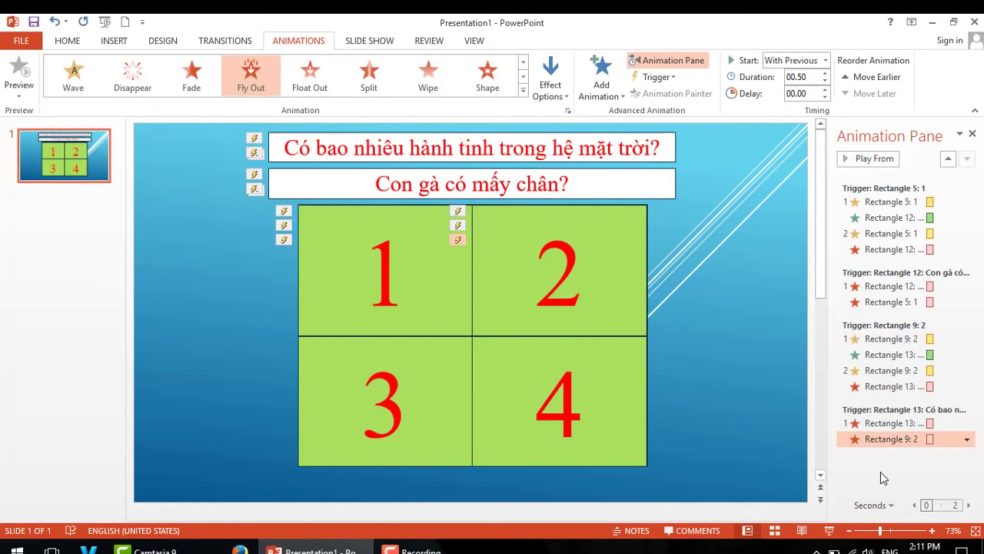
click(881, 471)
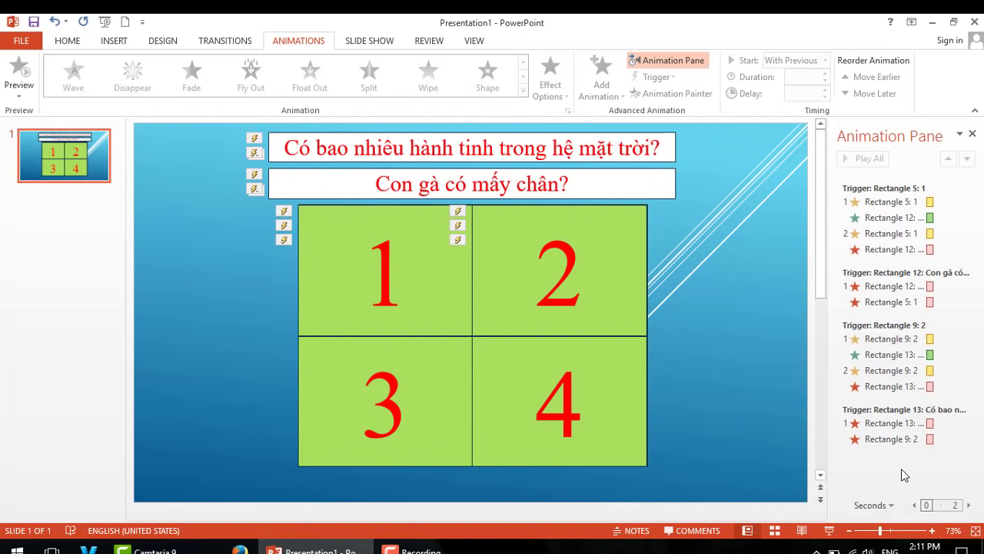
Run the slide show and click tile 1, its chicken question, tile 2 and the planets question
click(828, 531)
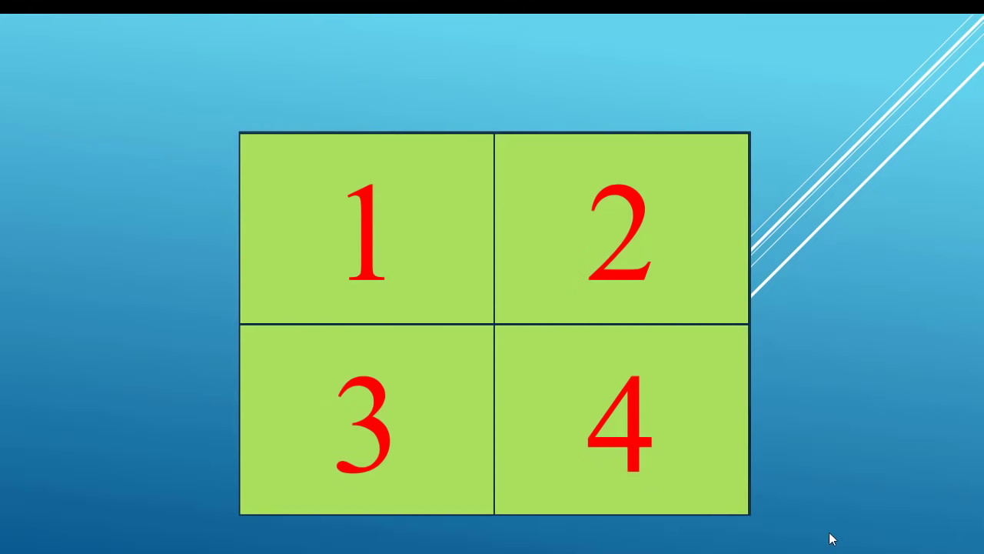
click(405, 247)
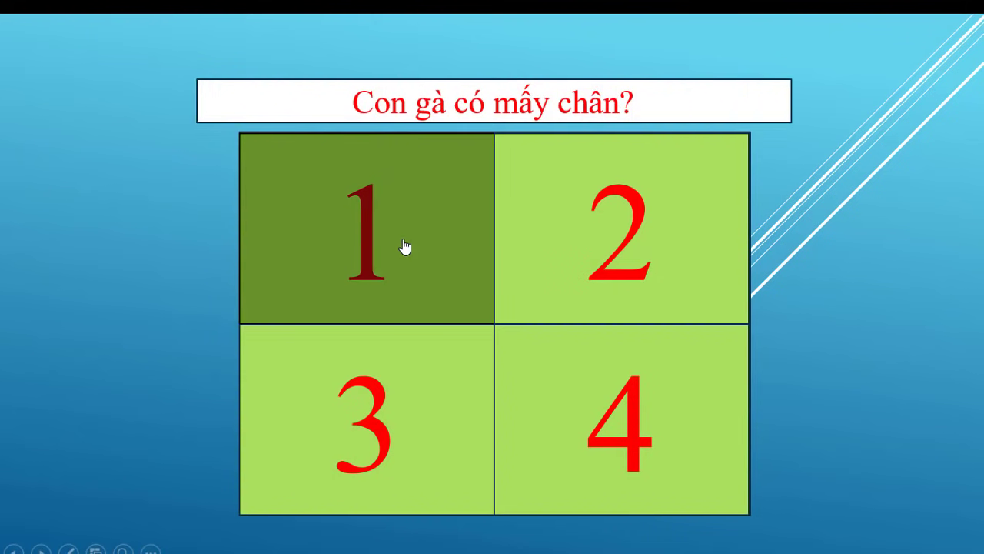
click(440, 221)
click(439, 221)
click(313, 109)
click(630, 299)
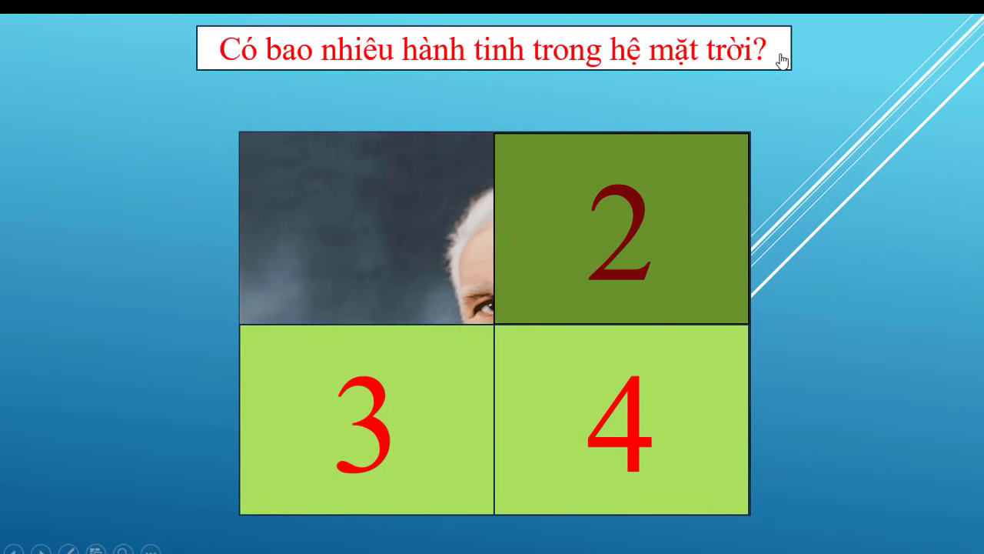
click(780, 62)
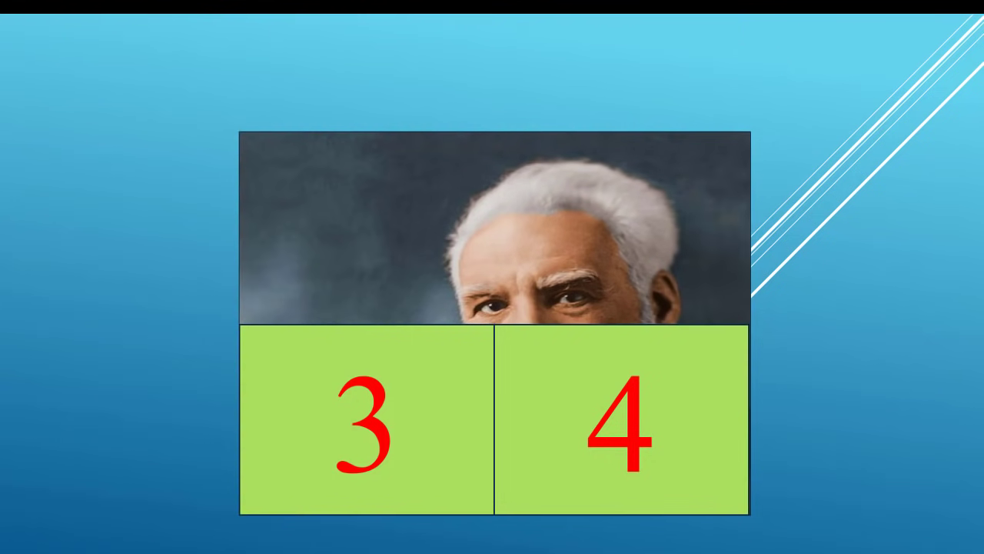
End the slide show and drag the planets question onto the chicken question box
key(Escape)
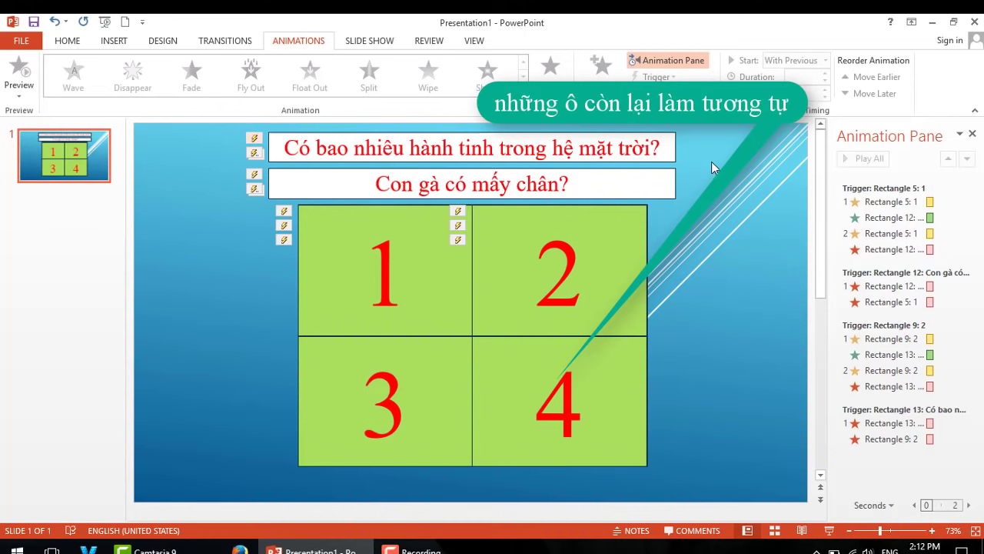
drag(676, 146, 679, 174)
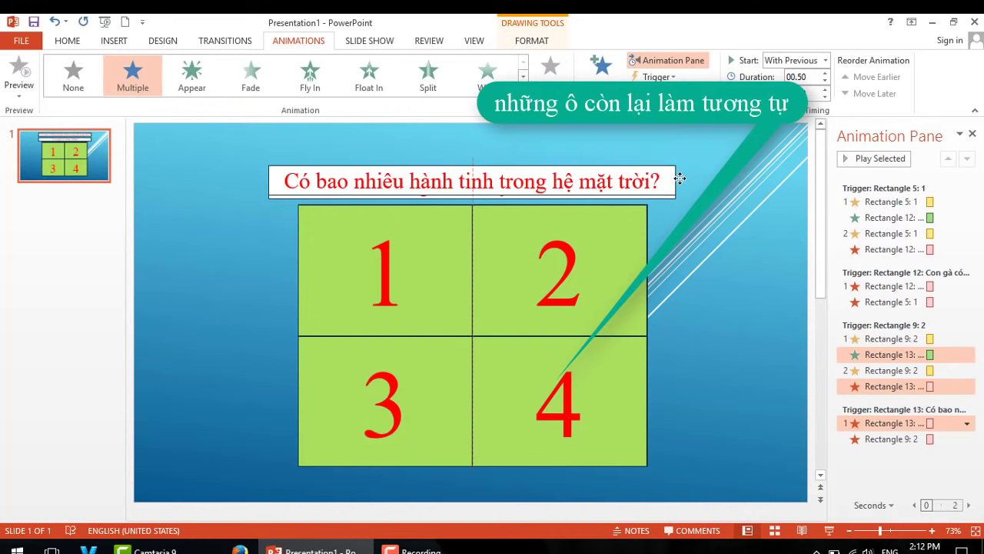
drag(680, 174, 681, 182)
click(708, 224)
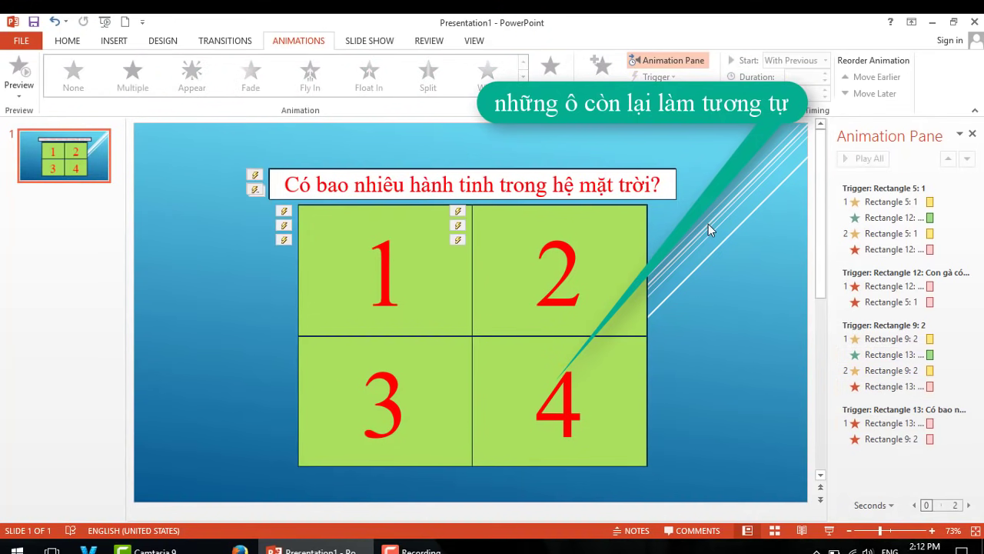
Select both stacked question boxes and nudge them up two steps
drag(706, 142, 213, 207)
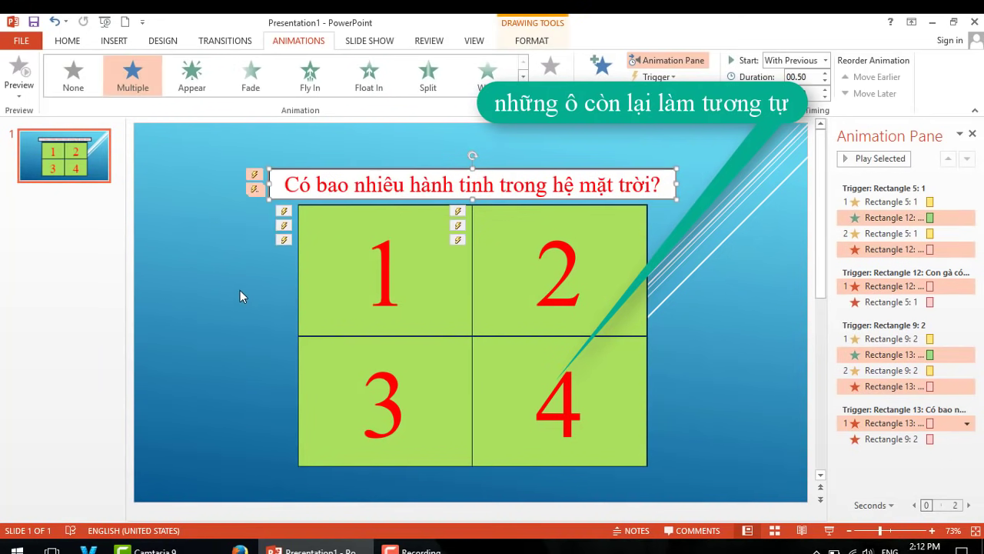
key(Up)
key(Up)
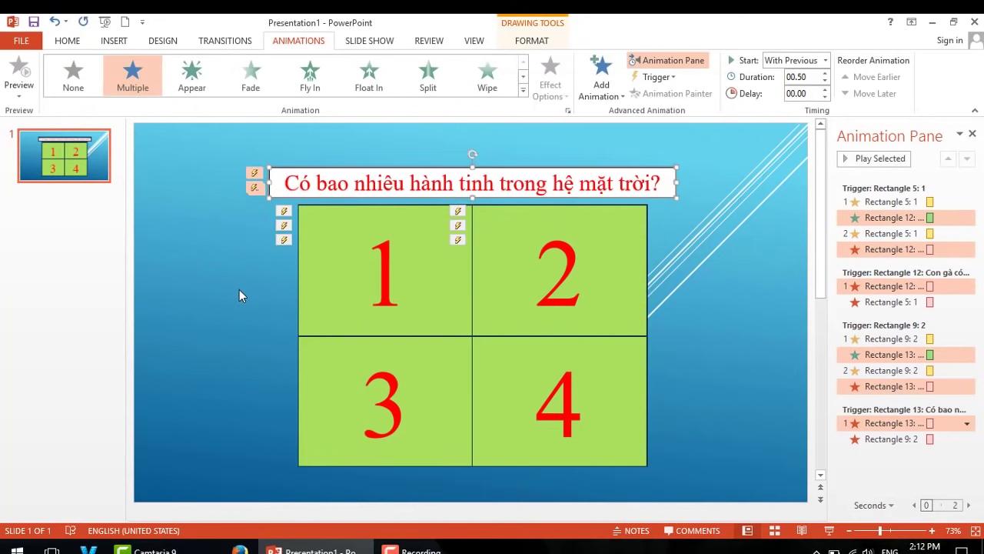
key(Up)
key(Up)
key(Up)
key(Up)
key(Up)
key(Up)
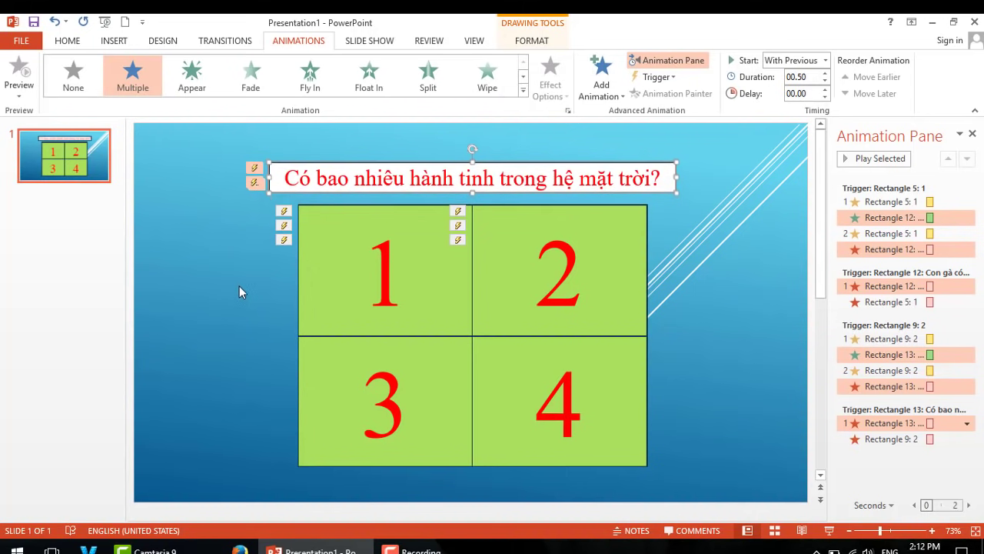
click(239, 285)
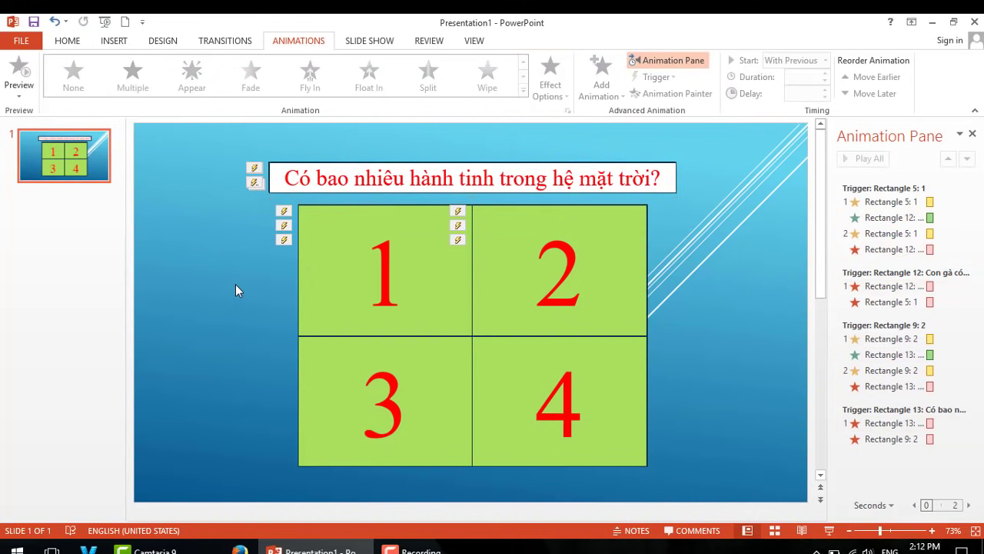